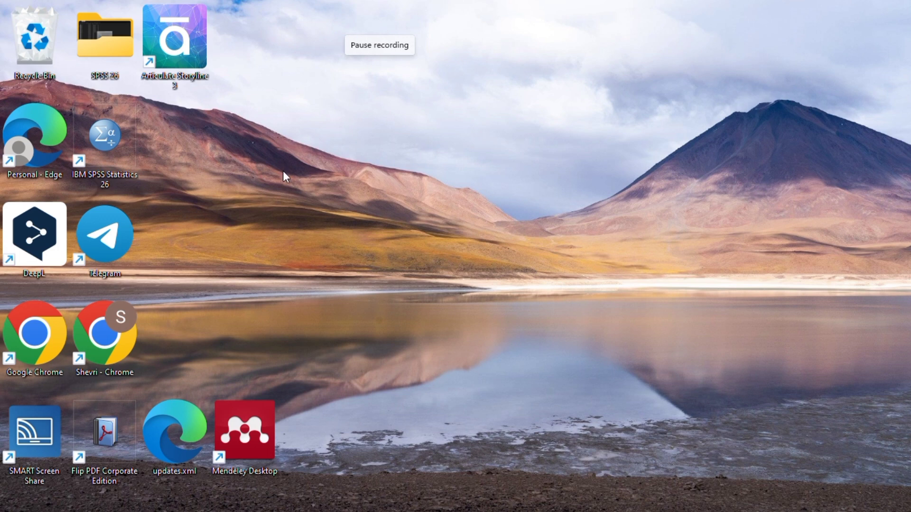
Step: Open the molview.org site in Microsoft Edge through a web search for molview and dismiss its welcome popup
{"action": "mouse_move", "coordinate": [341, 502]}
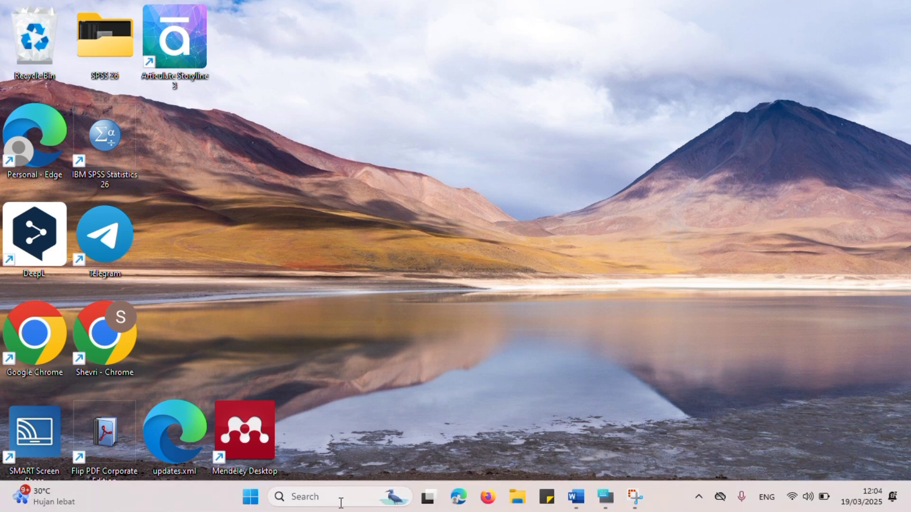
{"action": "left_click", "coordinate": [459, 499]}
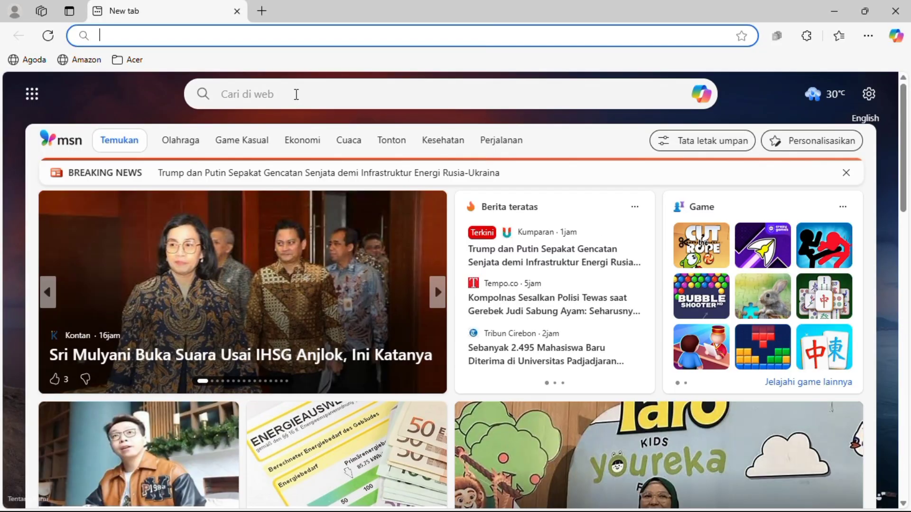
{"action": "left_click", "coordinate": [297, 94]}
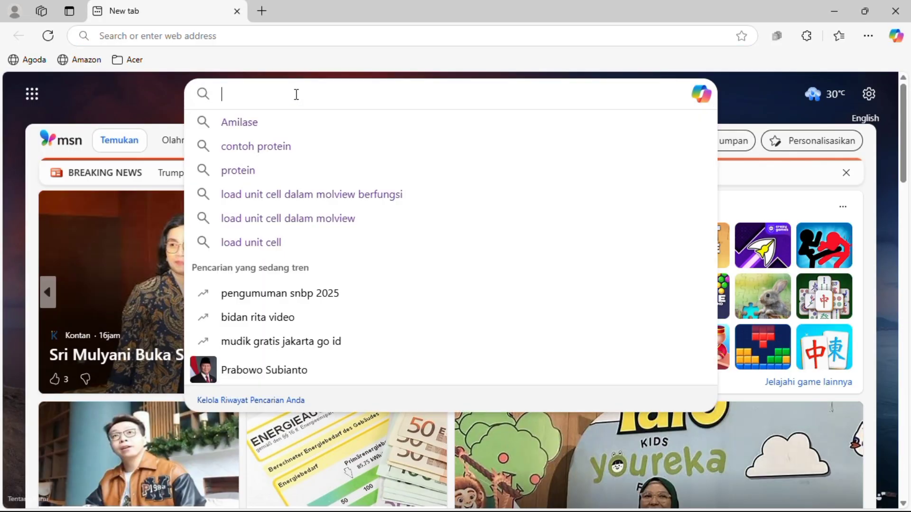
{"action": "type", "text": "m"}
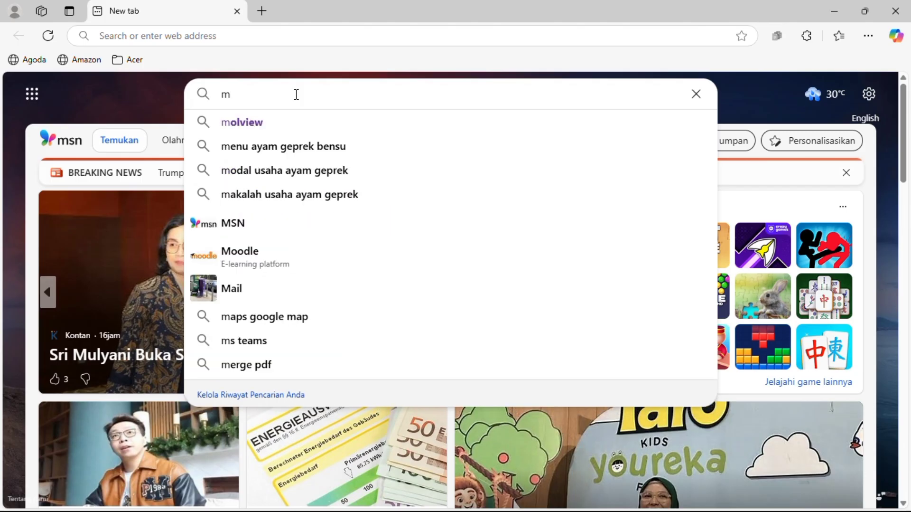
{"action": "type", "text": "olview"}
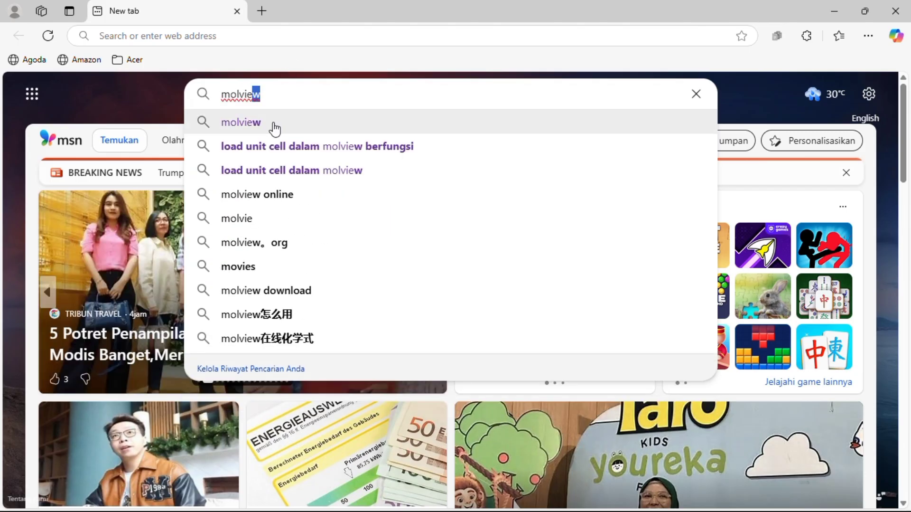
{"action": "left_click", "coordinate": [275, 126]}
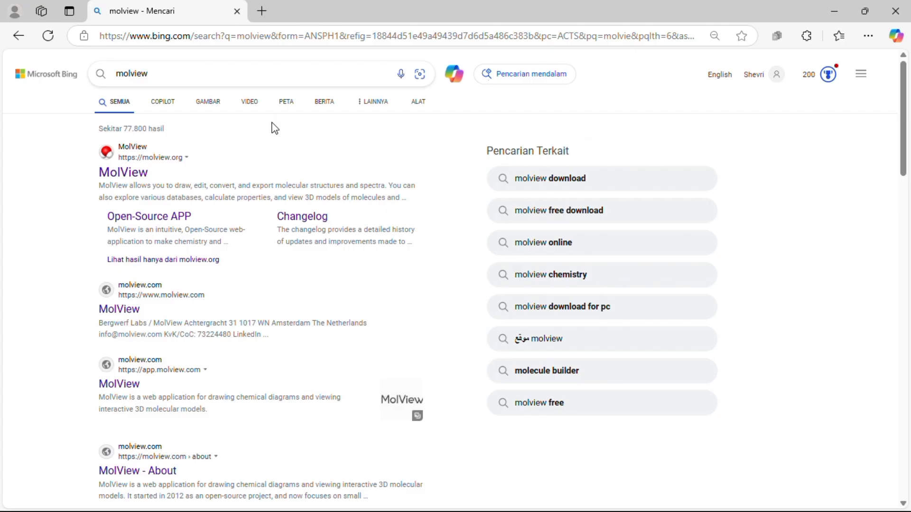
{"action": "left_click", "coordinate": [133, 176]}
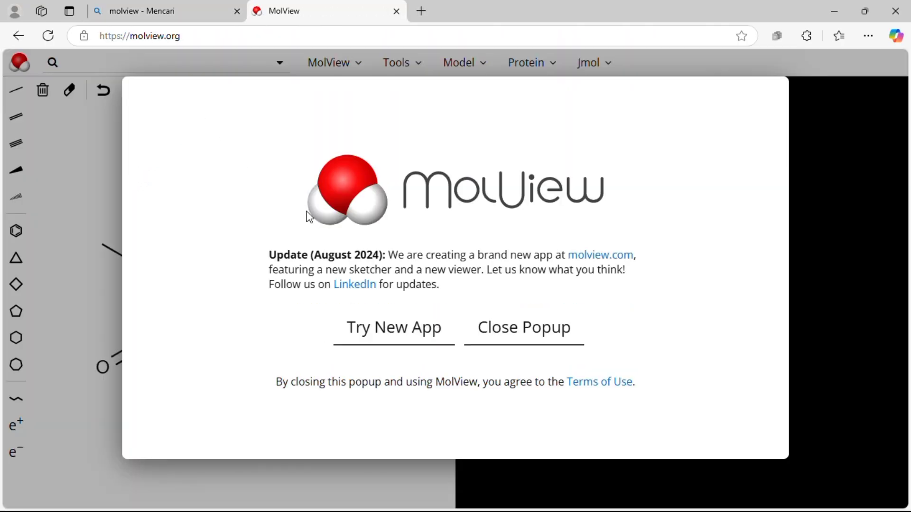
{"action": "left_click", "coordinate": [524, 325]}
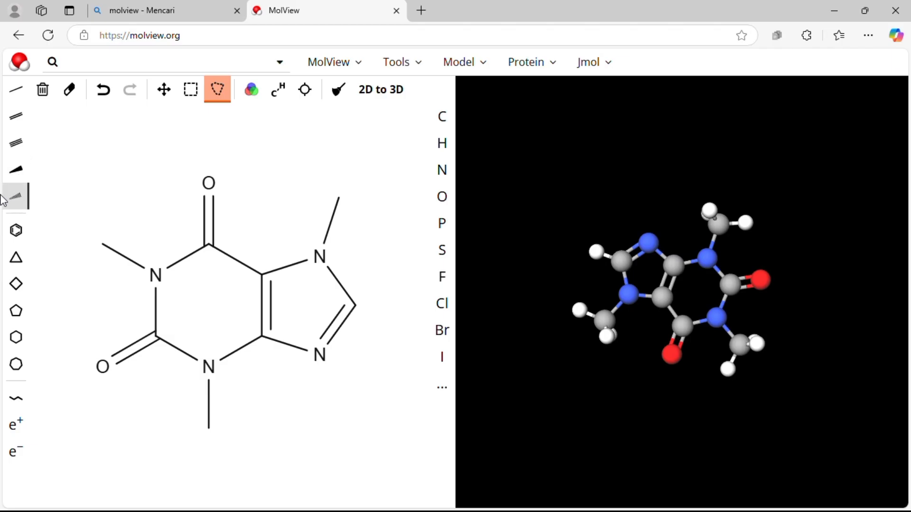
{"action": "left_click", "coordinate": [10, 99]}
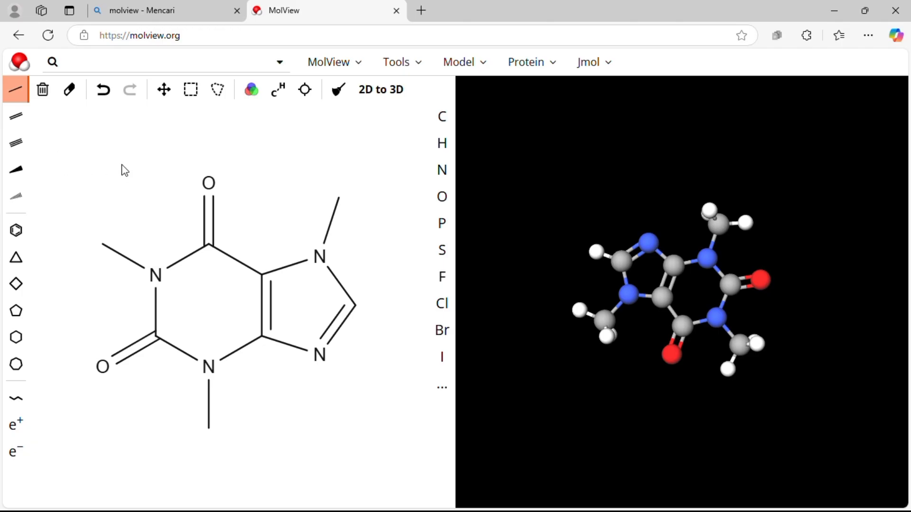
{"action": "left_click", "coordinate": [17, 118]}
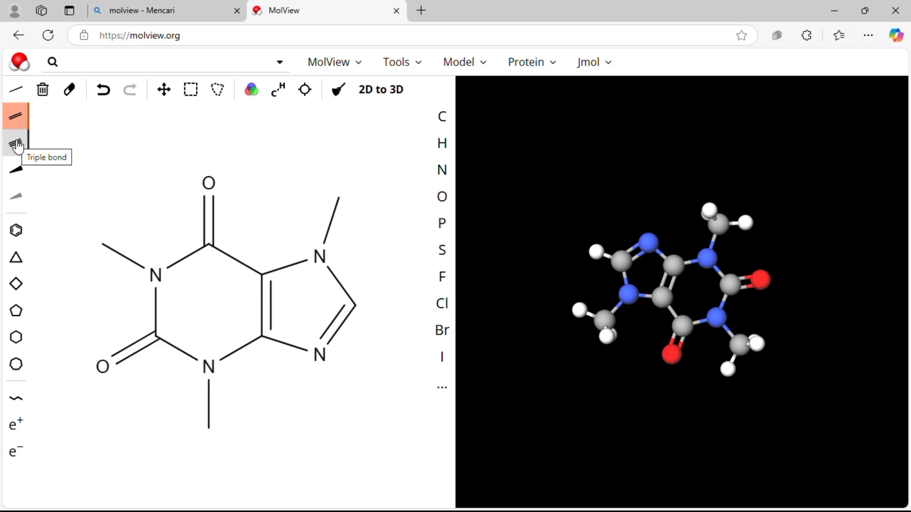
{"action": "left_click", "coordinate": [15, 144]}
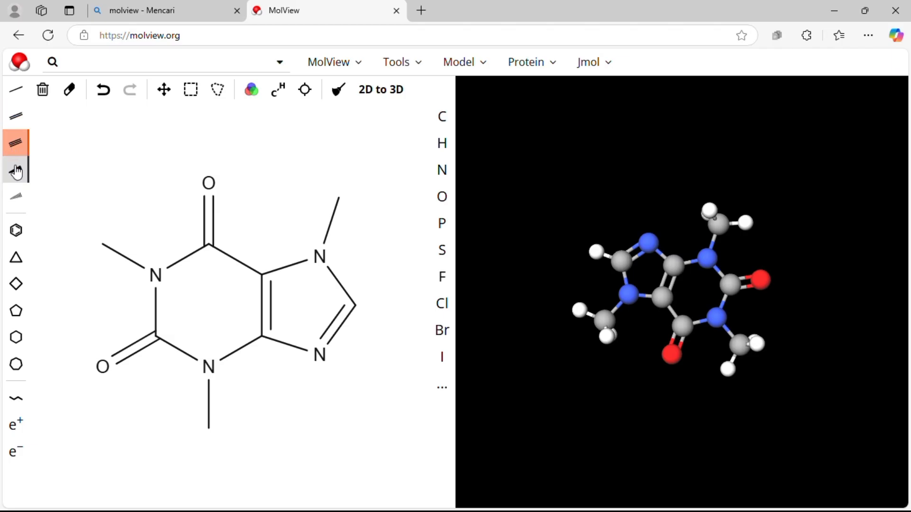
{"action": "left_click", "coordinate": [17, 172]}
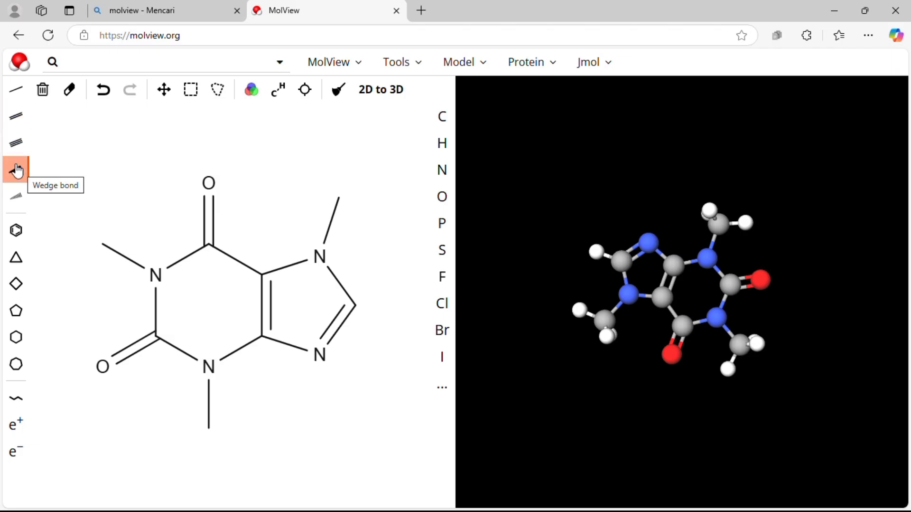
{"action": "left_click", "coordinate": [16, 195]}
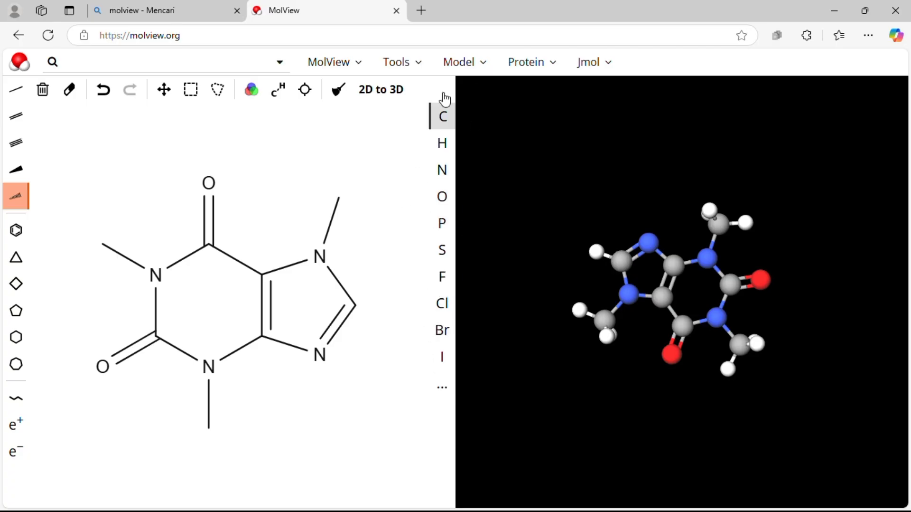
Step: Replace the methyl carbon on the five-membered ring's upper nitrogen with titanium (Ti) from the periodic table
{"action": "left_click", "coordinate": [442, 392]}
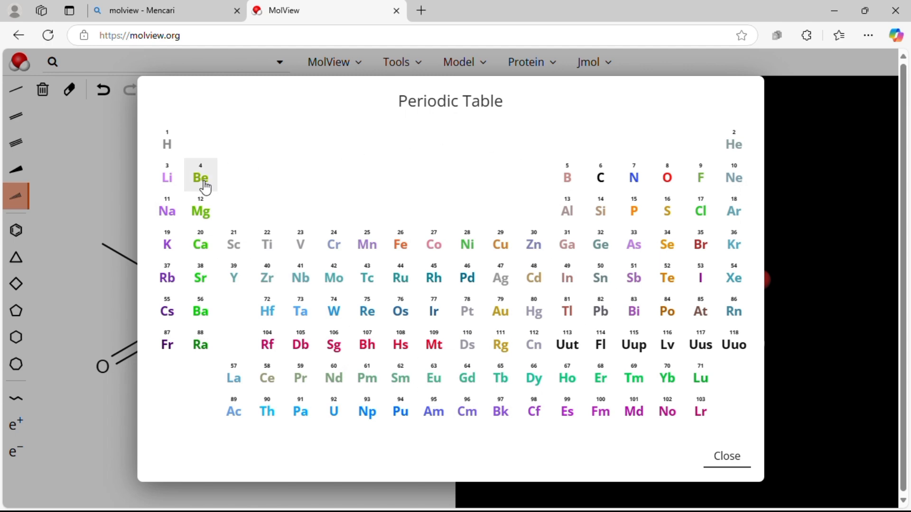
{"action": "left_click", "coordinate": [272, 246]}
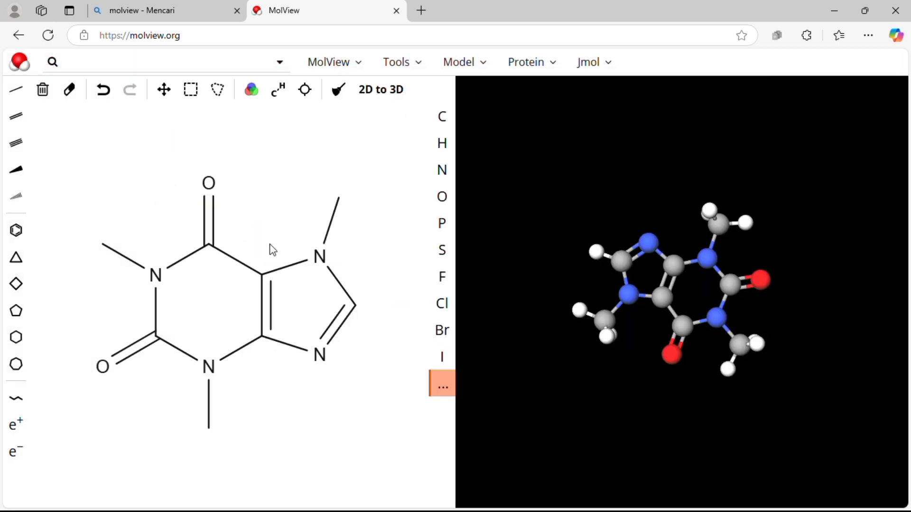
{"action": "left_click", "coordinate": [346, 204]}
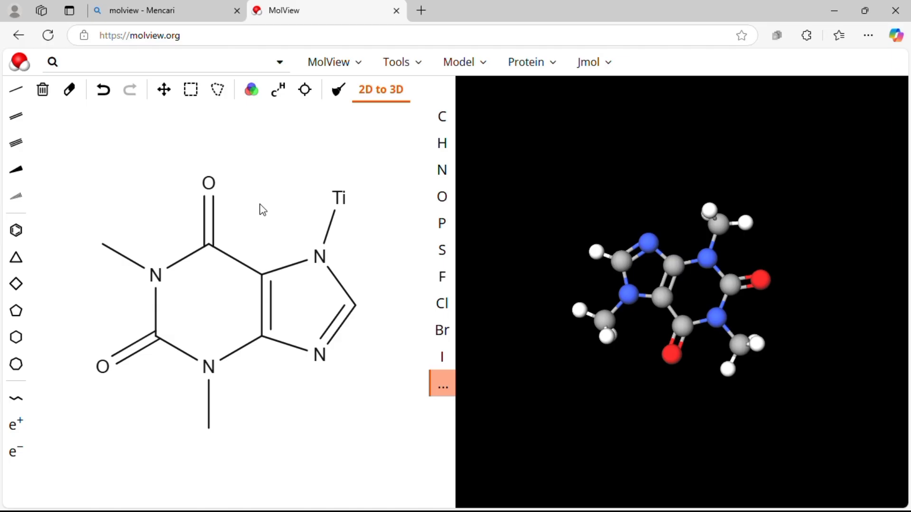
Step: Clear the whole 2D sketch and place a benzene ring on the empty canvas
{"action": "left_click", "coordinate": [69, 91]}
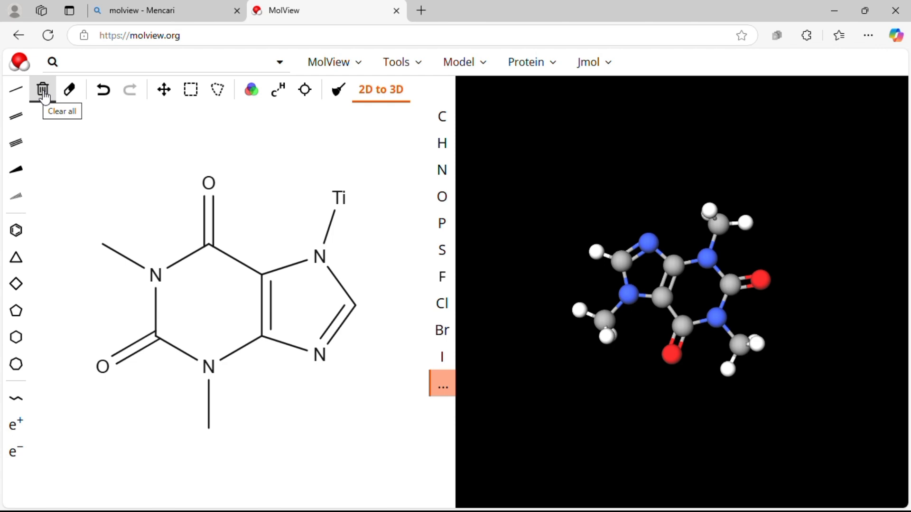
{"action": "left_click", "coordinate": [44, 95]}
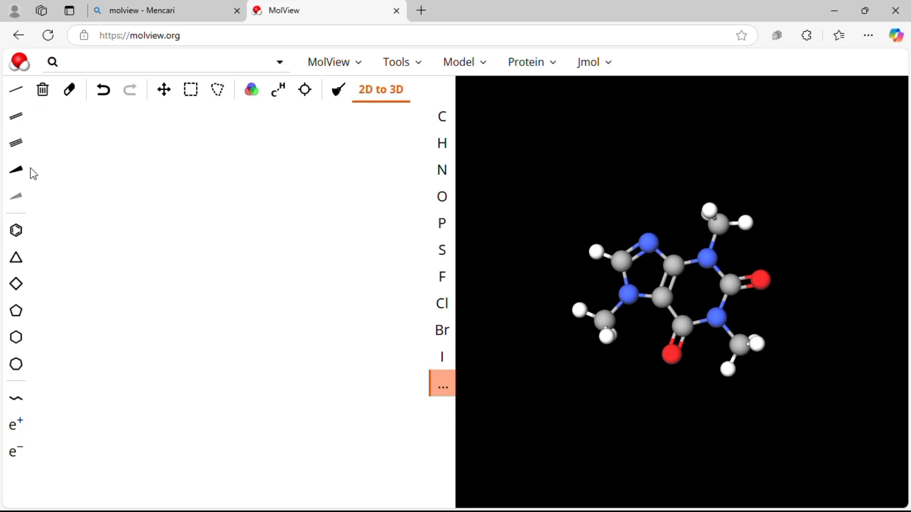
{"action": "left_click", "coordinate": [15, 236]}
{"action": "left_click", "coordinate": [120, 260]}
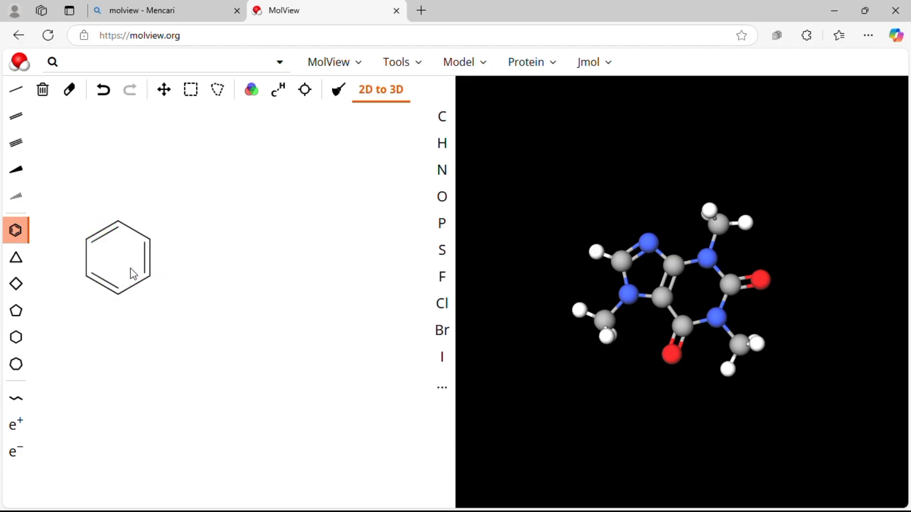
Step: Build a zigzag side chain from the benzene ring's upper-right carbon with a single, a double and two more single bonds
{"action": "left_click", "coordinate": [16, 89]}
{"action": "left_click", "coordinate": [157, 237]}
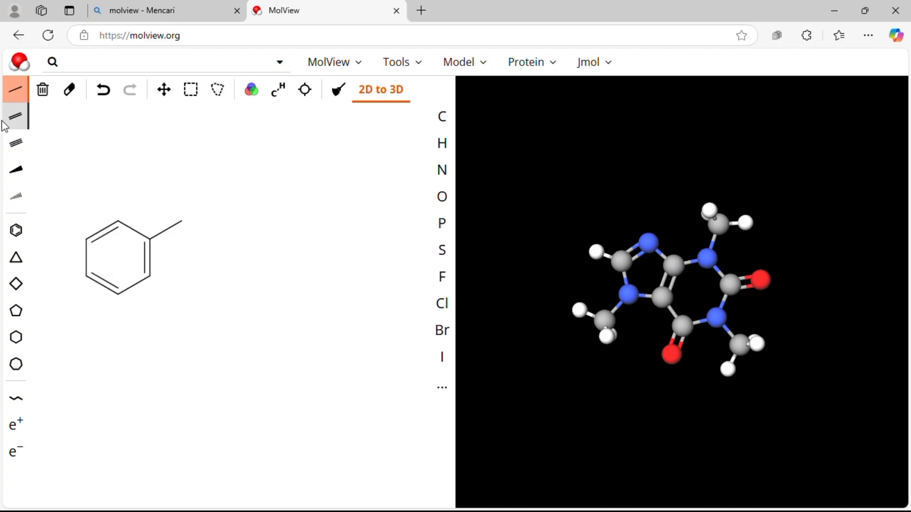
{"action": "left_click", "coordinate": [16, 116]}
{"action": "left_click", "coordinate": [187, 225]}
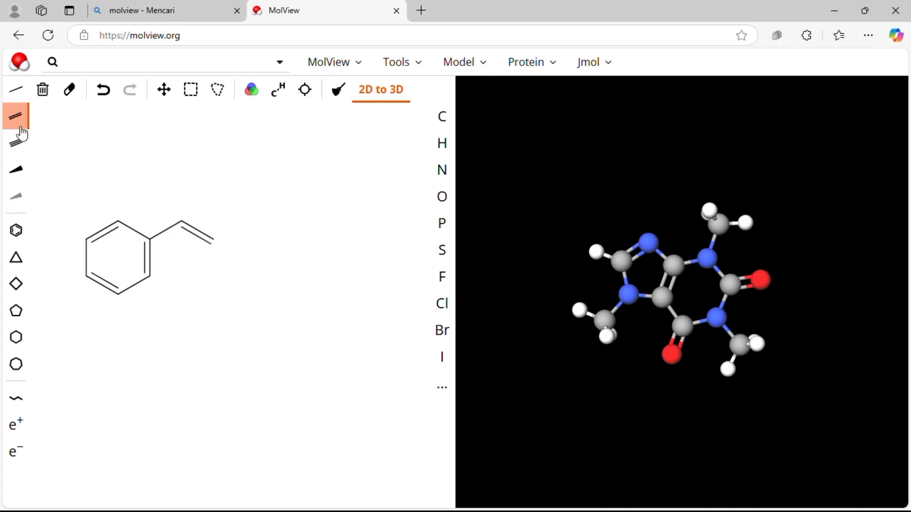
{"action": "left_click", "coordinate": [15, 90]}
{"action": "left_click", "coordinate": [214, 240]}
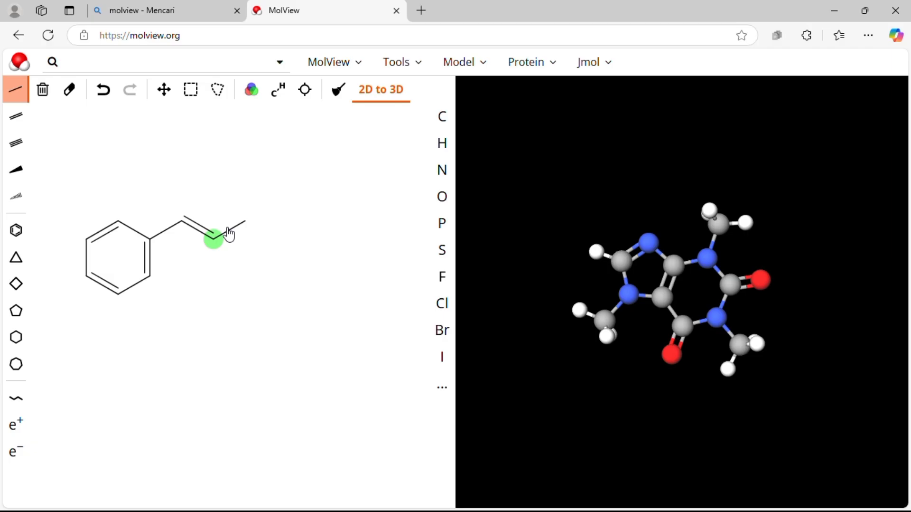
{"action": "left_click", "coordinate": [247, 222]}
Step: Add a double-bonded oxygen to the chain's second-to-last carbon and change the chain's end atom to hydrogen
{"action": "left_click", "coordinate": [17, 116]}
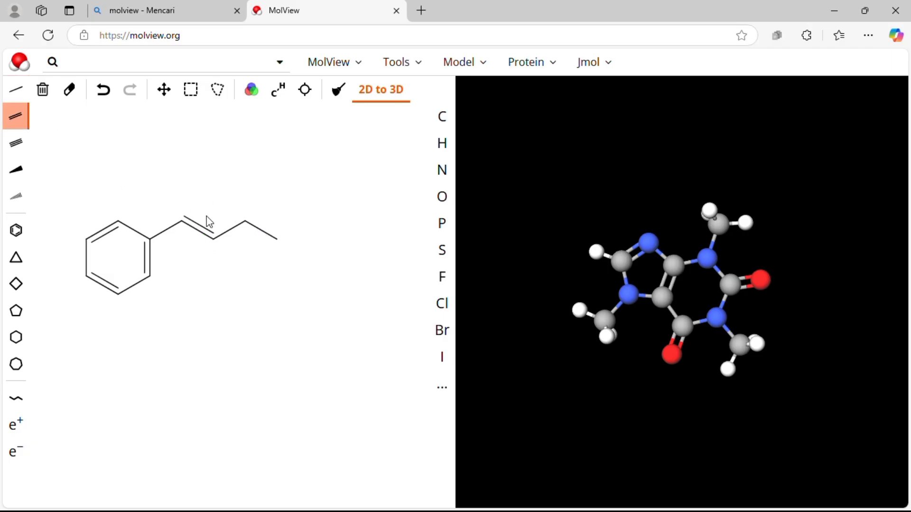
{"action": "left_click", "coordinate": [246, 222]}
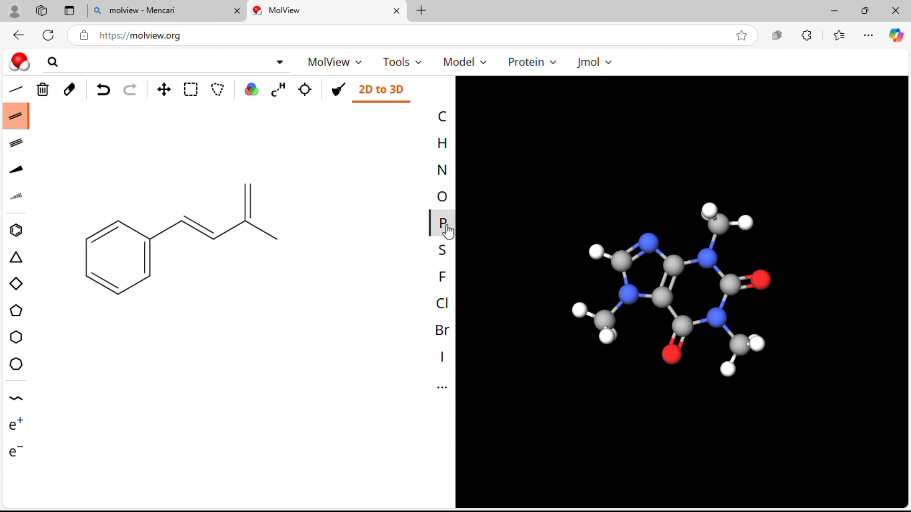
{"action": "left_click", "coordinate": [446, 202]}
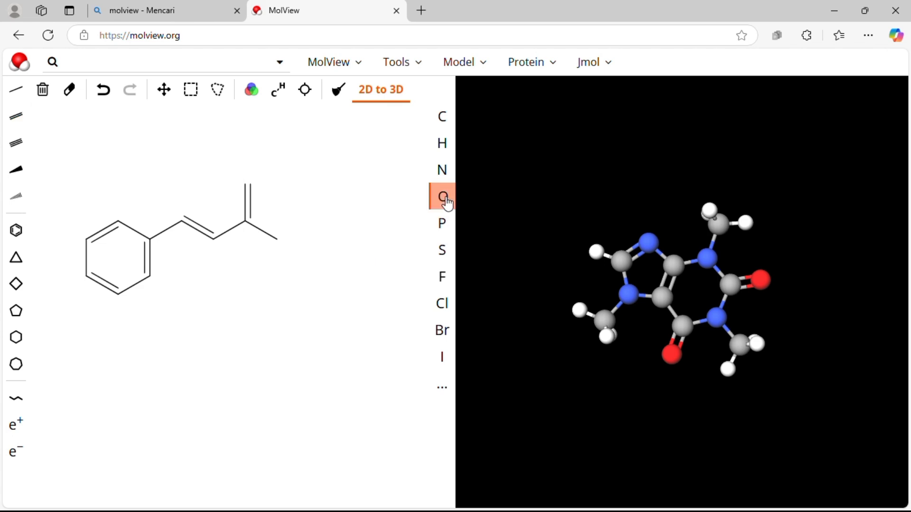
{"action": "left_click", "coordinate": [249, 186]}
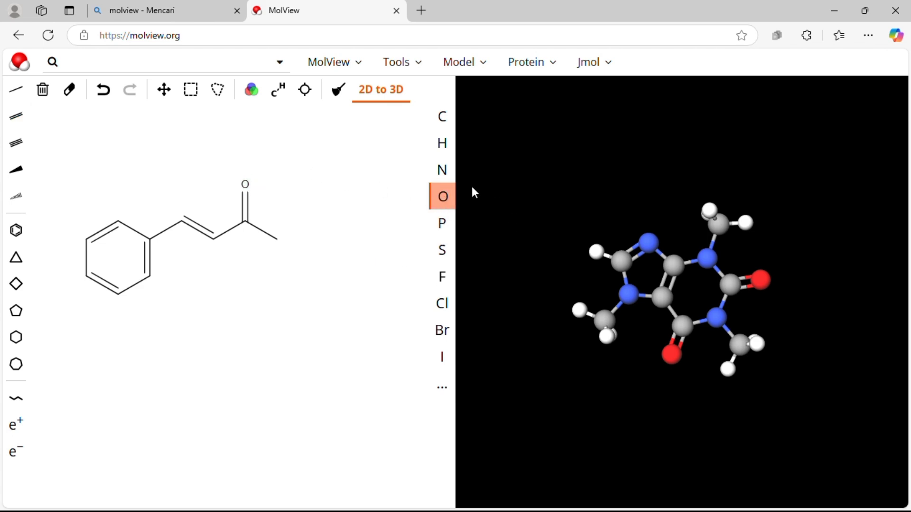
{"action": "left_click", "coordinate": [442, 142]}
{"action": "left_click", "coordinate": [277, 240]}
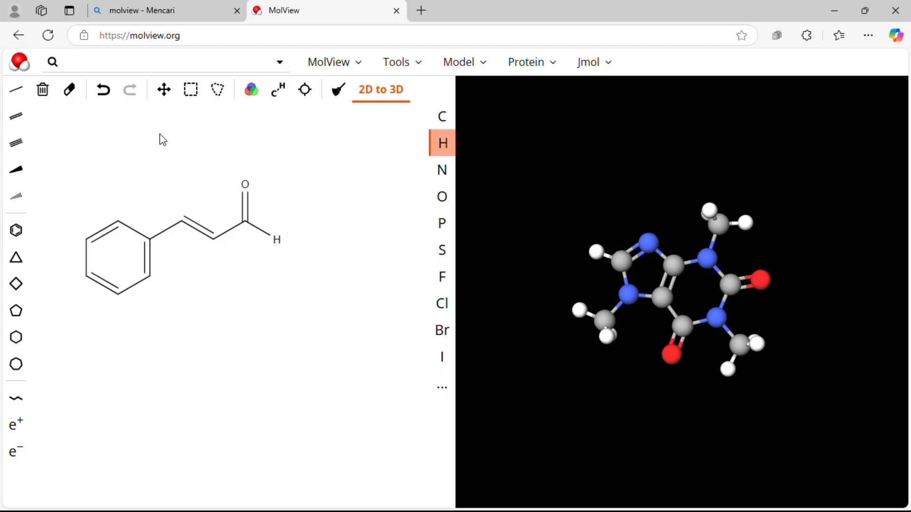
Step: Clear the entire sketch and undo the clearing
{"action": "left_click", "coordinate": [43, 93]}
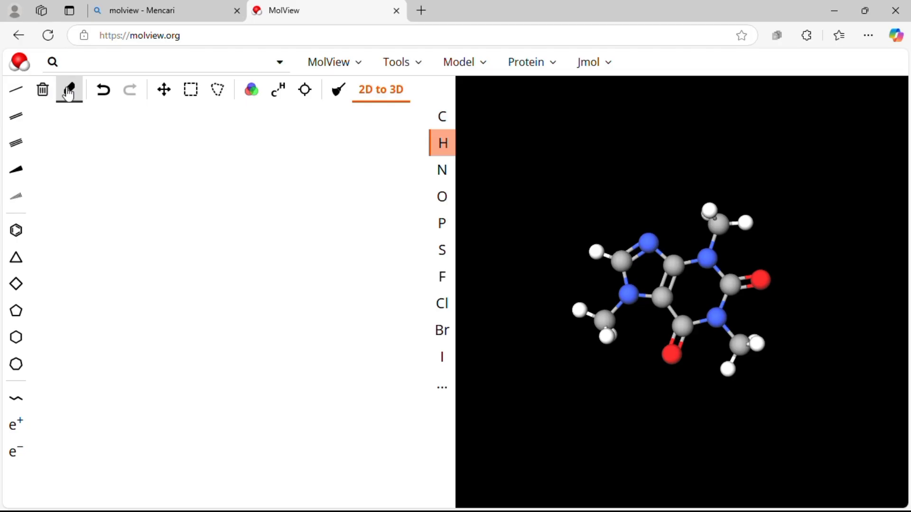
{"action": "left_click", "coordinate": [99, 98]}
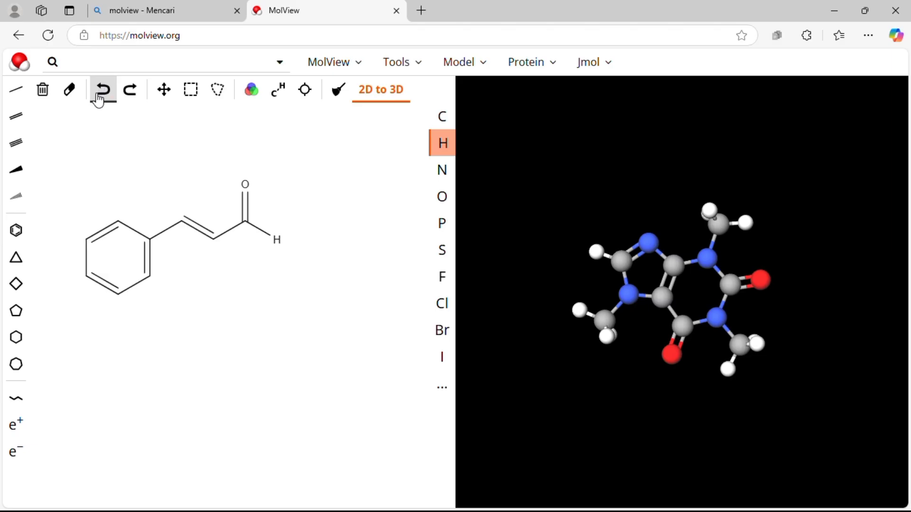
Step: Erase the hydrogen atom at the end of the side chain and undo the erasure
{"action": "left_click", "coordinate": [72, 91]}
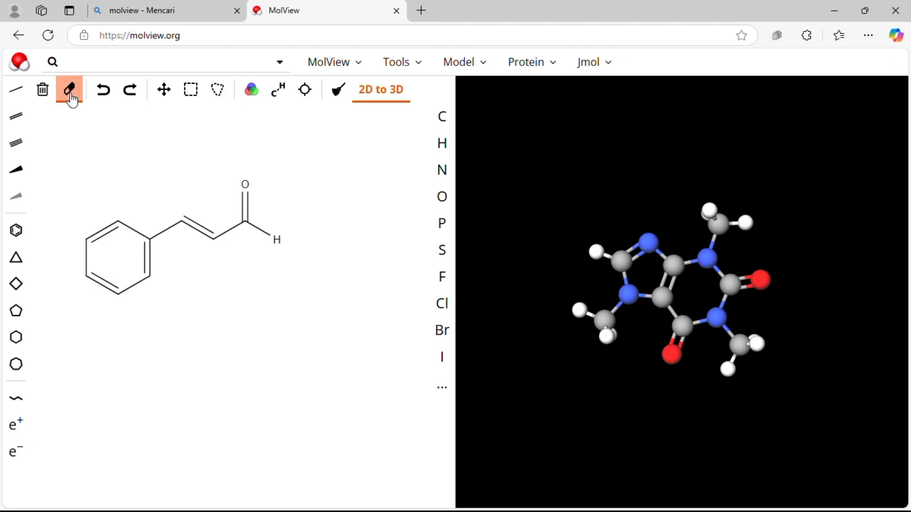
{"action": "left_click", "coordinate": [279, 240]}
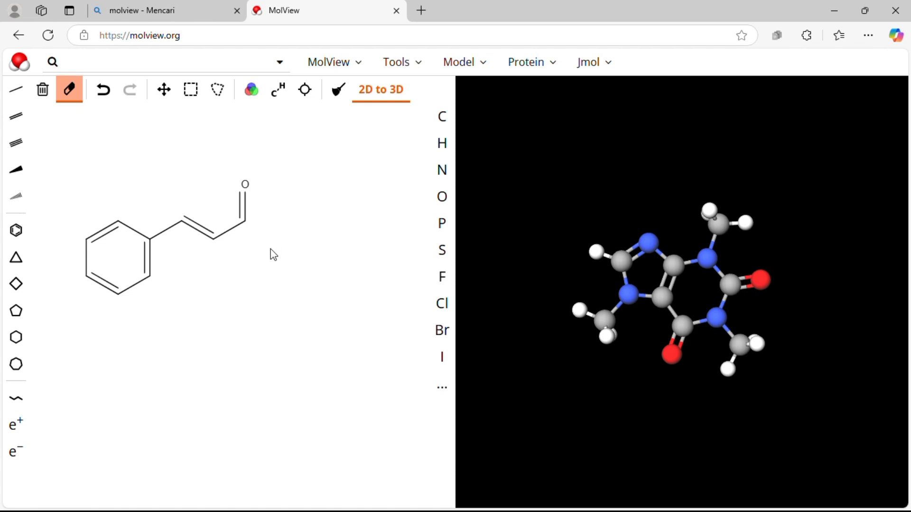
{"action": "left_click", "coordinate": [103, 103]}
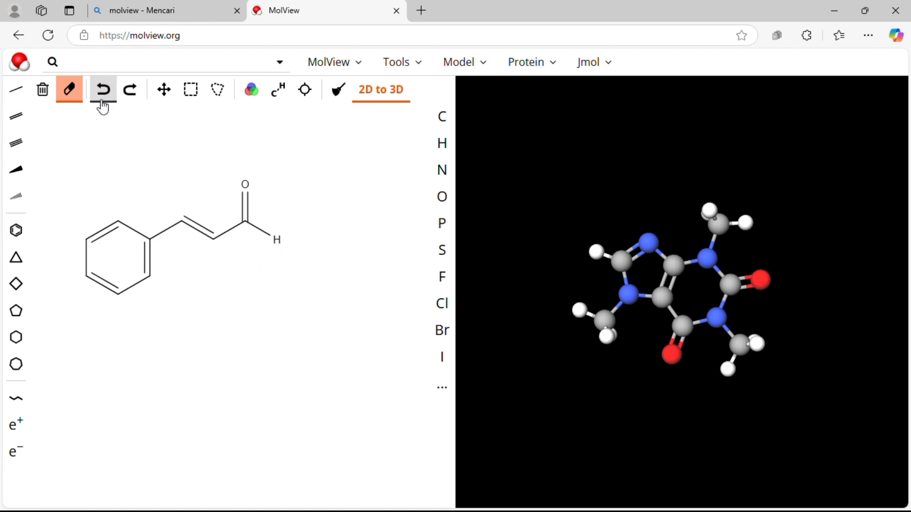
Step: Redo and undo the erasure of the end hydrogen atom twice in a row
{"action": "left_click", "coordinate": [134, 101]}
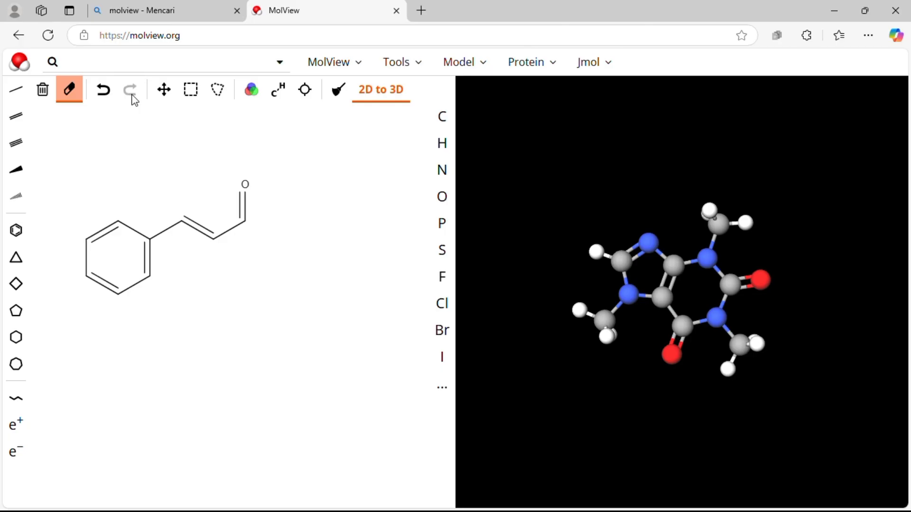
{"action": "left_click", "coordinate": [104, 95]}
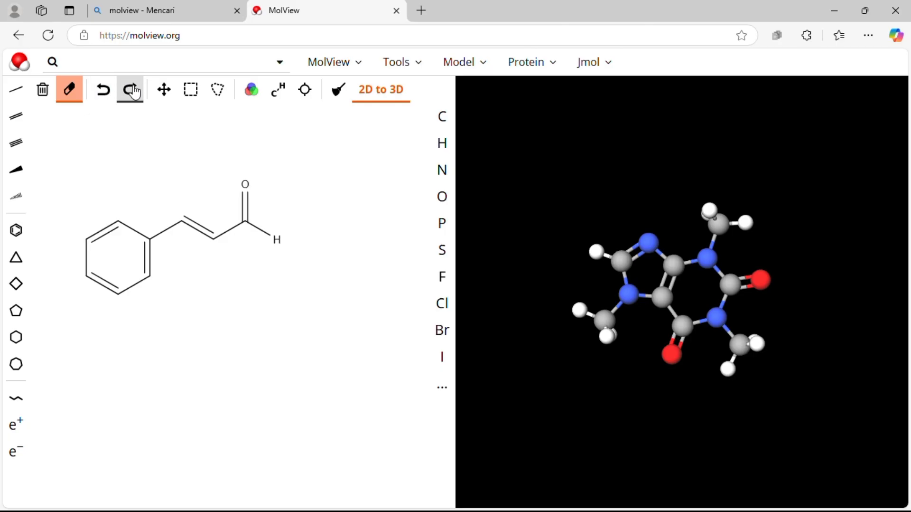
{"action": "left_click", "coordinate": [129, 90]}
{"action": "left_click", "coordinate": [110, 94]}
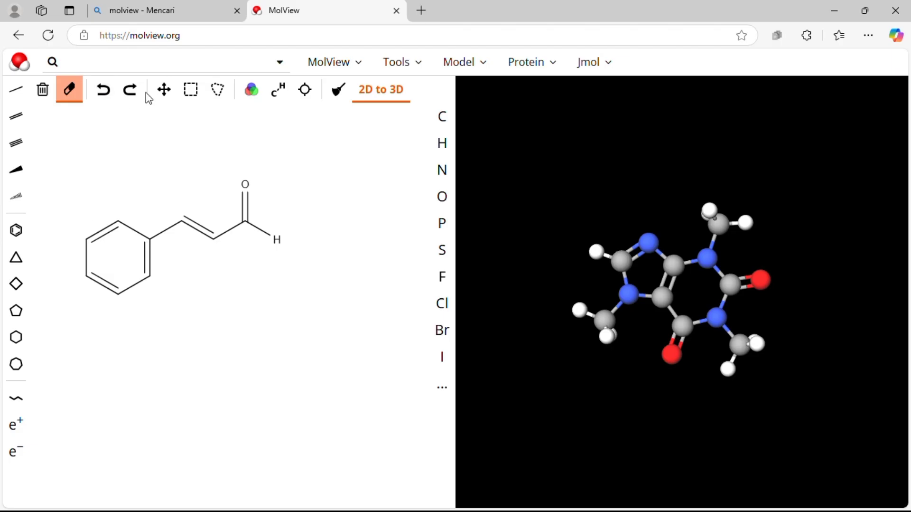
Step: Redo the erasure of the end hydrogen atom and move the whole structure to a new place on the canvas
{"action": "key", "text": "ctrl+y"}
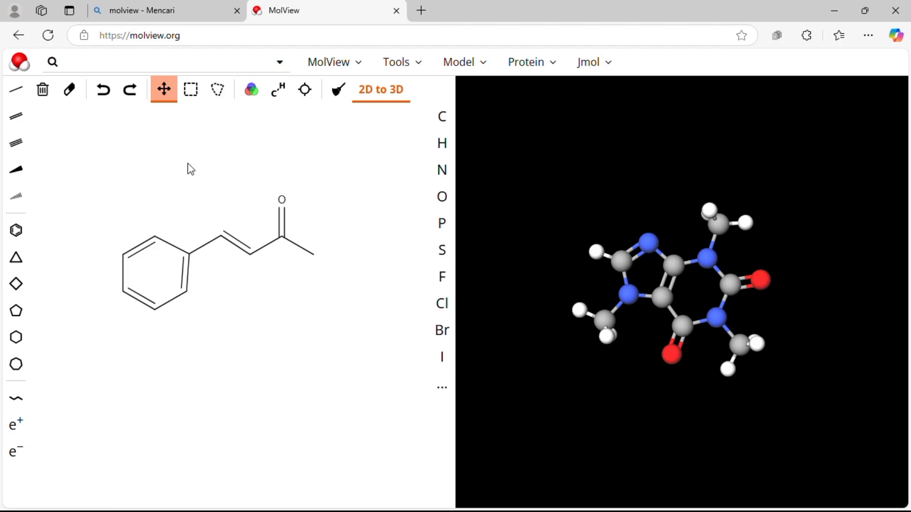
{"action": "left_click_drag", "start_coordinate": [189, 215], "coordinate": [182, 235]}
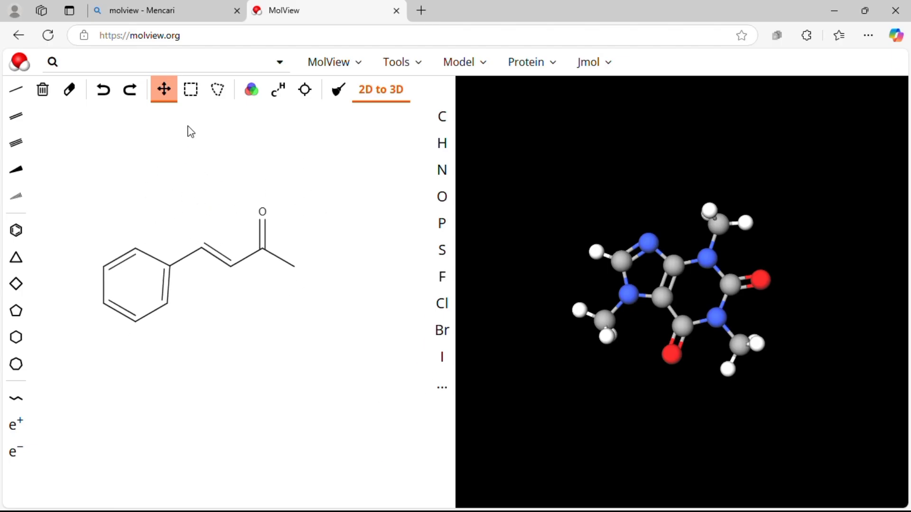
Step: Try the rectangle selection on the carbonyl end of the side chain and clear the selection
{"action": "left_click", "coordinate": [192, 90]}
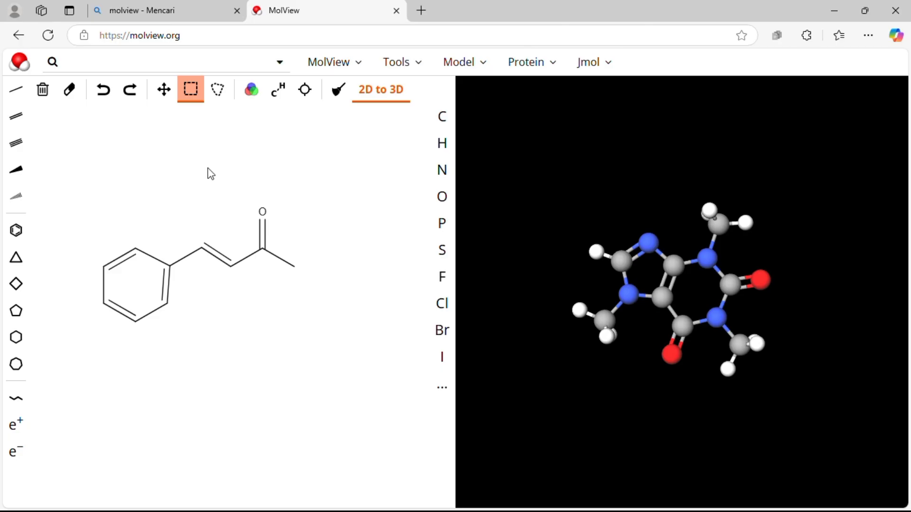
{"action": "left_click_drag", "start_coordinate": [218, 170], "coordinate": [335, 333]}
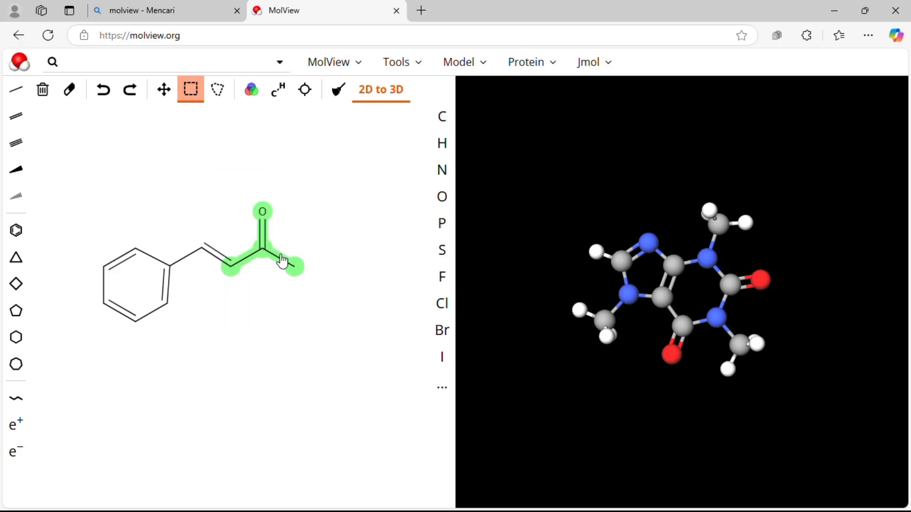
{"action": "left_click", "coordinate": [263, 181]}
{"action": "left_click_drag", "start_coordinate": [244, 192], "coordinate": [289, 242]}
{"action": "left_click", "coordinate": [248, 199]}
Step: Try the lasso selection around the ring atoms and the oxygen, and undo the last change to the structure
{"action": "left_click", "coordinate": [222, 95]}
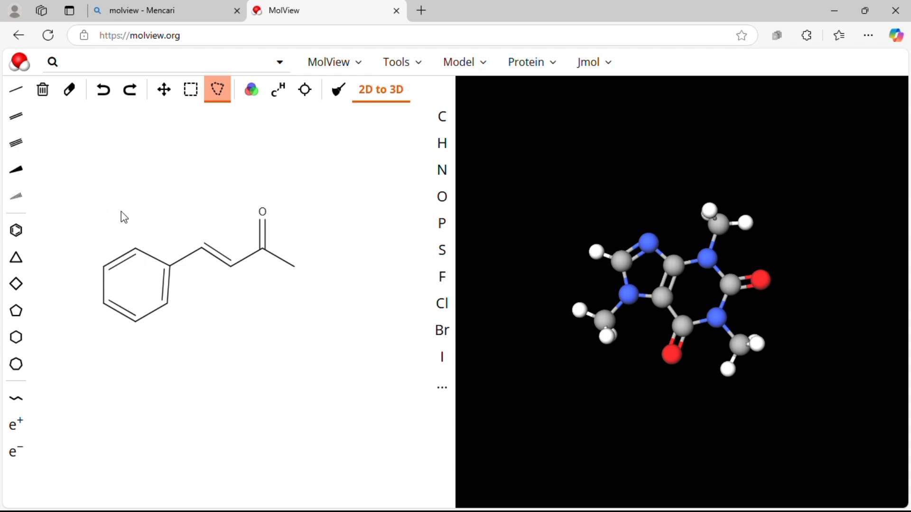
{"action": "mouse_move", "coordinate": [84, 223]}
{"action": "left_mouse_down"}
{"action": "mouse_move", "coordinate": [119, 350]}
{"action": "mouse_move", "coordinate": [194, 356]}
{"action": "mouse_move", "coordinate": [175, 309]}
{"action": "mouse_move", "coordinate": [130, 291]}
{"action": "mouse_move", "coordinate": [122, 260]}
{"action": "mouse_move", "coordinate": [143, 247]}
{"action": "mouse_move", "coordinate": [207, 247]}
{"action": "mouse_move", "coordinate": [215, 258]}
{"action": "mouse_move", "coordinate": [246, 243]}
{"action": "mouse_move", "coordinate": [264, 210]}
{"action": "mouse_move", "coordinate": [270, 230]}
{"action": "left_mouse_up"}
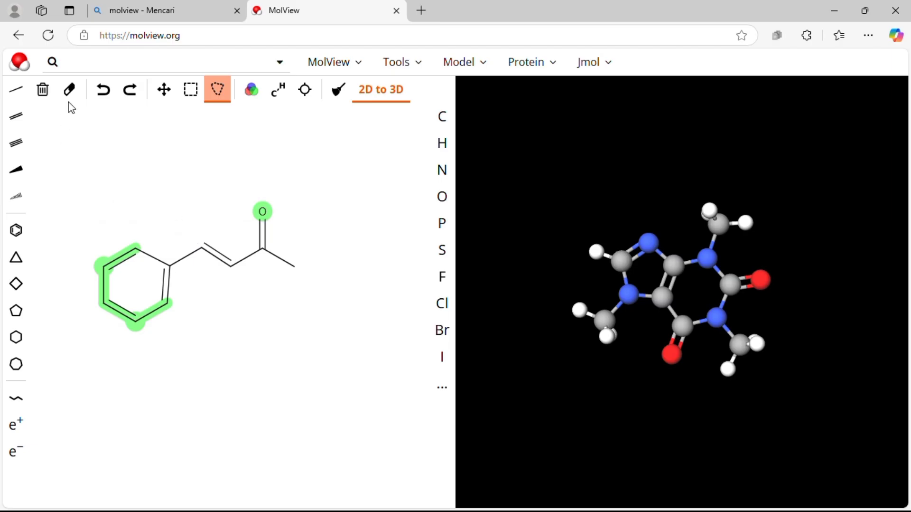
{"action": "left_click", "coordinate": [101, 98]}
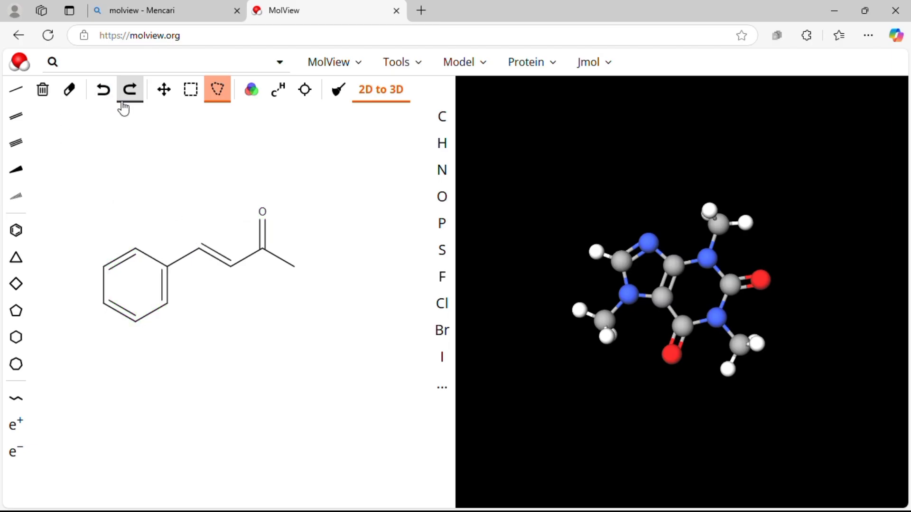
Step: Toggle coloured atom display in the sketch on and off a few times, leaving it on
{"action": "left_click", "coordinate": [254, 95]}
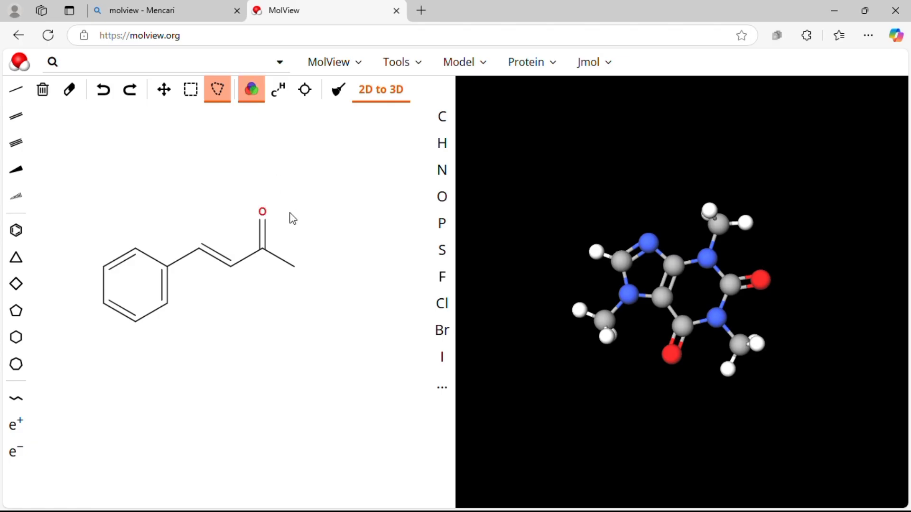
{"action": "left_click", "coordinate": [252, 97]}
{"action": "left_click", "coordinate": [252, 99]}
{"action": "left_click", "coordinate": [252, 99]}
{"action": "left_click", "coordinate": [253, 100]}
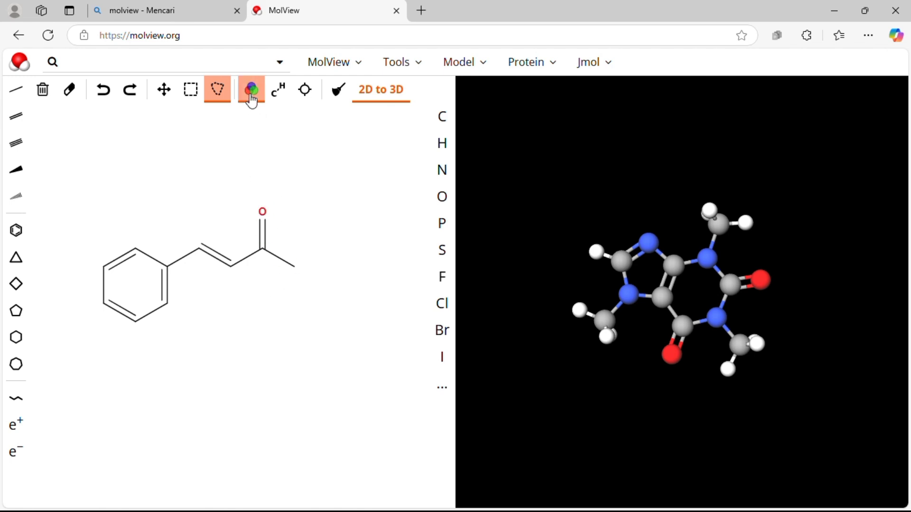
Step: Show all carbon and hydrogen labels in the sketch and return to the skeletal formula
{"action": "left_click", "coordinate": [277, 98]}
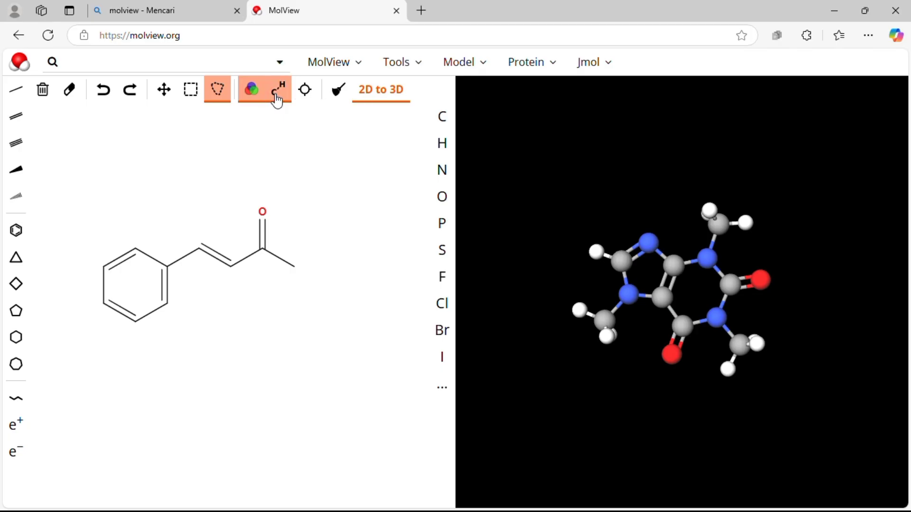
{"action": "left_click", "coordinate": [274, 99]}
{"action": "left_click", "coordinate": [284, 98]}
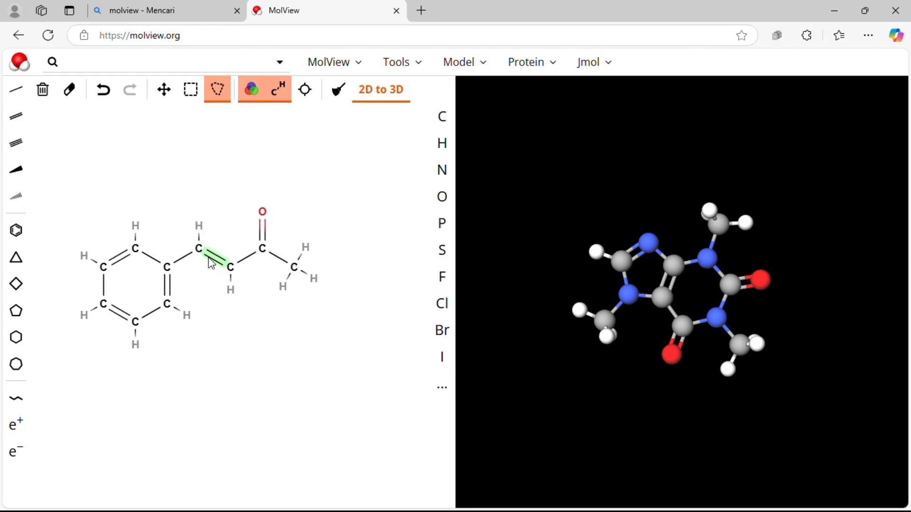
{"action": "left_click", "coordinate": [281, 95]}
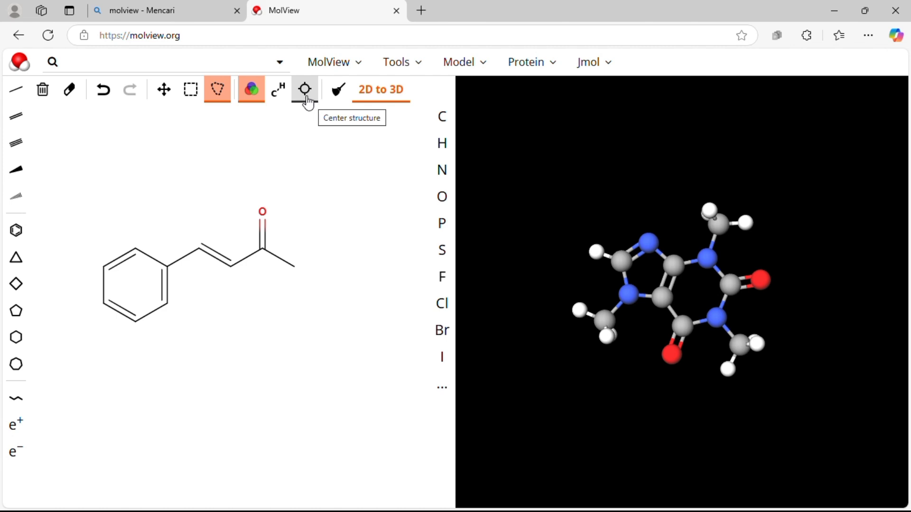
Step: Change the end atom of the side chain to hydrogen and center the structure on the canvas
{"action": "left_click", "coordinate": [445, 153]}
{"action": "left_click", "coordinate": [296, 274]}
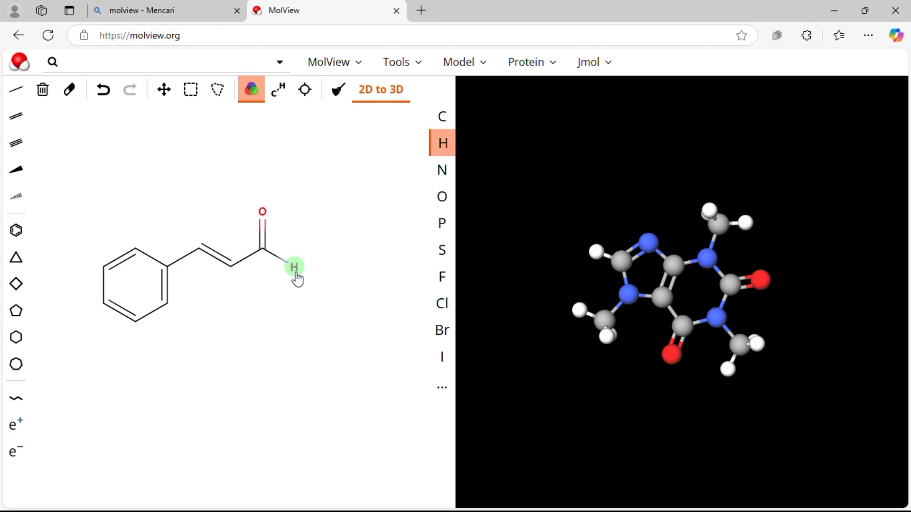
{"action": "left_click", "coordinate": [308, 96]}
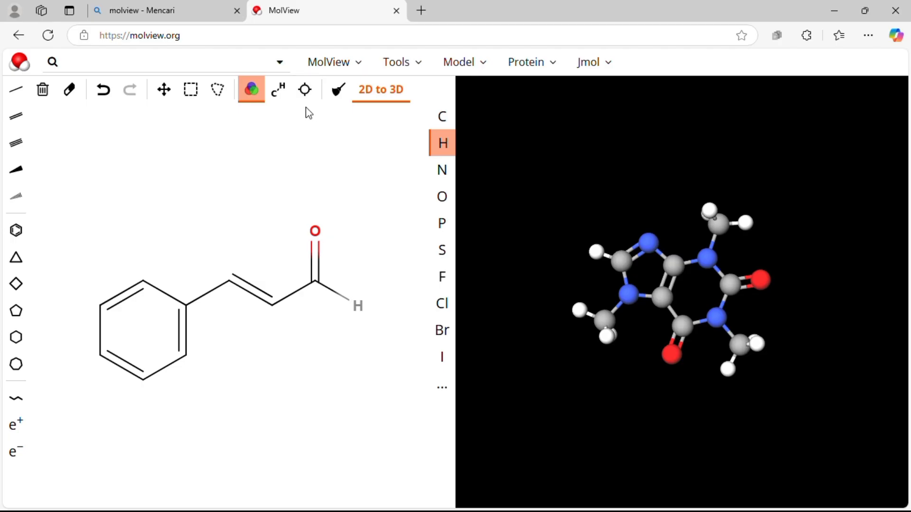
Step: Clean the structure, undo the cleaning, and clean it again
{"action": "left_click", "coordinate": [343, 97]}
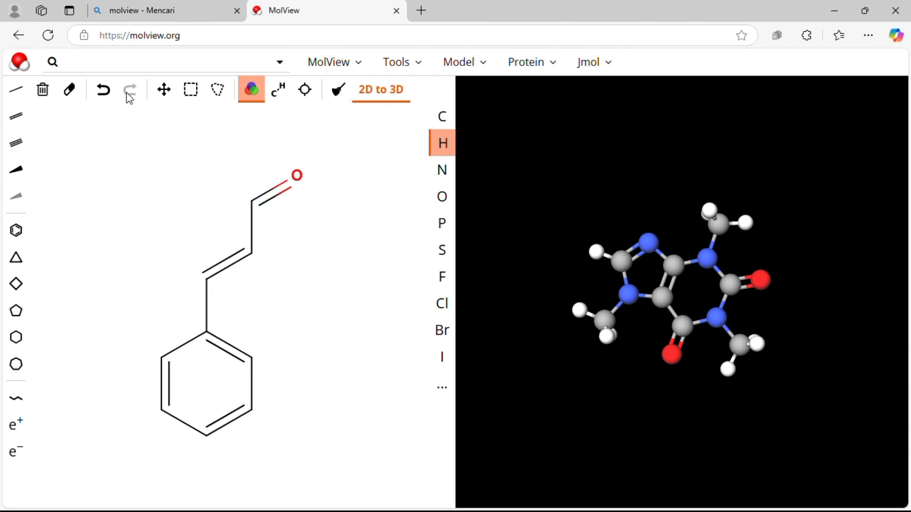
{"action": "left_click", "coordinate": [104, 91]}
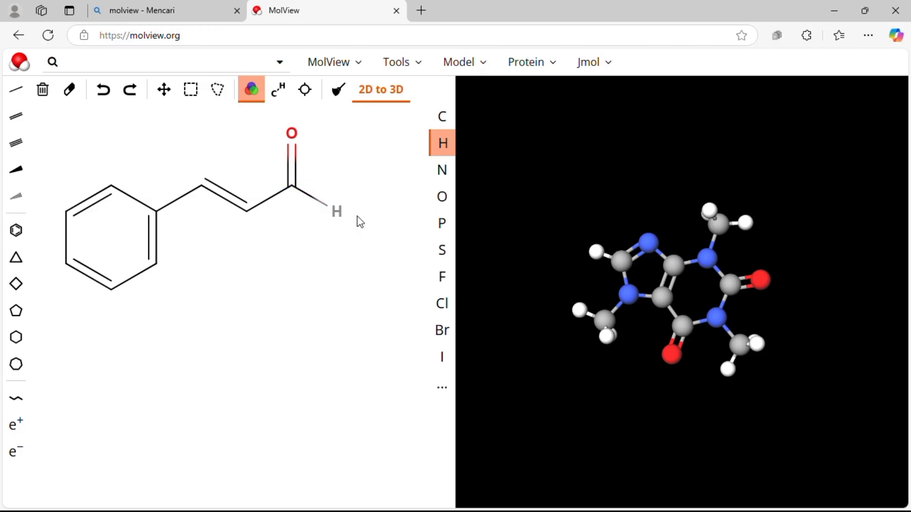
{"action": "left_click", "coordinate": [336, 101]}
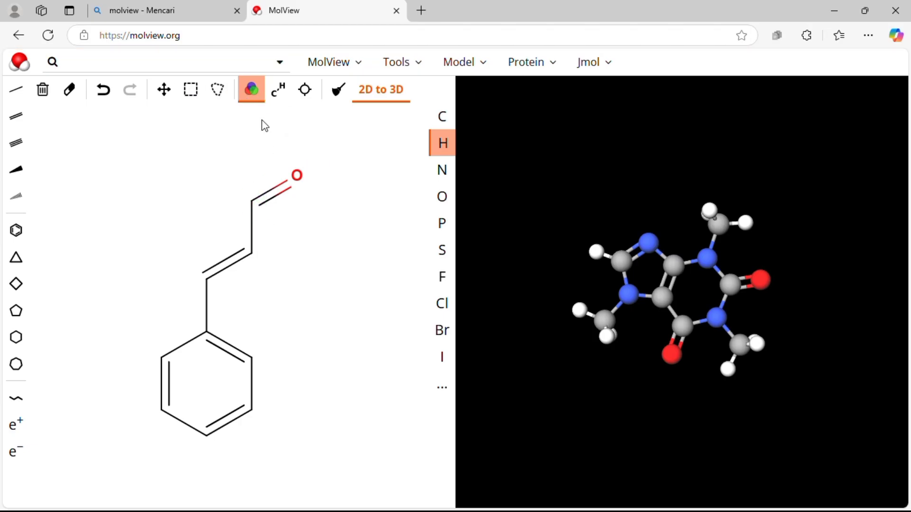
Step: Show and hide the explicit carbon and hydrogen labels, and convert the cleaned sketch into a 3D model
{"action": "left_click", "coordinate": [280, 93]}
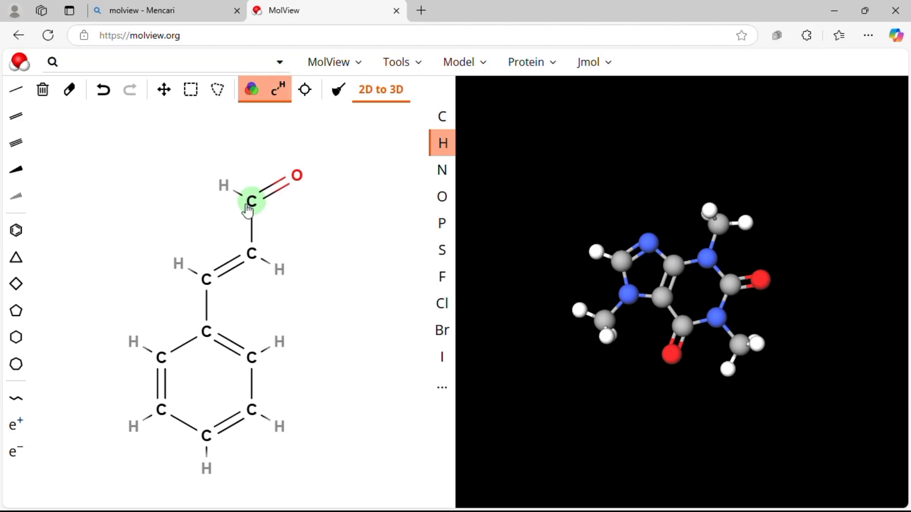
{"action": "left_click", "coordinate": [289, 98]}
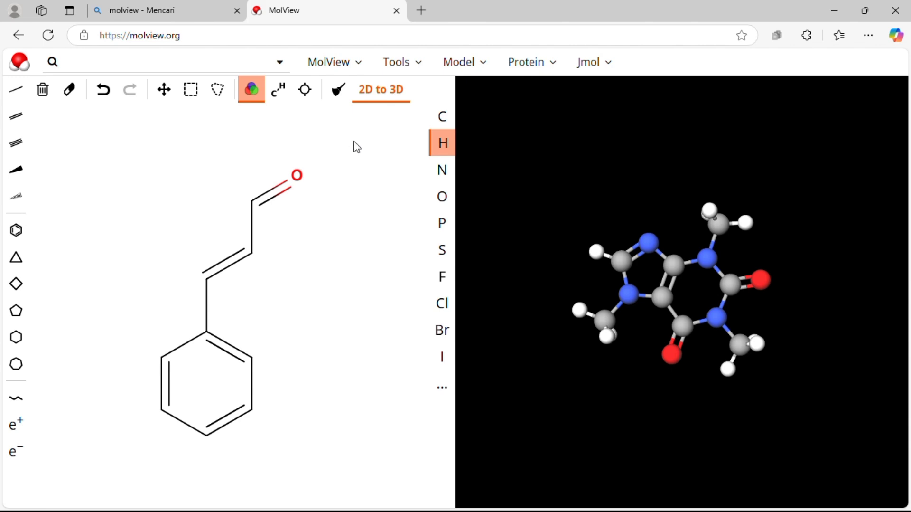
{"action": "left_click", "coordinate": [376, 90]}
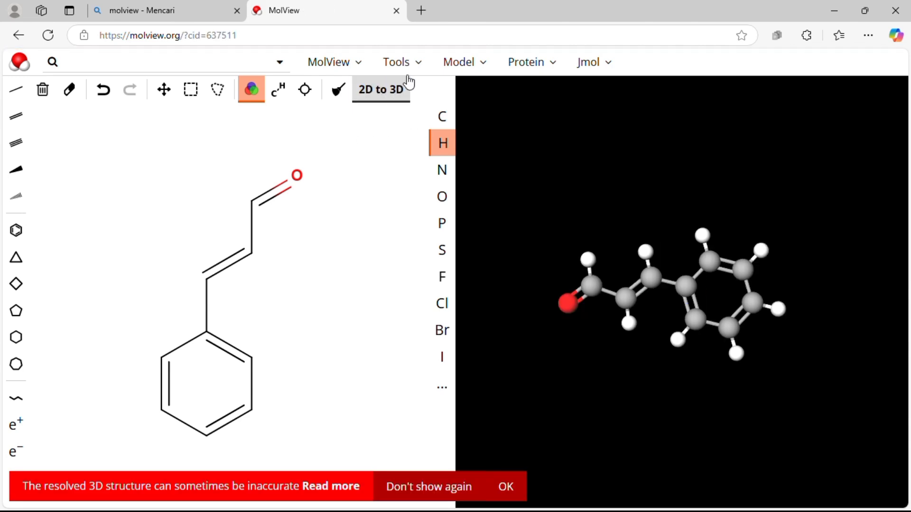
Step: Switch the layout to 3D only and dismiss the notice about the accuracy of the resolved structure
{"action": "left_click", "coordinate": [368, 69]}
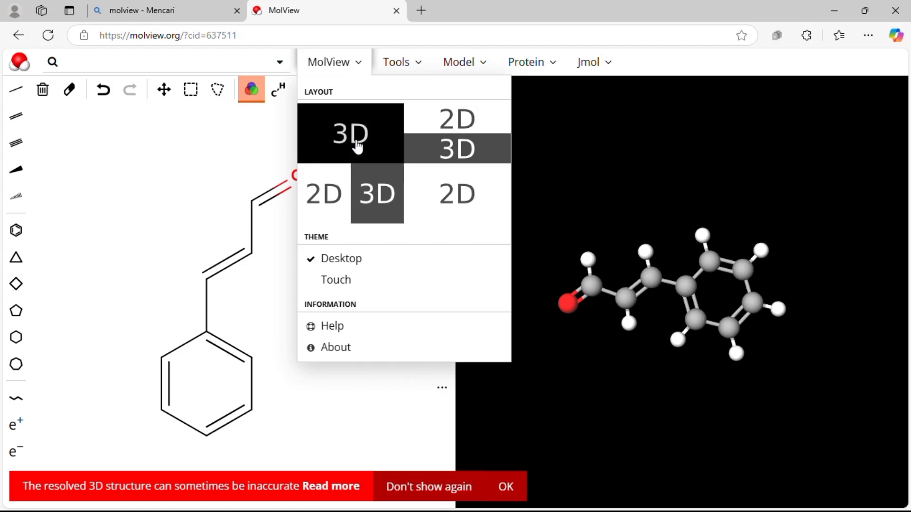
{"action": "left_click", "coordinate": [357, 147]}
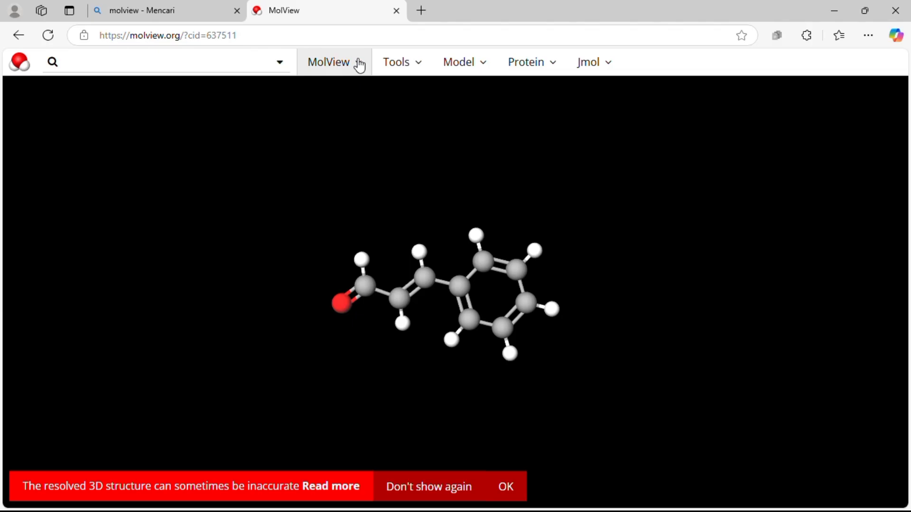
{"action": "left_click", "coordinate": [360, 65]}
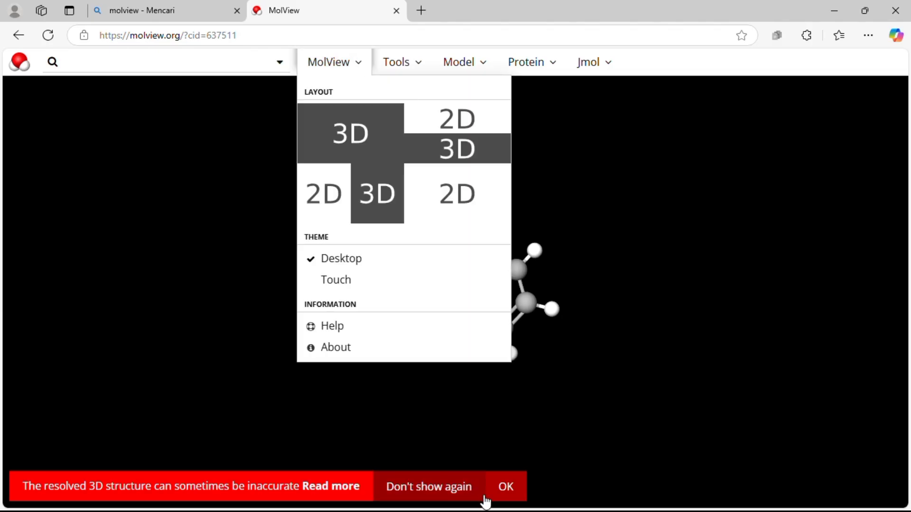
{"action": "left_click", "coordinate": [497, 485]}
Step: Switch to the layout with 2D above 3D, and return to the side-by-side 2D and 3D layout
{"action": "left_click", "coordinate": [357, 64]}
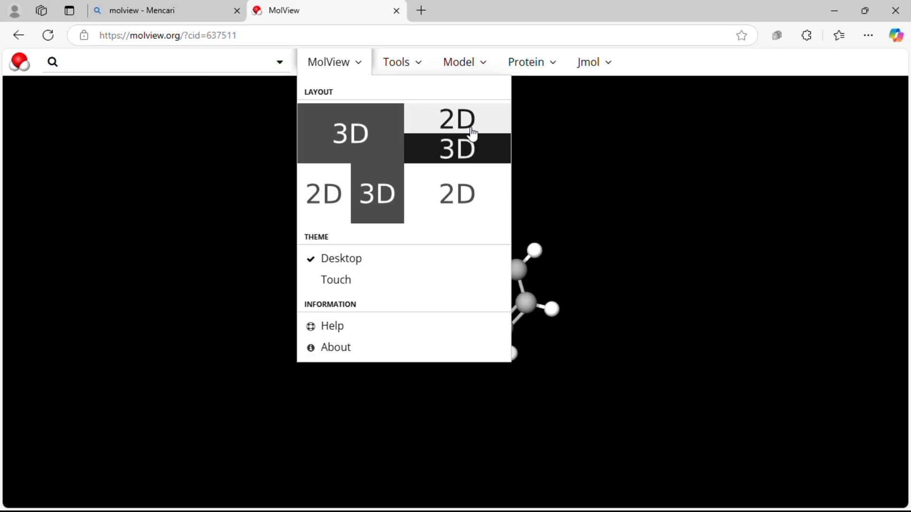
{"action": "left_click", "coordinate": [473, 148]}
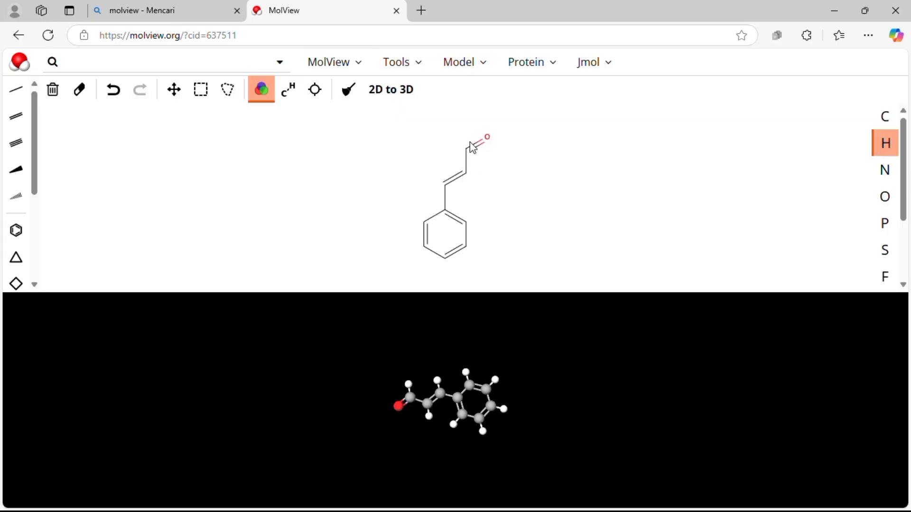
{"action": "left_click", "coordinate": [369, 65]}
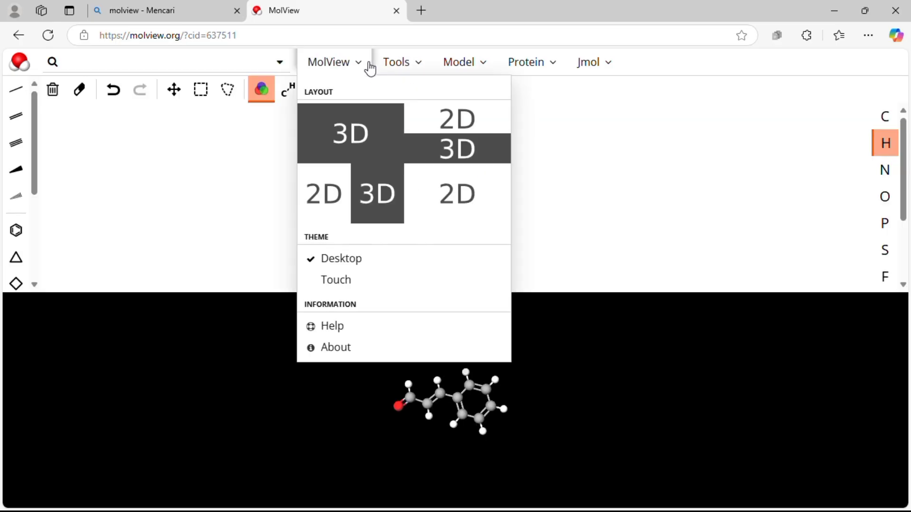
{"action": "left_click", "coordinate": [374, 260]}
{"action": "left_click", "coordinate": [356, 67]}
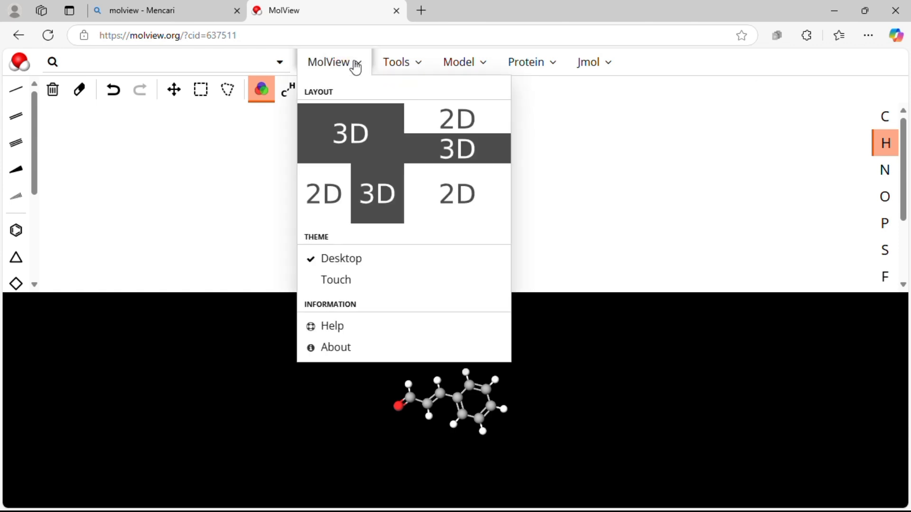
{"action": "left_click", "coordinate": [352, 209]}
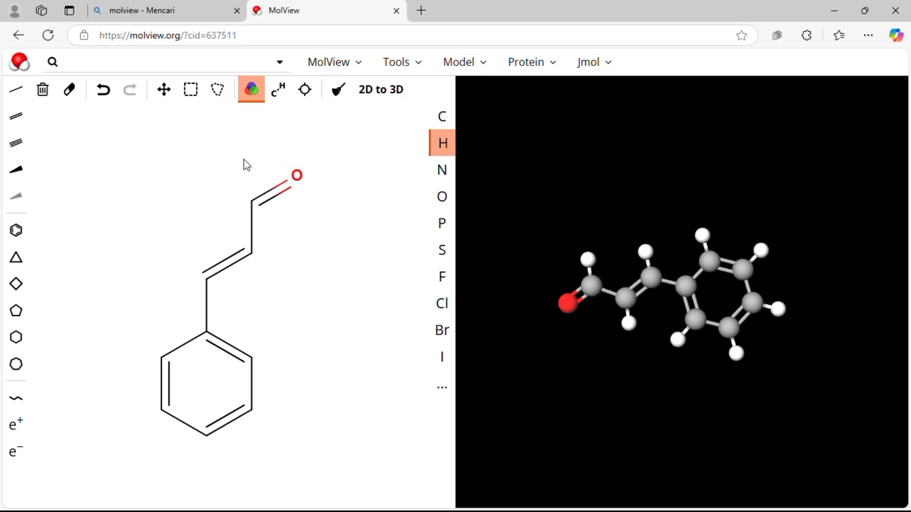
Step: Search for "cinnamalde" and load the compound Cinnamaldehyde
{"action": "left_click", "coordinate": [113, 66]}
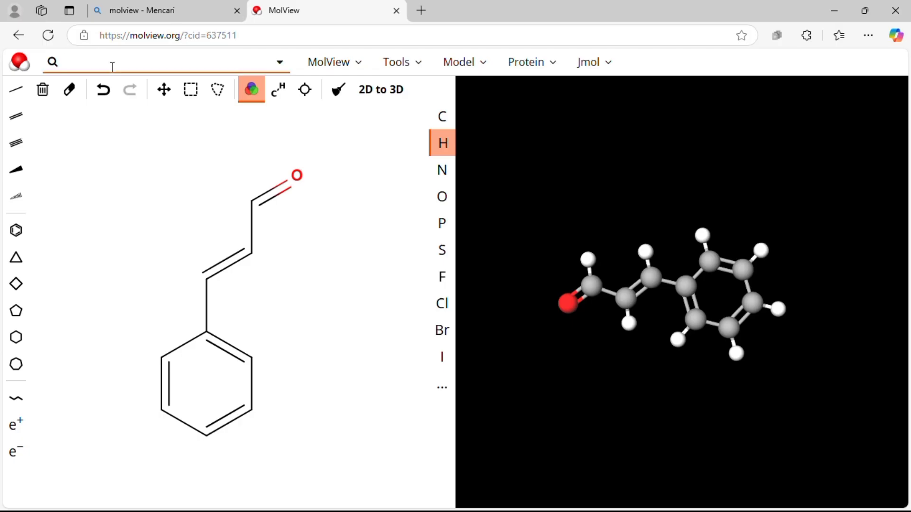
{"action": "type", "text": "cin"}
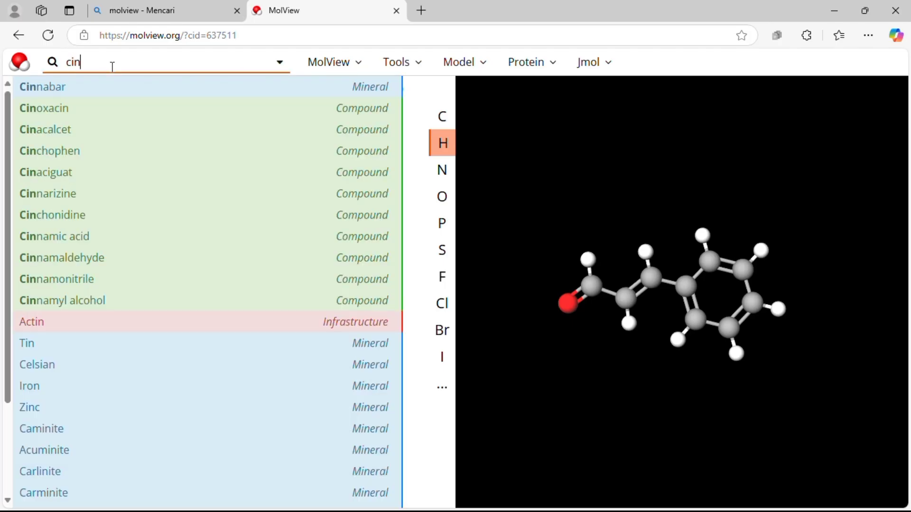
{"action": "type", "text": "nam"}
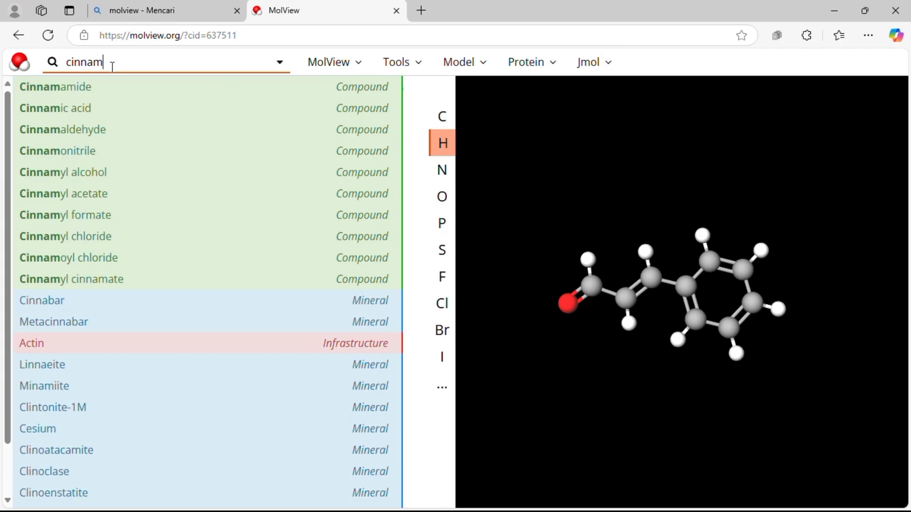
{"action": "type", "text": "al"}
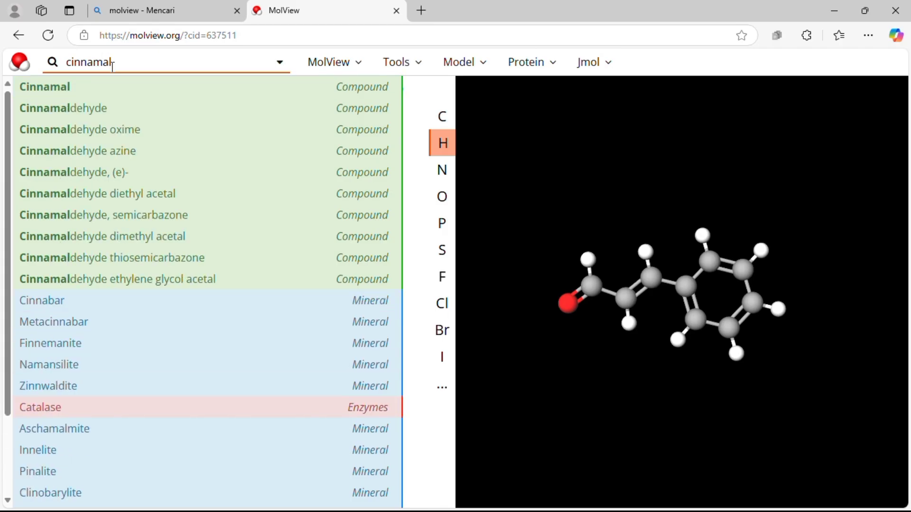
{"action": "type", "text": "de"}
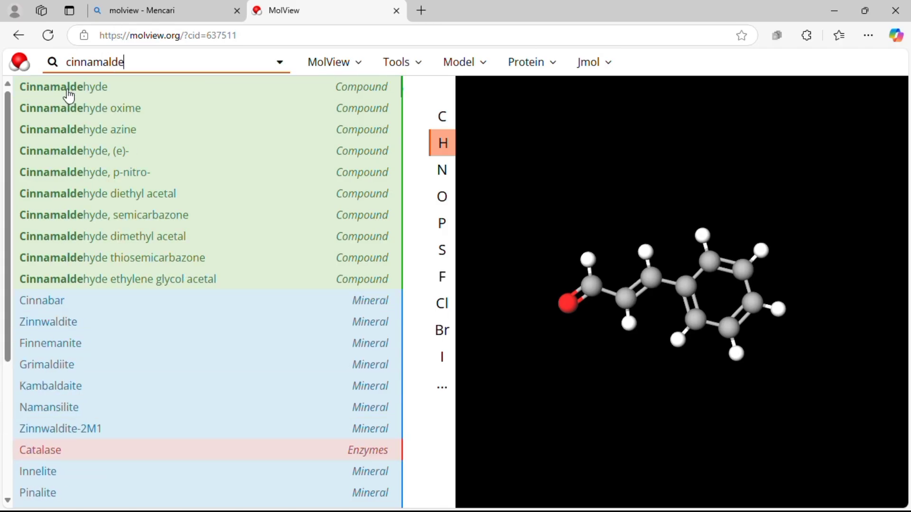
{"action": "left_click", "coordinate": [75, 93]}
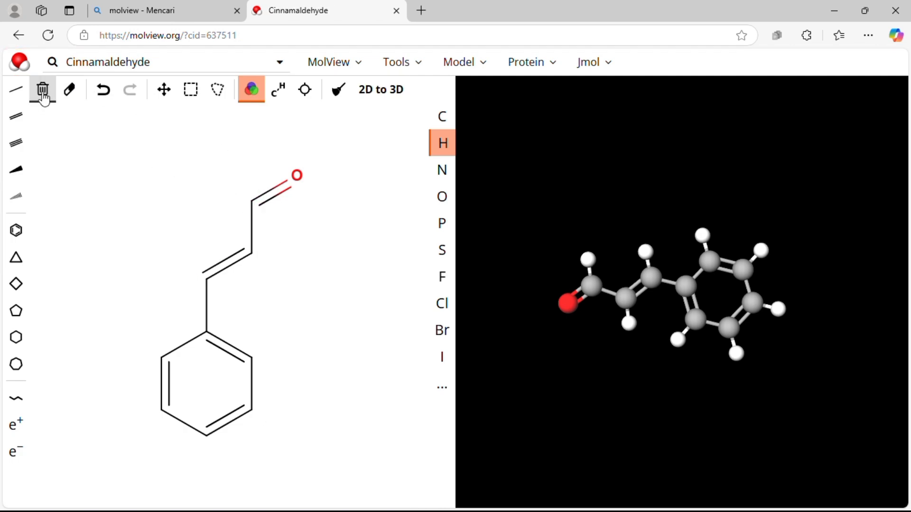
Step: Clear the 2D sketch and load the compound Cinnamaldehyde again through the compound search
{"action": "left_click", "coordinate": [43, 90]}
{"action": "left_click", "coordinate": [160, 62]}
{"action": "left_click", "coordinate": [160, 62]}
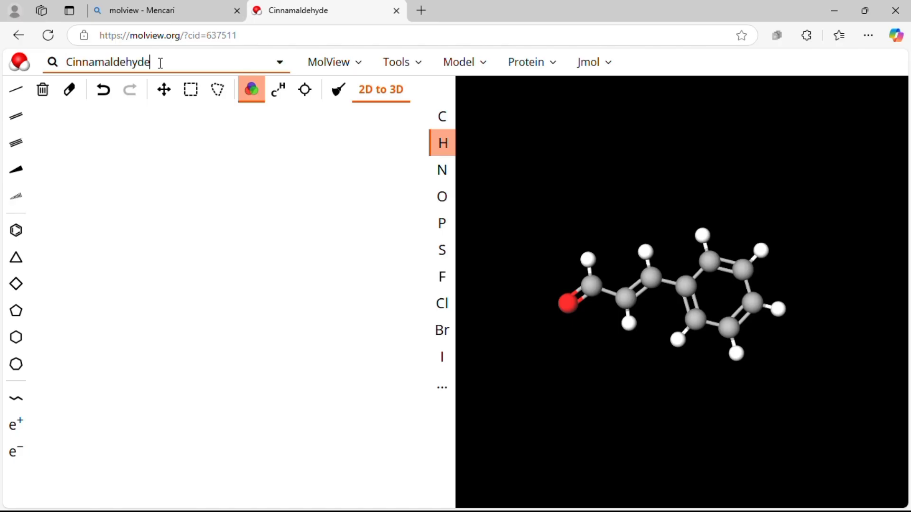
{"action": "key", "text": "Return"}
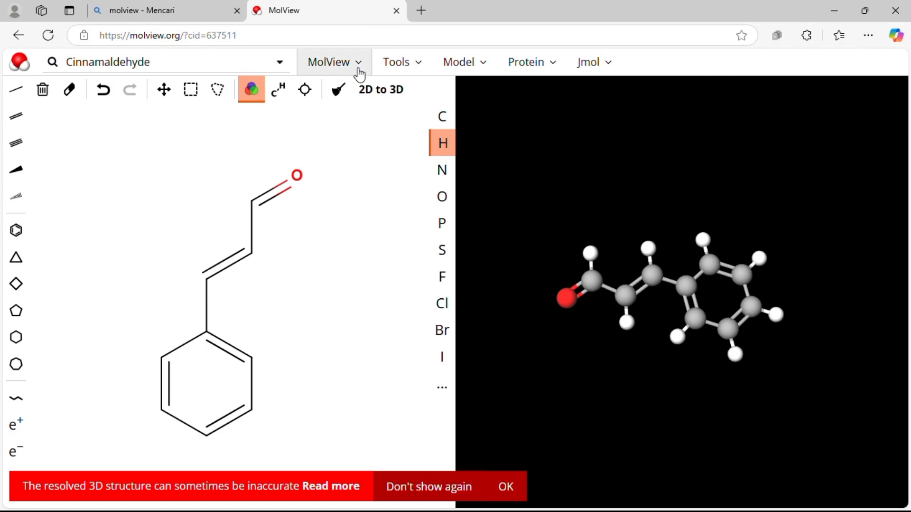
Step: Open the embed options and examine the HTML code and embed URL for the current 3D model
{"action": "left_click", "coordinate": [423, 68]}
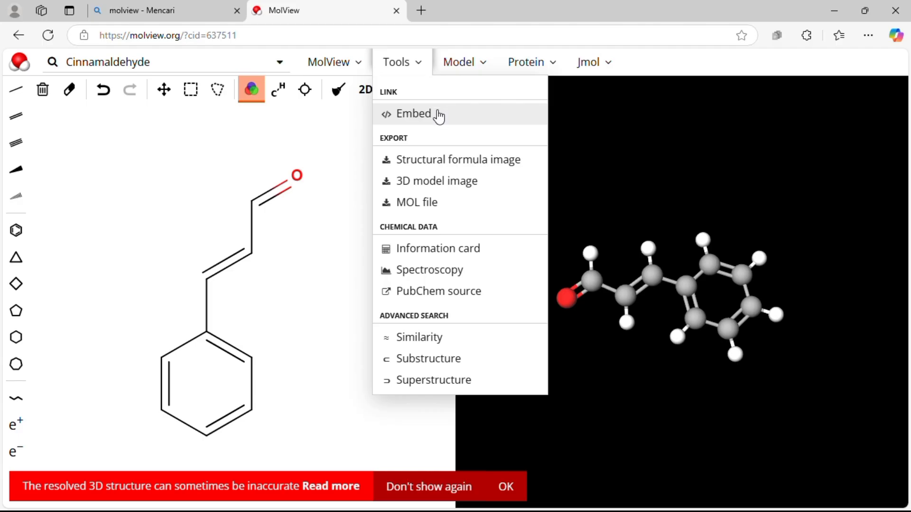
{"action": "left_click", "coordinate": [438, 113]}
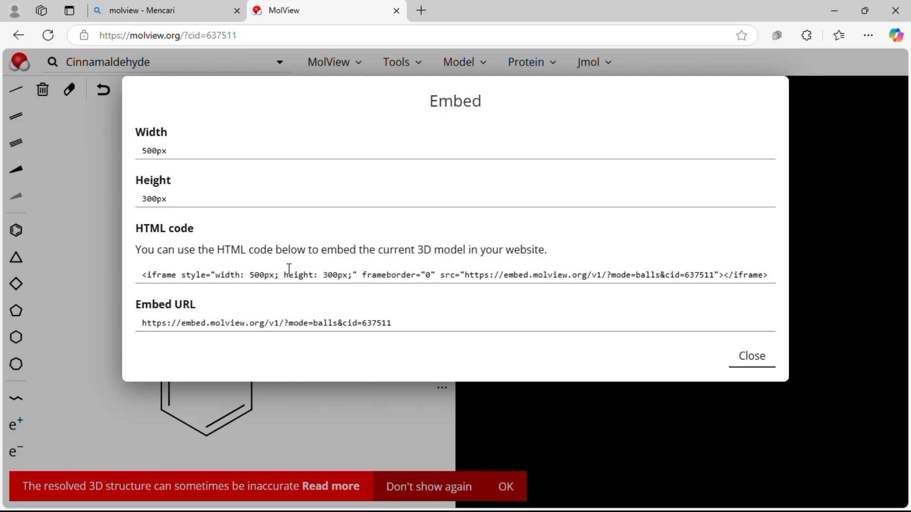
Step: Export the structural formula as an image and open the downloaded PNG file
{"action": "left_click", "coordinate": [403, 62]}
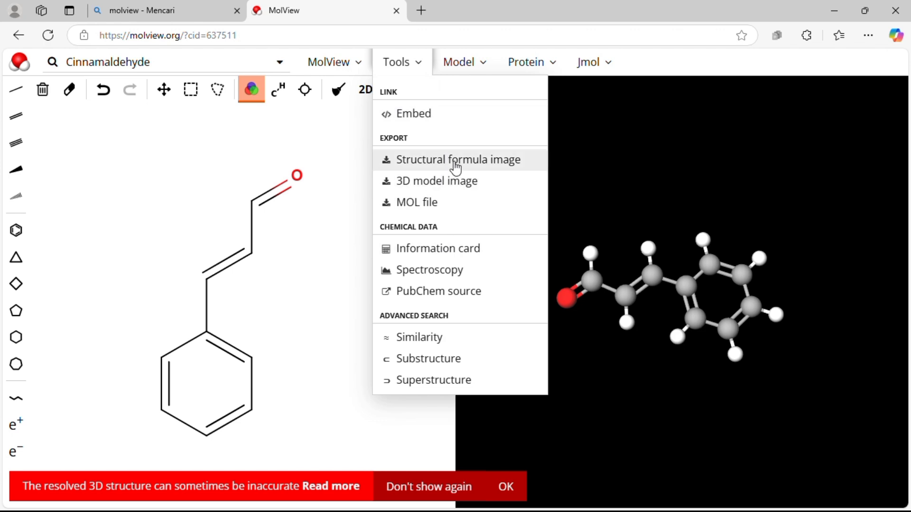
{"action": "left_click", "coordinate": [457, 166]}
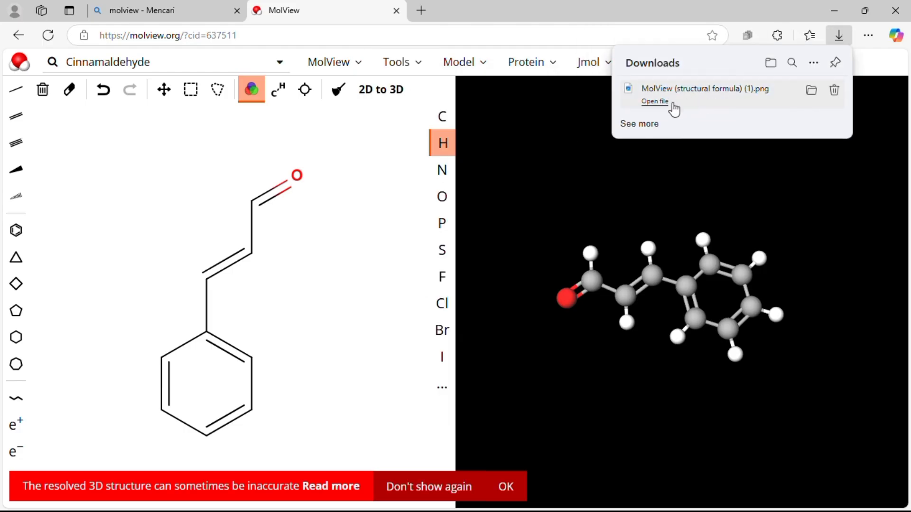
{"action": "left_click", "coordinate": [667, 102]}
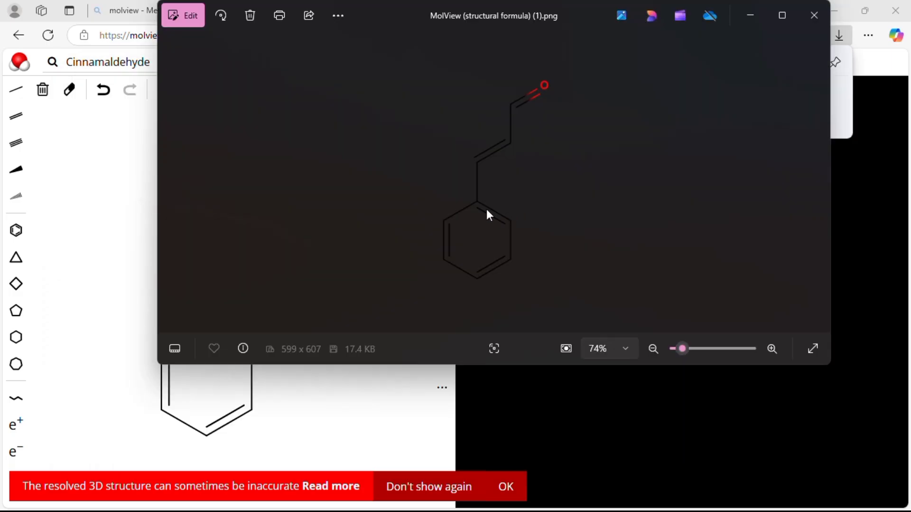
Step: Copy the structural formula picture to the clipboard and minimize the image viewer
{"action": "right_click", "coordinate": [485, 205]}
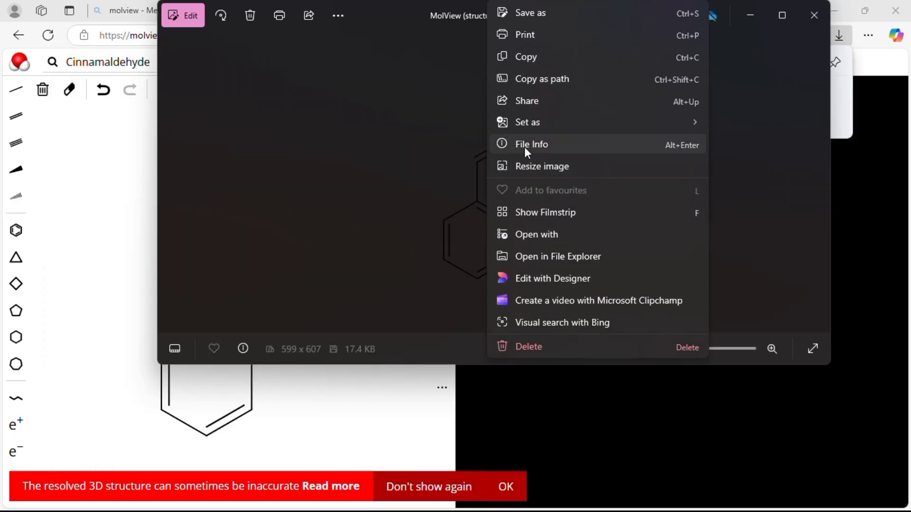
{"action": "left_click", "coordinate": [530, 56]}
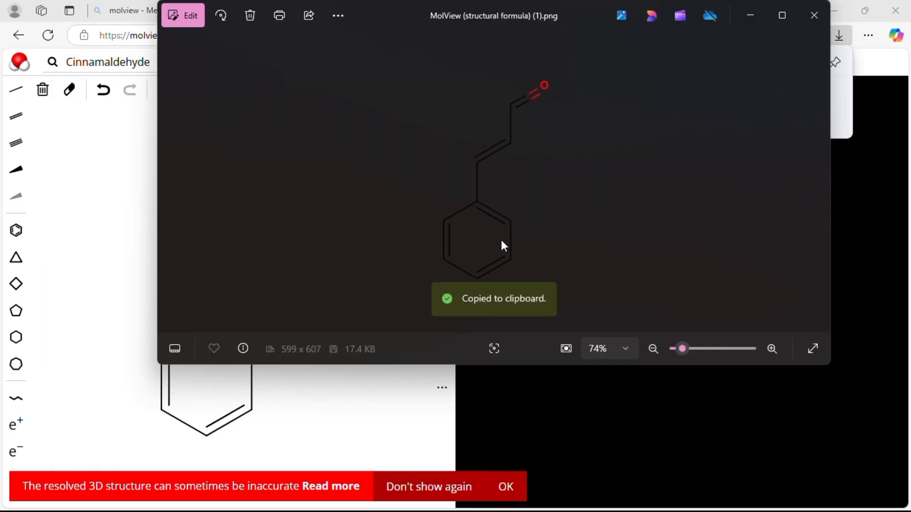
{"action": "left_click", "coordinate": [750, 17]}
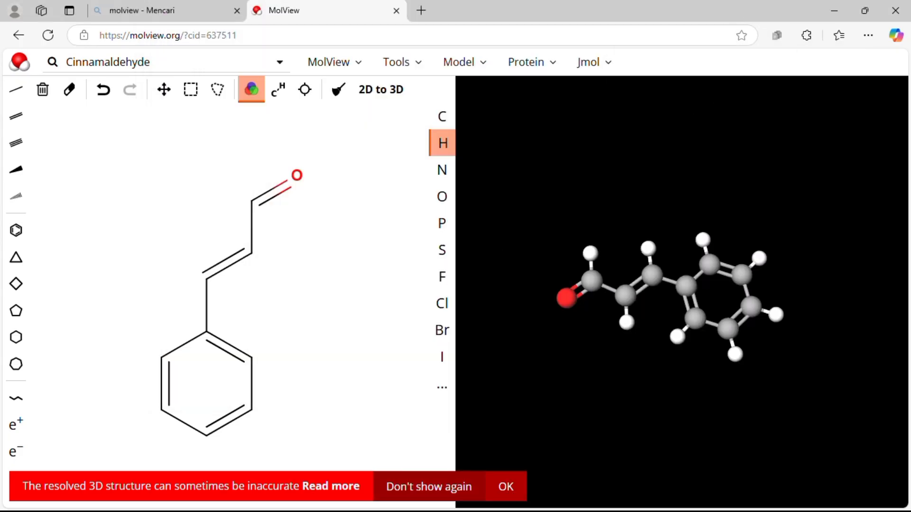
Step: Minimize the browser and close all open viewer windows showing the structural formula image
{"action": "left_click", "coordinate": [835, 10]}
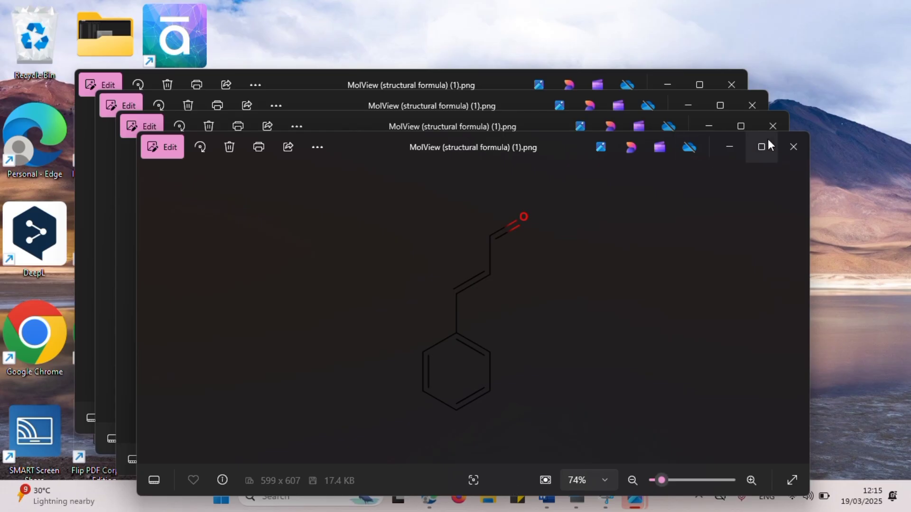
{"action": "left_click", "coordinate": [794, 146]}
{"action": "left_click", "coordinate": [773, 126]}
{"action": "left_click", "coordinate": [753, 105]}
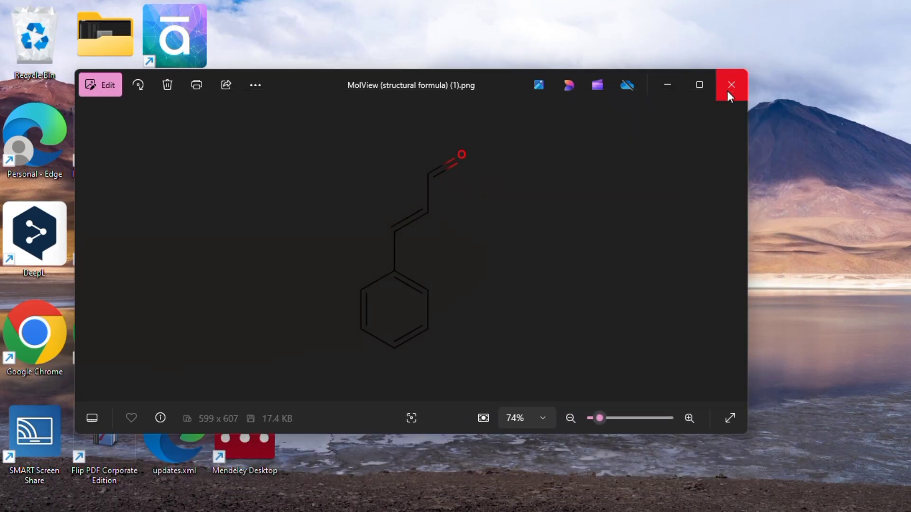
{"action": "left_click", "coordinate": [731, 85]}
Step: Start Word with a blank document, paste the copied structural formula image and look over it on the page
{"action": "mouse_move", "coordinate": [417, 498]}
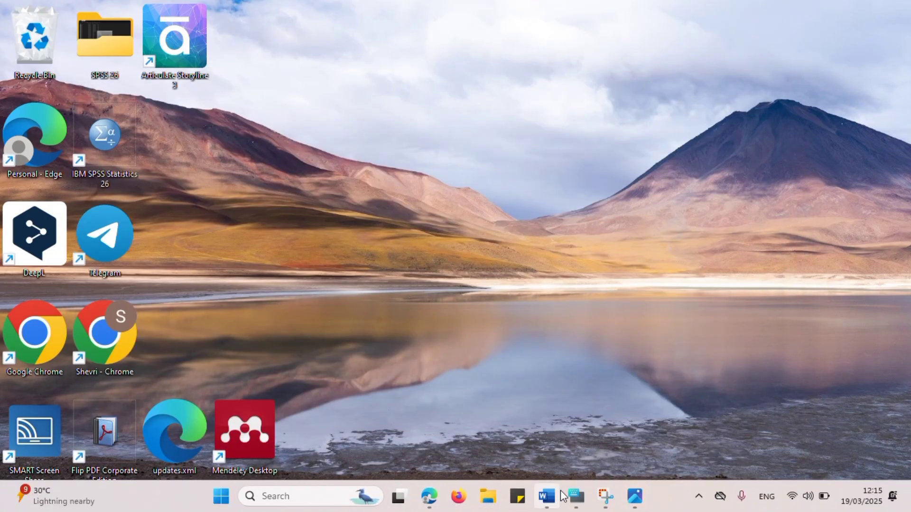
{"action": "left_click", "coordinate": [221, 496]}
{"action": "left_click", "coordinate": [359, 140]}
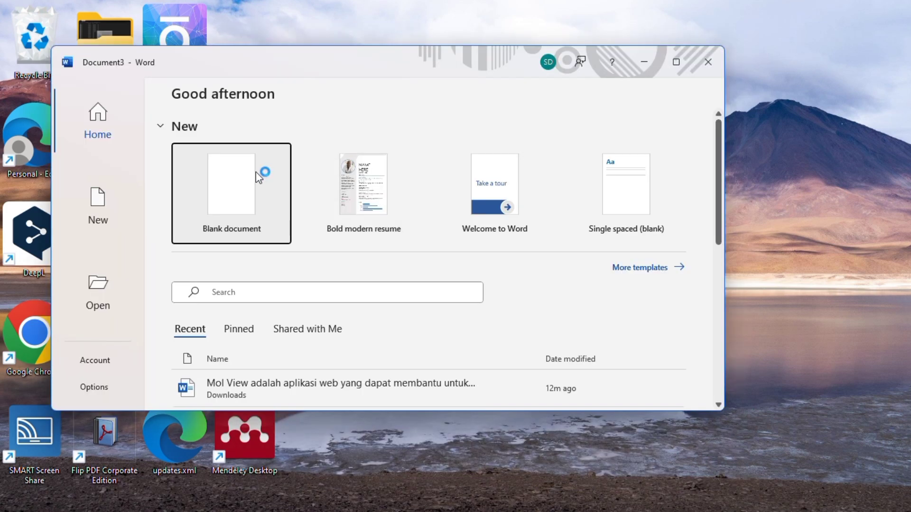
{"action": "left_click", "coordinate": [258, 177]}
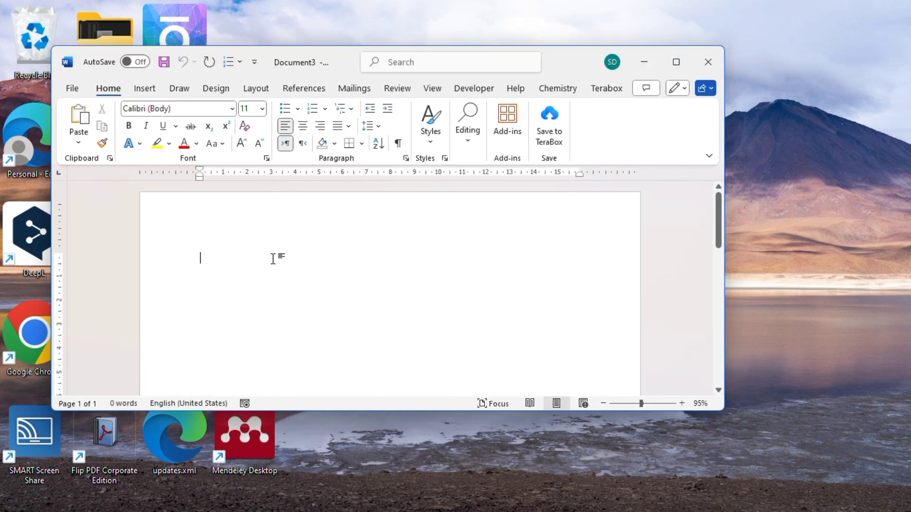
{"action": "key", "text": "ctrl+v"}
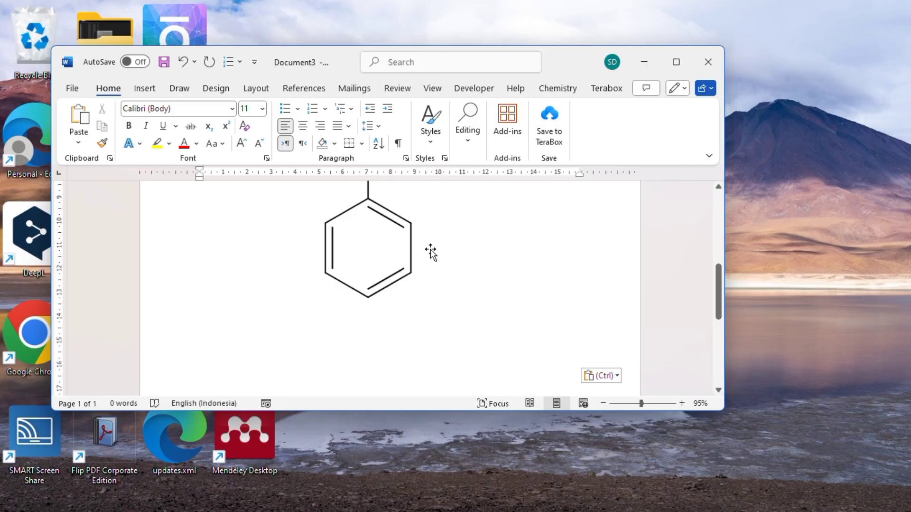
{"action": "scroll", "coordinate": [432, 250], "scroll_direction": "up", "scroll_amount": 3}
{"action": "scroll", "coordinate": [432, 249], "scroll_direction": "up", "scroll_amount": 1}
{"action": "scroll", "coordinate": [433, 250], "scroll_direction": "down", "scroll_amount": 3}
{"action": "scroll", "coordinate": [436, 252], "scroll_direction": "up", "scroll_amount": 3}
{"action": "scroll", "coordinate": [438, 253], "scroll_direction": "down", "scroll_amount": 3}
{"action": "scroll", "coordinate": [441, 256], "scroll_direction": "up", "scroll_amount": 2}
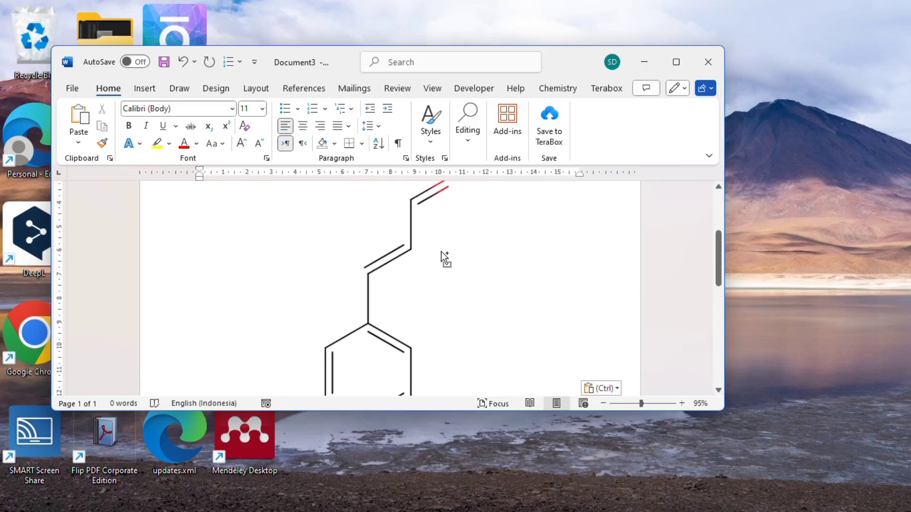
{"action": "scroll", "coordinate": [441, 256], "scroll_direction": "down", "scroll_amount": 1, "text": "ctrl"}
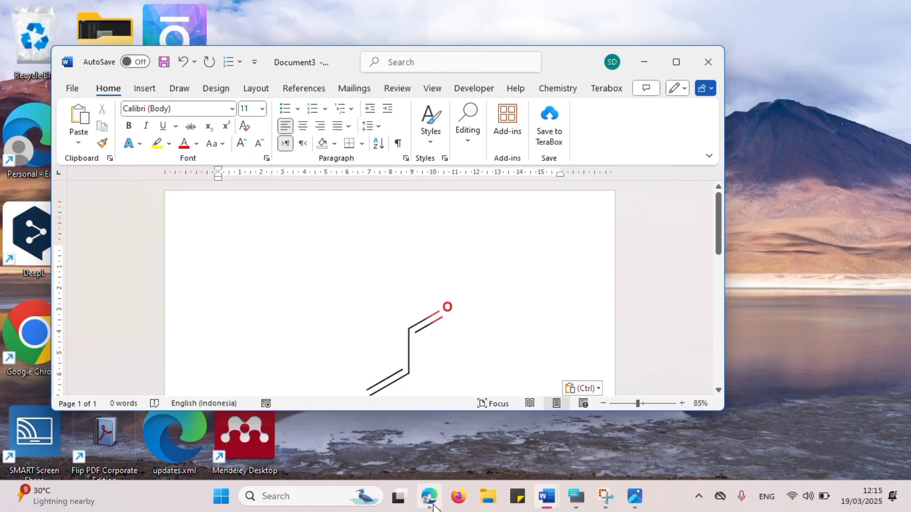
Step: Return to MolView in the browser and export the cinnamaldehyde 3D model as an image
{"action": "mouse_move", "coordinate": [432, 502]}
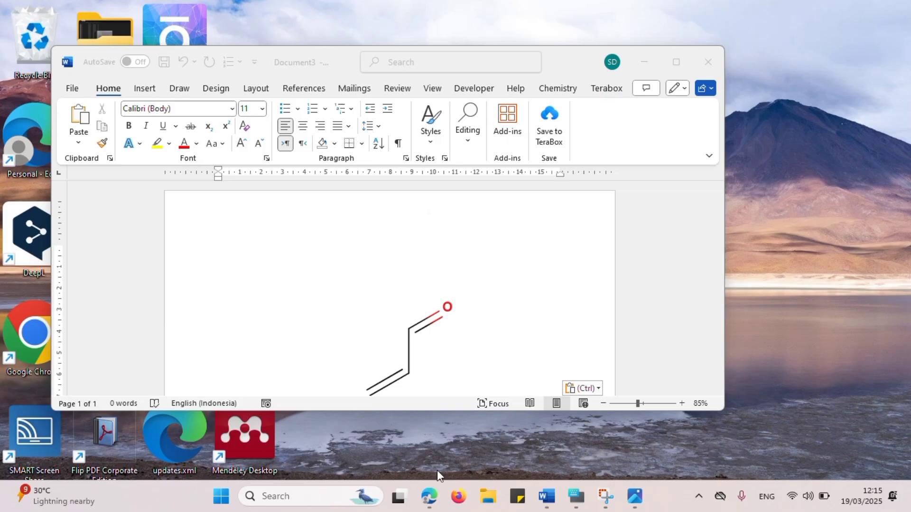
{"action": "left_click", "coordinate": [427, 507]}
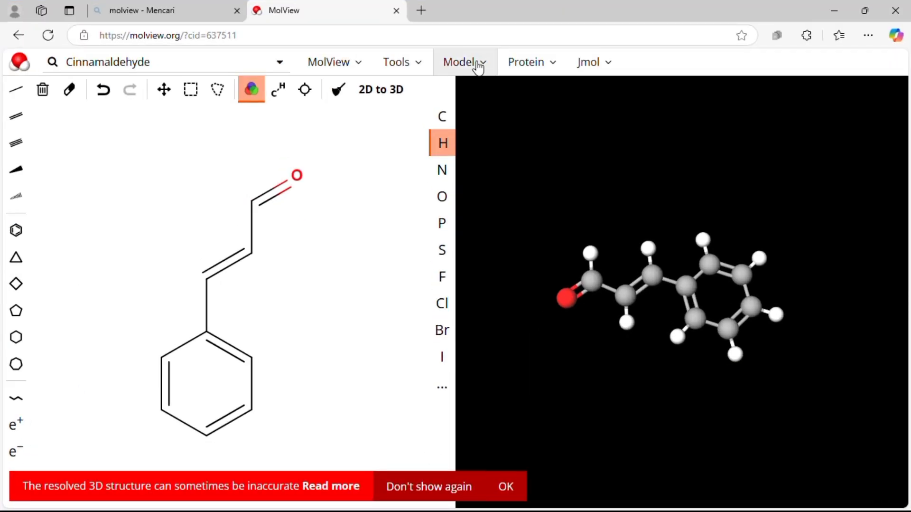
{"action": "left_click", "coordinate": [481, 69]}
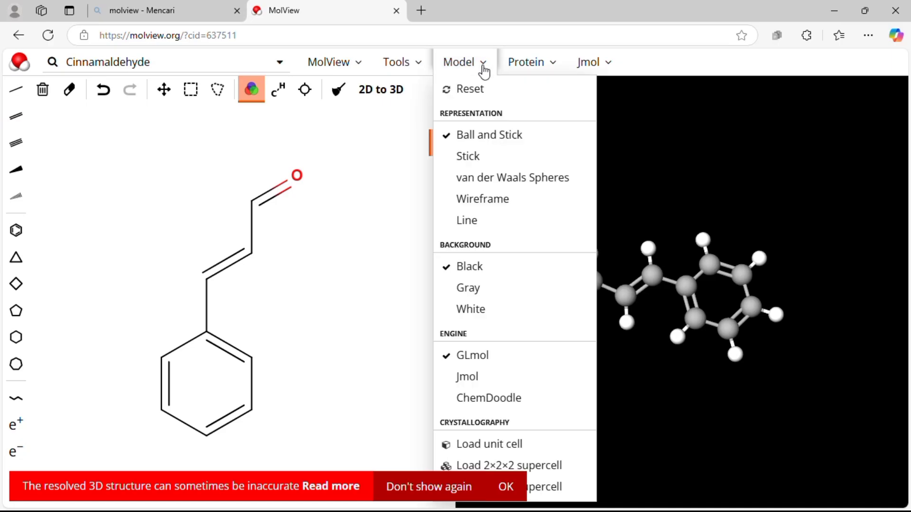
{"action": "left_click", "coordinate": [428, 61]}
{"action": "left_click", "coordinate": [427, 62]}
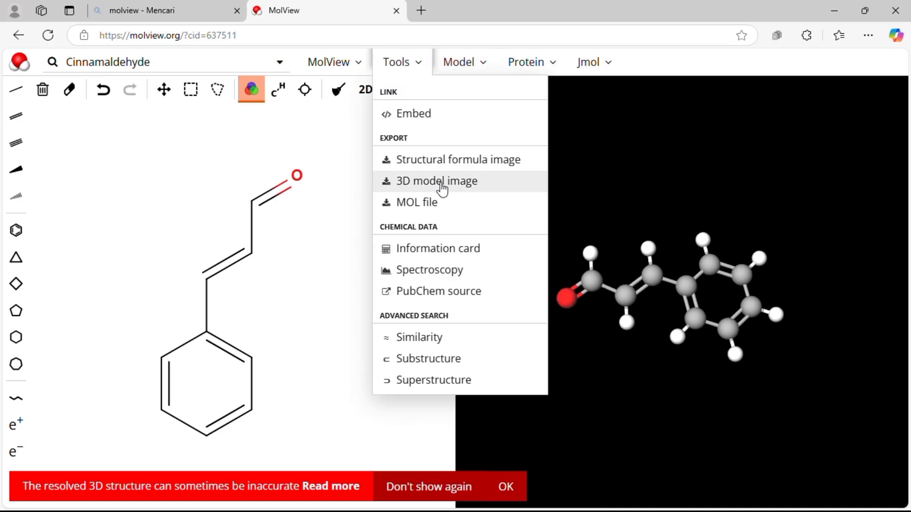
{"action": "left_click", "coordinate": [442, 188]}
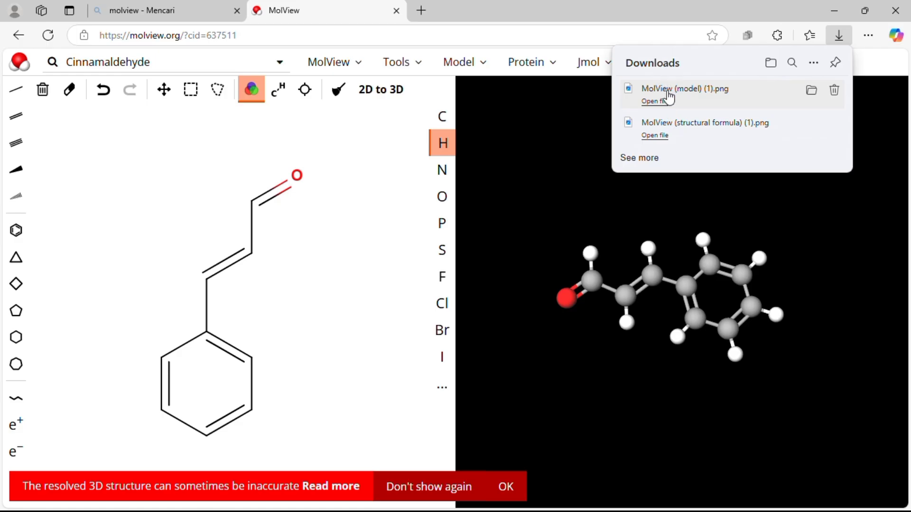
Step: View the downloaded 3D model image, and close the viewer and the browser's download list
{"action": "left_click", "coordinate": [670, 97]}
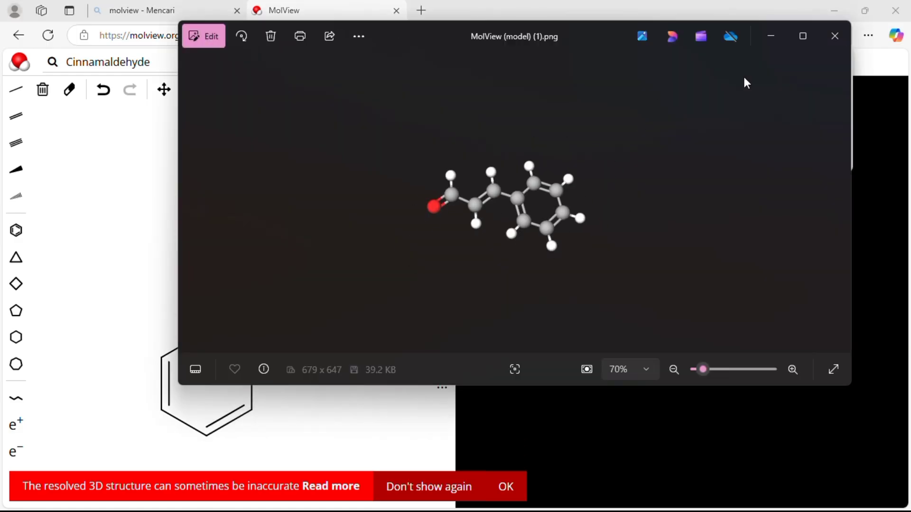
{"action": "left_click", "coordinate": [829, 40]}
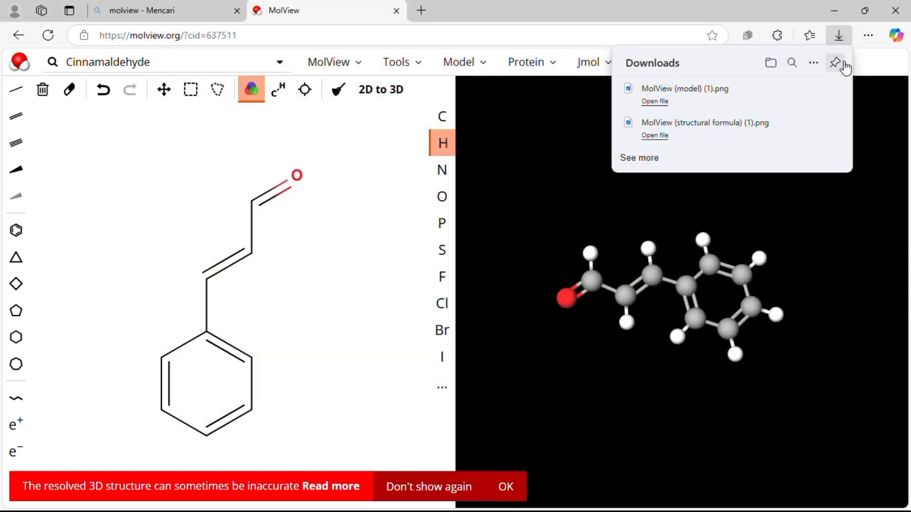
{"action": "left_click", "coordinate": [840, 38]}
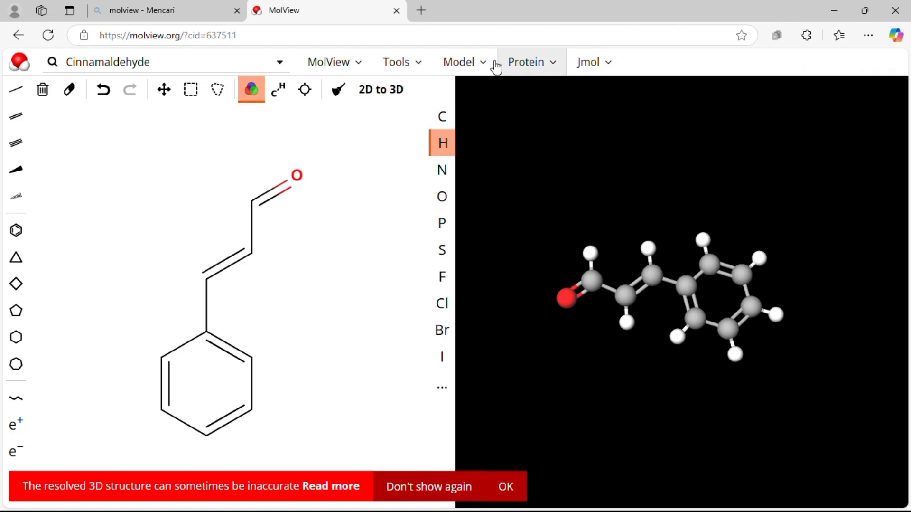
Step: Examine the formula, molecular weight and percent composition on cinnamaldehyde's information card, and return to the model view
{"action": "left_click", "coordinate": [495, 65]}
{"action": "left_click", "coordinate": [420, 74]}
{"action": "left_click", "coordinate": [421, 75]}
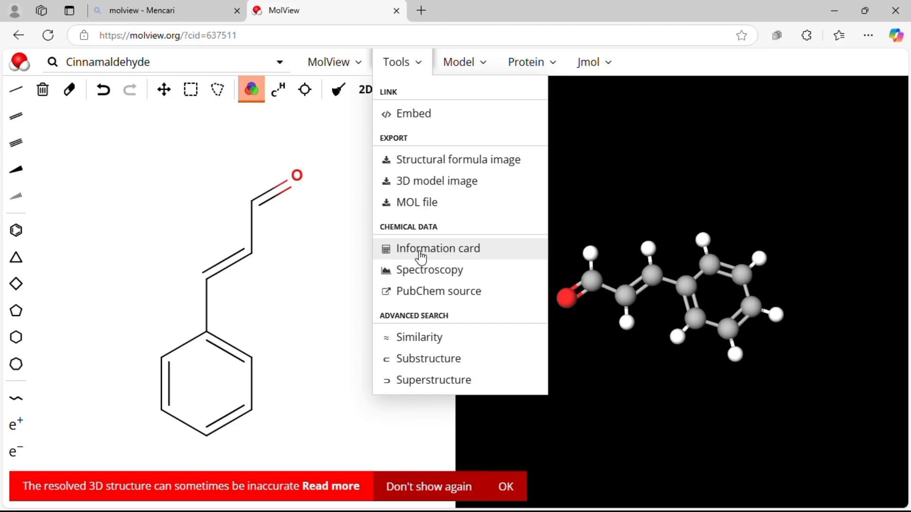
{"action": "left_click", "coordinate": [421, 257]}
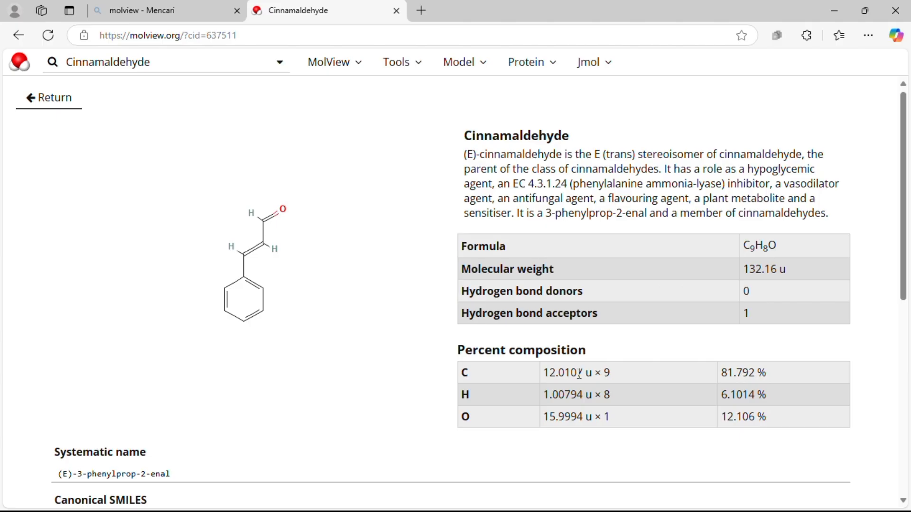
{"action": "scroll", "coordinate": [579, 373], "scroll_direction": "down", "scroll_amount": 1}
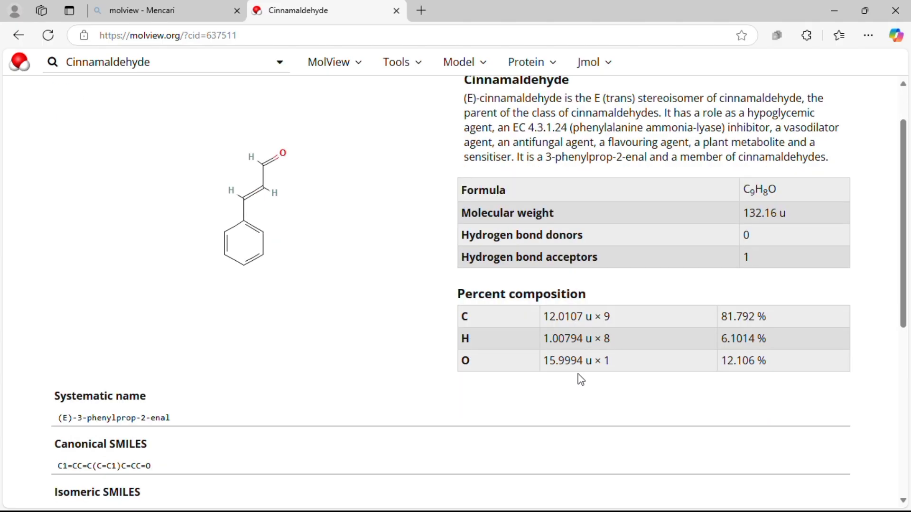
{"action": "scroll", "coordinate": [581, 379], "scroll_direction": "up", "scroll_amount": 1}
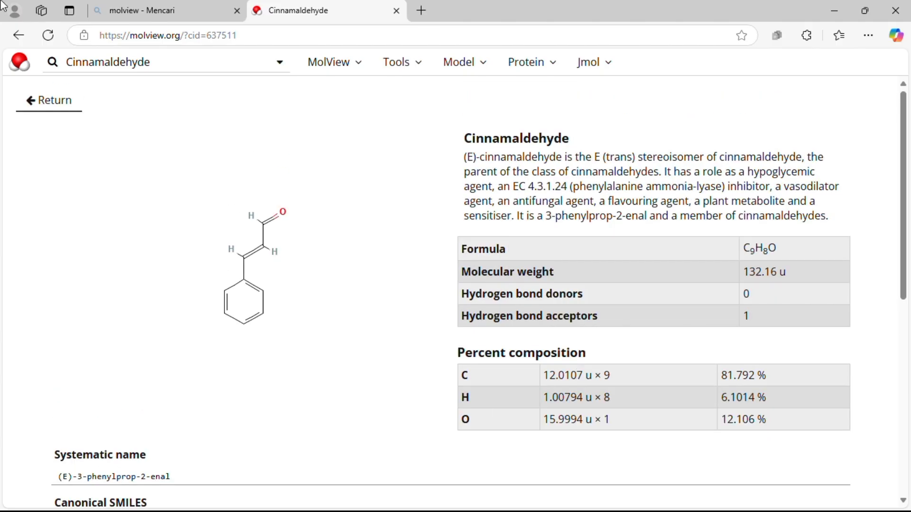
{"action": "left_click", "coordinate": [41, 112]}
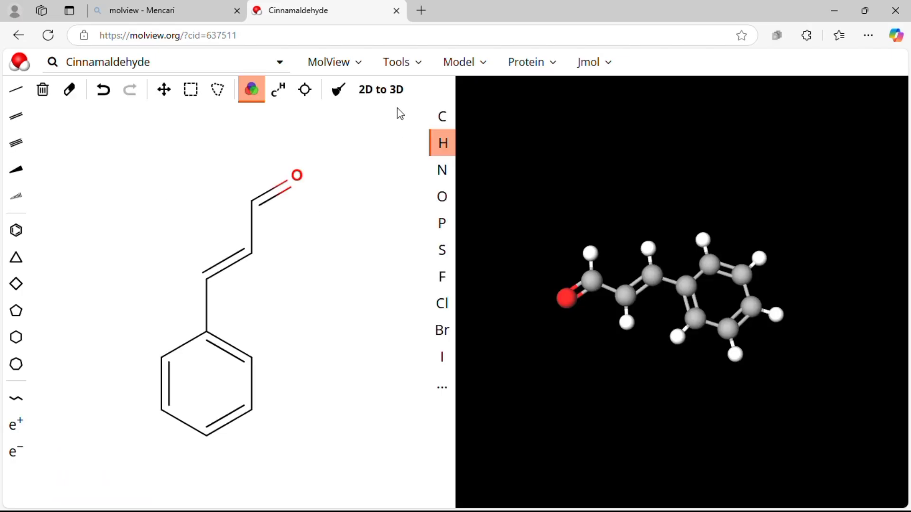
Step: Open the spectroscopy data for cinnamaldehyde and display its mass spectrum
{"action": "left_click", "coordinate": [429, 68]}
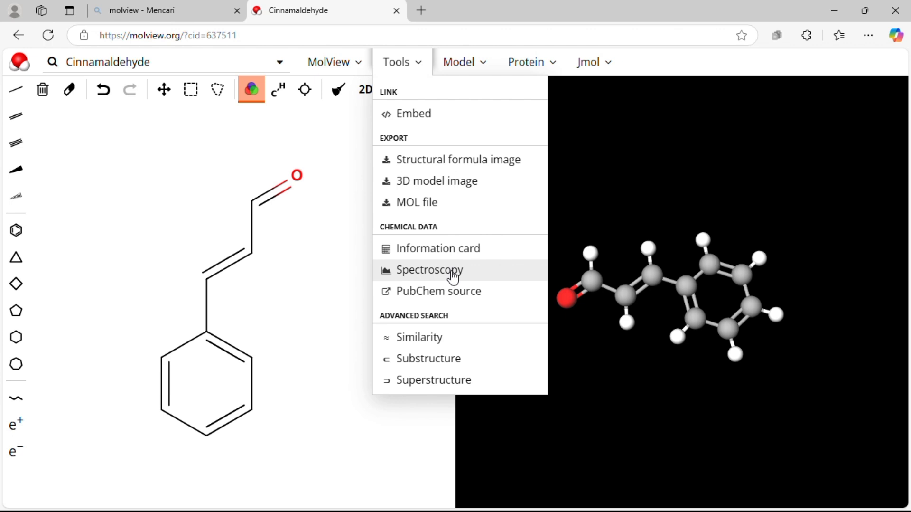
{"action": "left_click", "coordinate": [454, 276]}
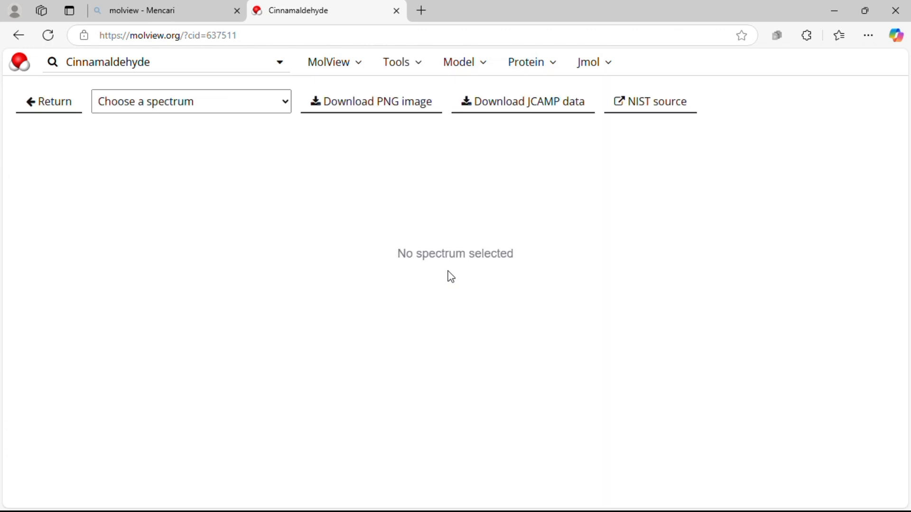
{"action": "left_click", "coordinate": [280, 102]}
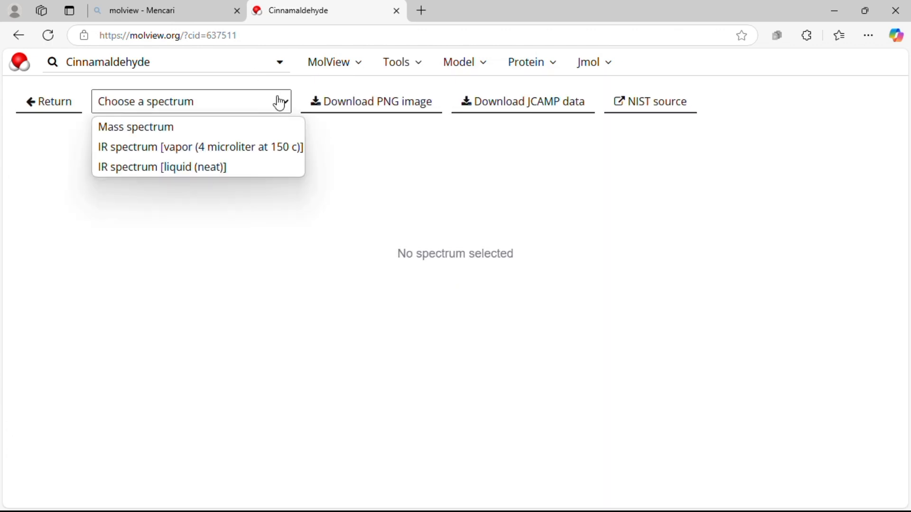
{"action": "left_click", "coordinate": [261, 125]}
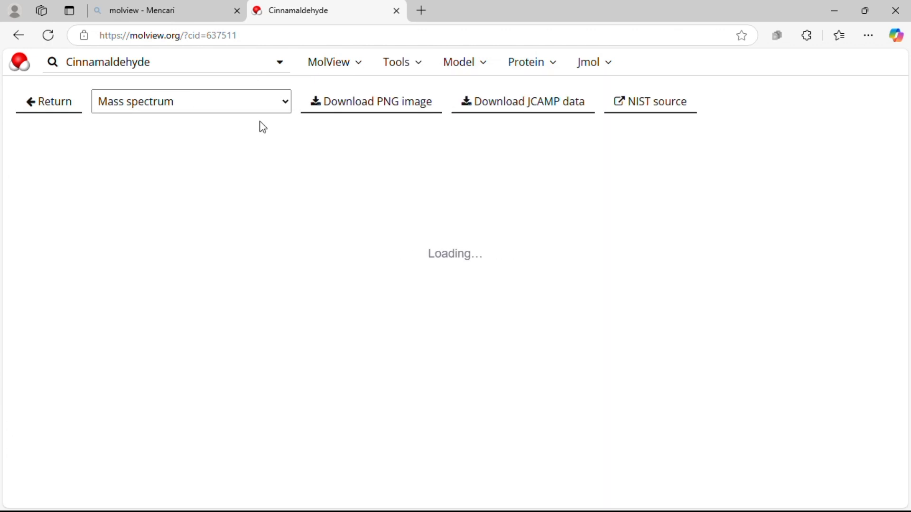
Step: Display cinnamaldehyde's vapor IR spectrum (4 microliter at 150 c), followed by its liquid (neat) IR spectrum
{"action": "left_click", "coordinate": [281, 106]}
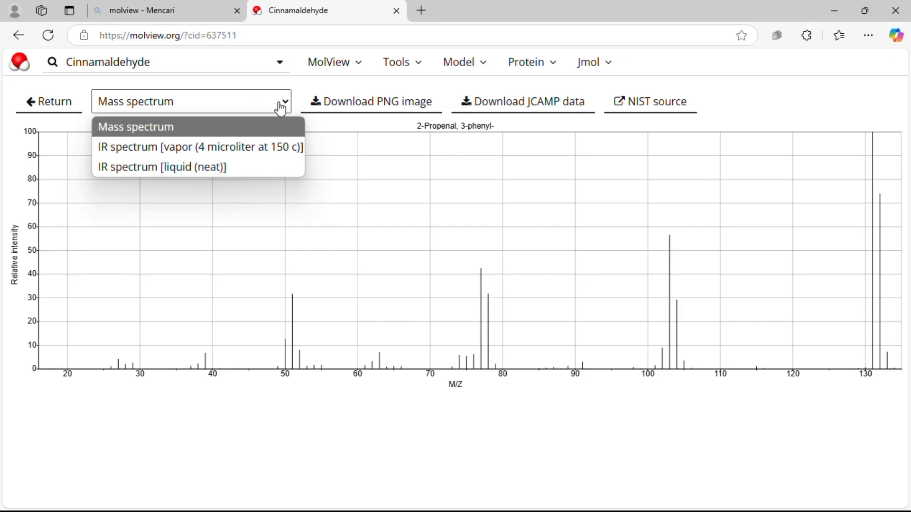
{"action": "left_click", "coordinate": [247, 149]}
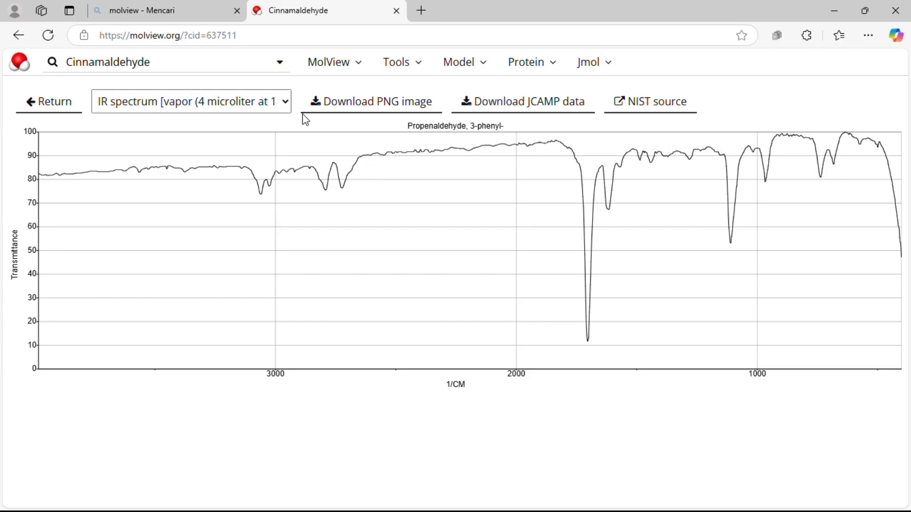
{"action": "left_click", "coordinate": [281, 107]}
{"action": "left_click", "coordinate": [222, 164]}
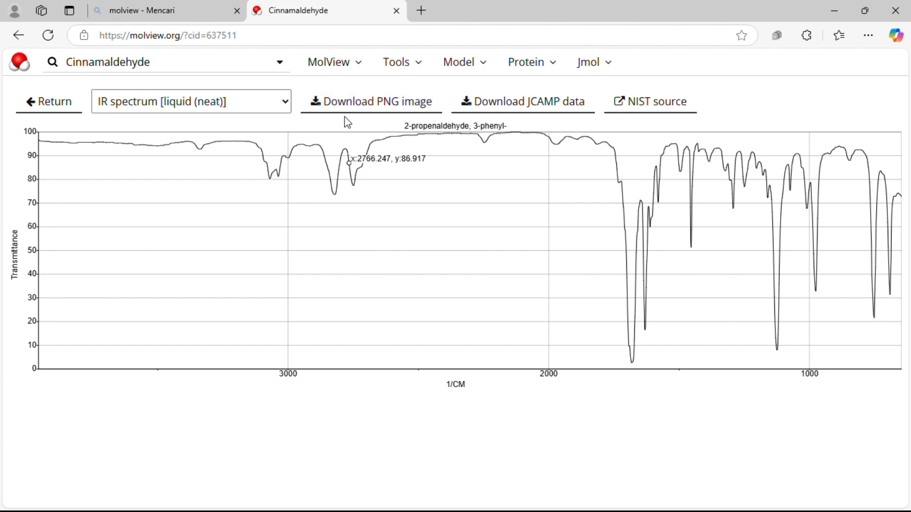
Step: Download the liquid (neat) IR spectrum as a PNG, view the image and close it, and return to the model view
{"action": "left_click", "coordinate": [386, 102]}
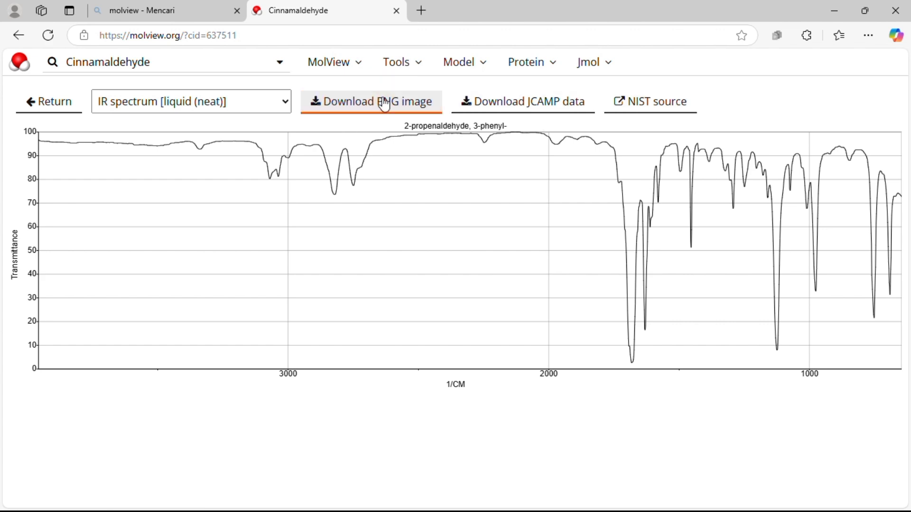
{"action": "left_click", "coordinate": [643, 98]}
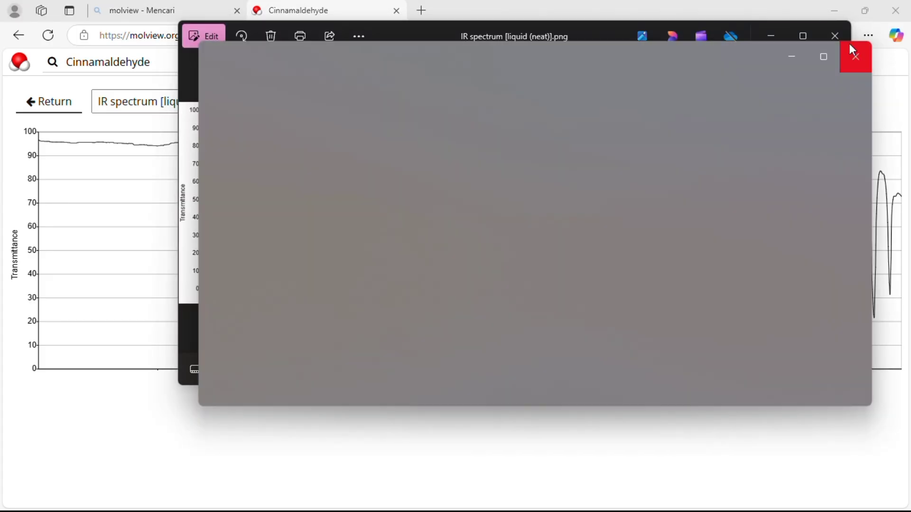
{"action": "left_click", "coordinate": [854, 55]}
{"action": "left_click", "coordinate": [855, 55]}
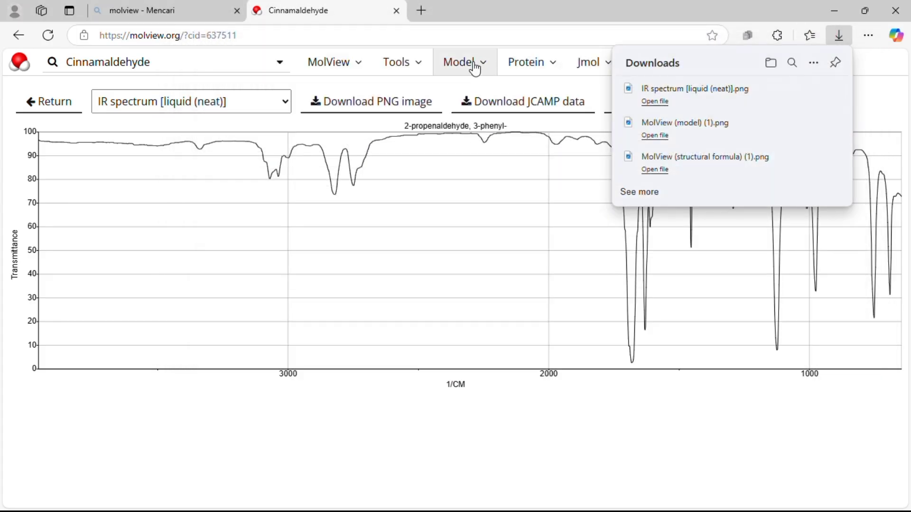
{"action": "left_click", "coordinate": [39, 114]}
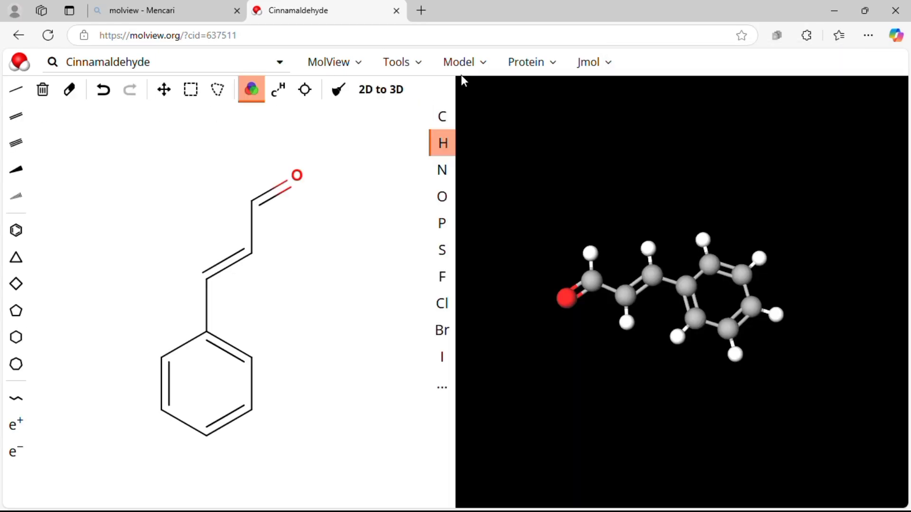
Step: Open cinnamaldehyde's PubChem source, look through the compound summary and structures sections, and return to MolView
{"action": "left_click", "coordinate": [407, 65]}
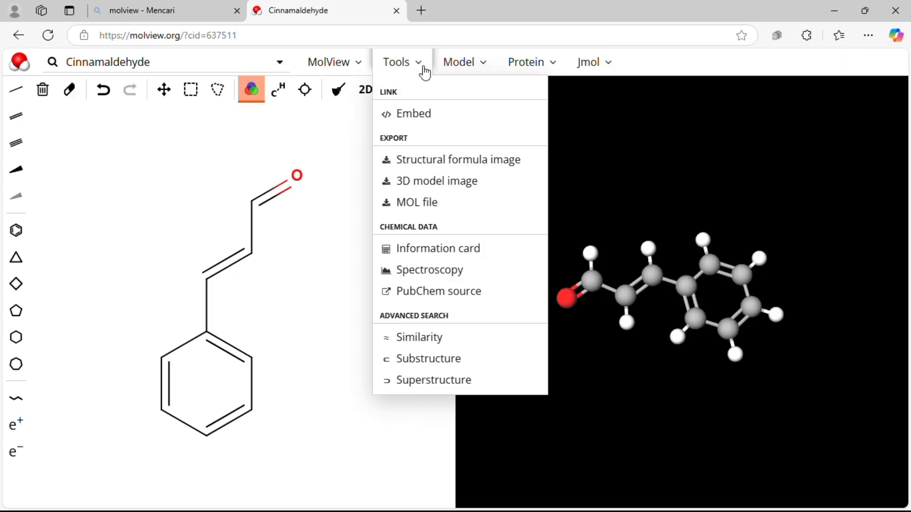
{"action": "left_click", "coordinate": [431, 297]}
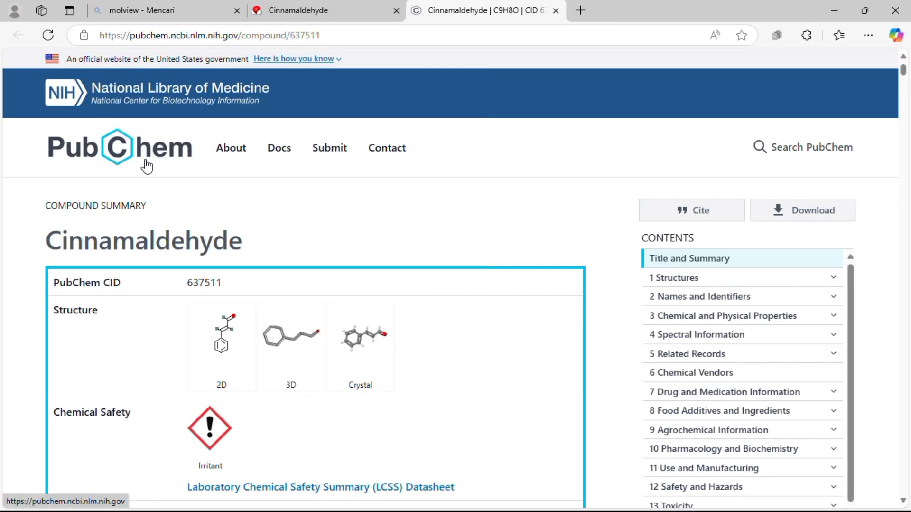
{"action": "scroll", "coordinate": [183, 235], "scroll_direction": "down", "scroll_amount": 3}
{"action": "scroll", "coordinate": [185, 241], "scroll_direction": "down", "scroll_amount": 12}
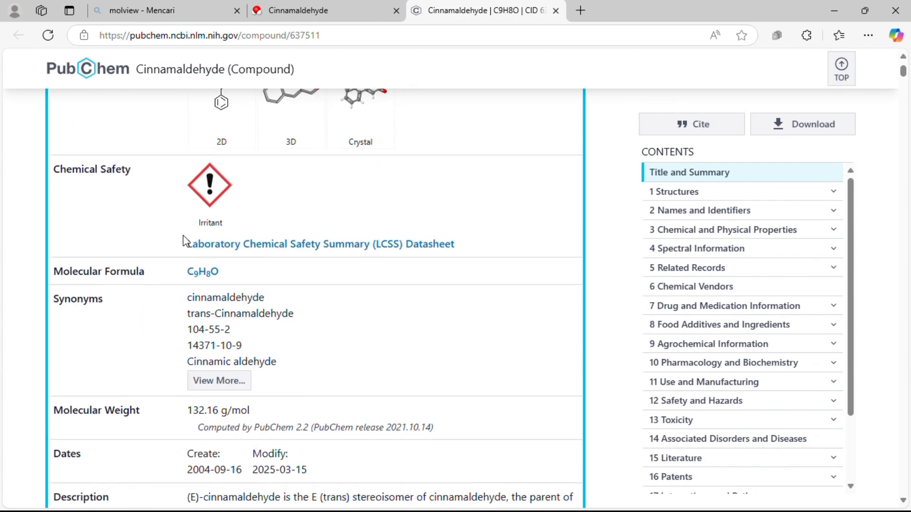
{"action": "scroll", "coordinate": [185, 241], "scroll_direction": "up", "scroll_amount": 4}
{"action": "scroll", "coordinate": [185, 241], "scroll_direction": "down", "scroll_amount": 15}
{"action": "scroll", "coordinate": [186, 242], "scroll_direction": "down", "scroll_amount": 13}
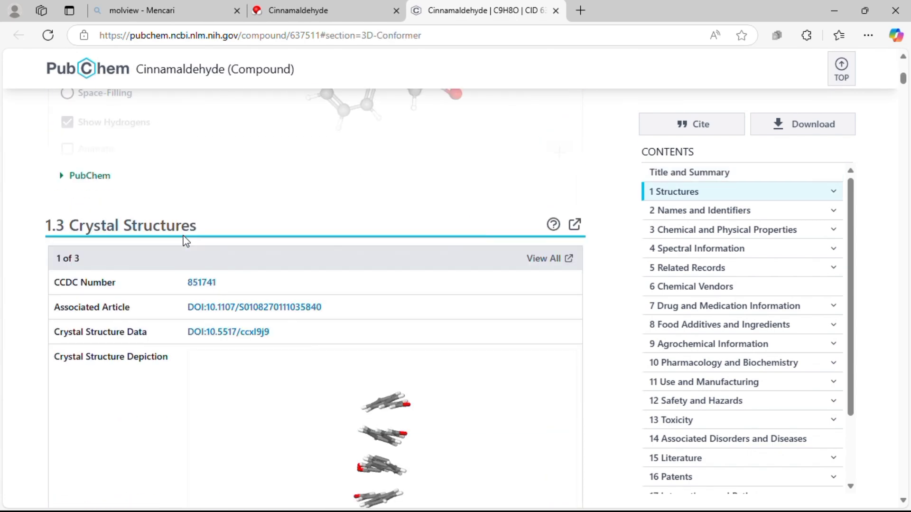
{"action": "scroll", "coordinate": [185, 242], "scroll_direction": "up", "scroll_amount": 20}
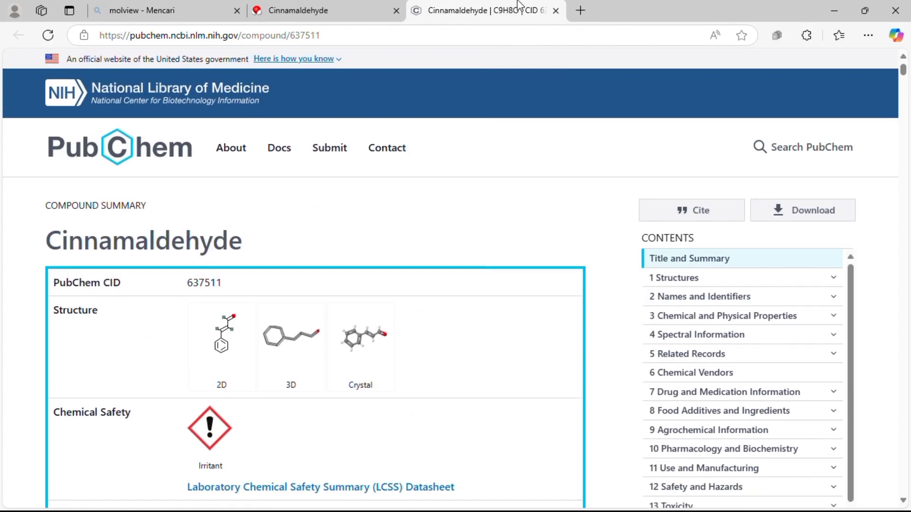
{"action": "left_click", "coordinate": [294, 10]}
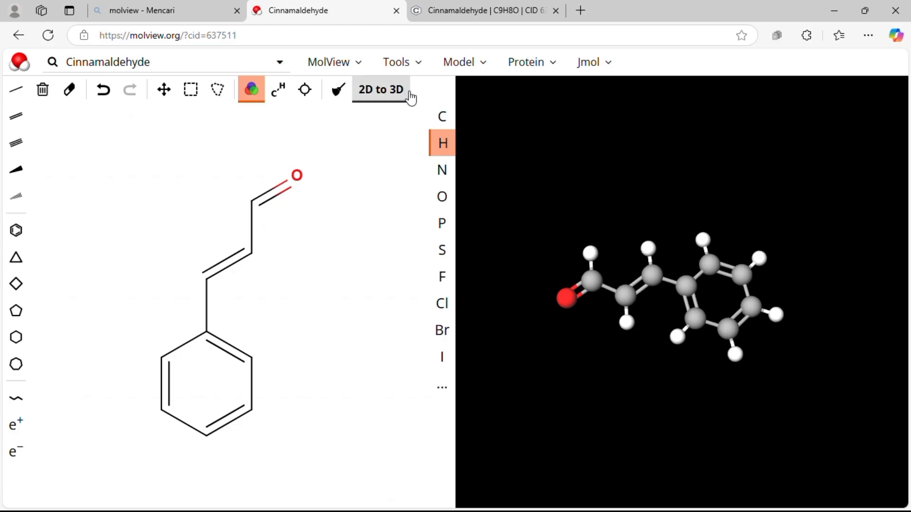
Step: Run a similarity search on cinnamaldehyde, look through the listed compounds, and return to the model view
{"action": "left_click", "coordinate": [418, 68]}
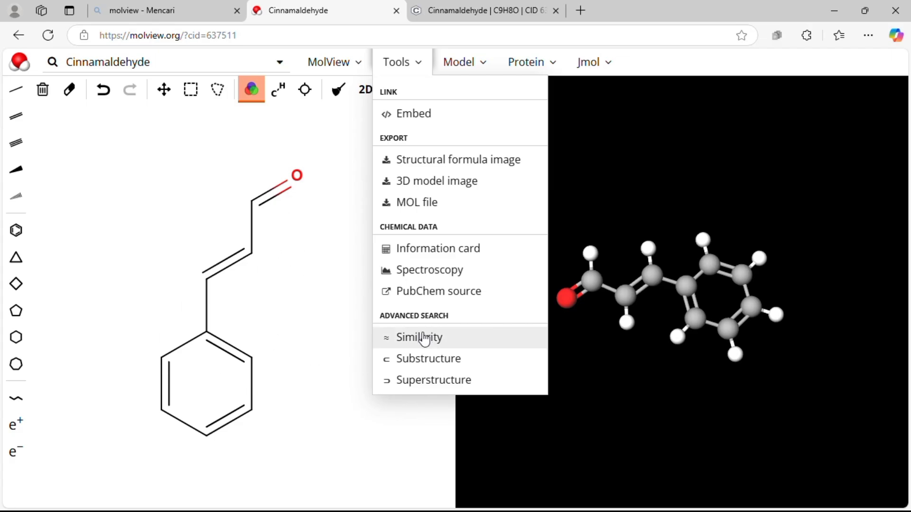
{"action": "left_click", "coordinate": [403, 338]}
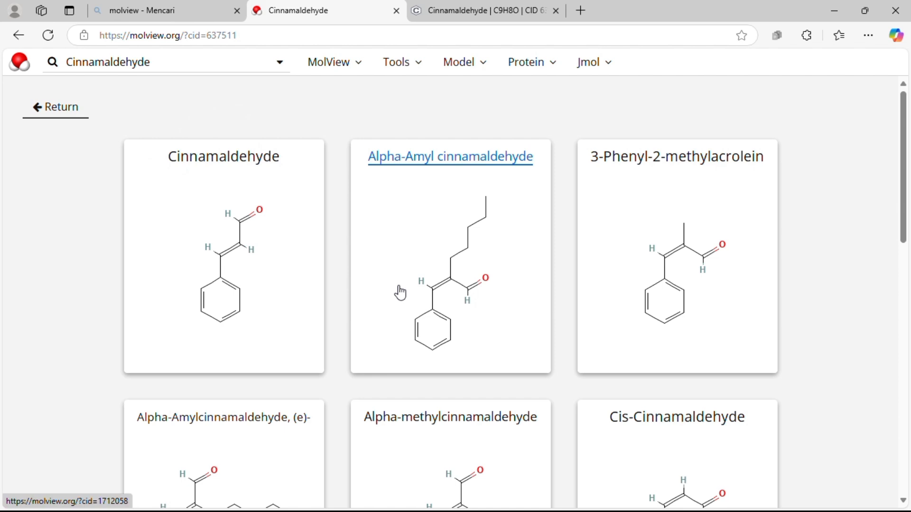
{"action": "scroll", "coordinate": [400, 292], "scroll_direction": "down", "scroll_amount": 1}
{"action": "scroll", "coordinate": [402, 292], "scroll_direction": "down", "scroll_amount": 1}
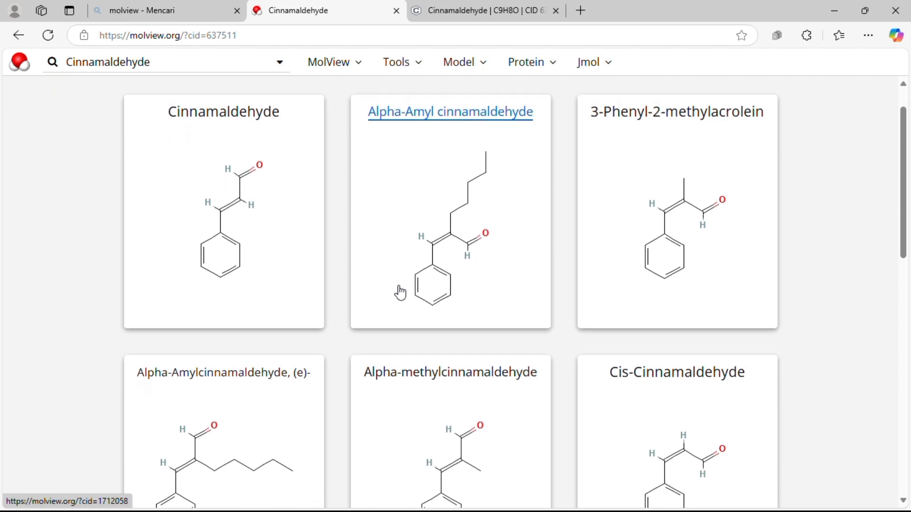
{"action": "scroll", "coordinate": [401, 293], "scroll_direction": "down", "scroll_amount": 1}
{"action": "scroll", "coordinate": [401, 293], "scroll_direction": "up", "scroll_amount": 1}
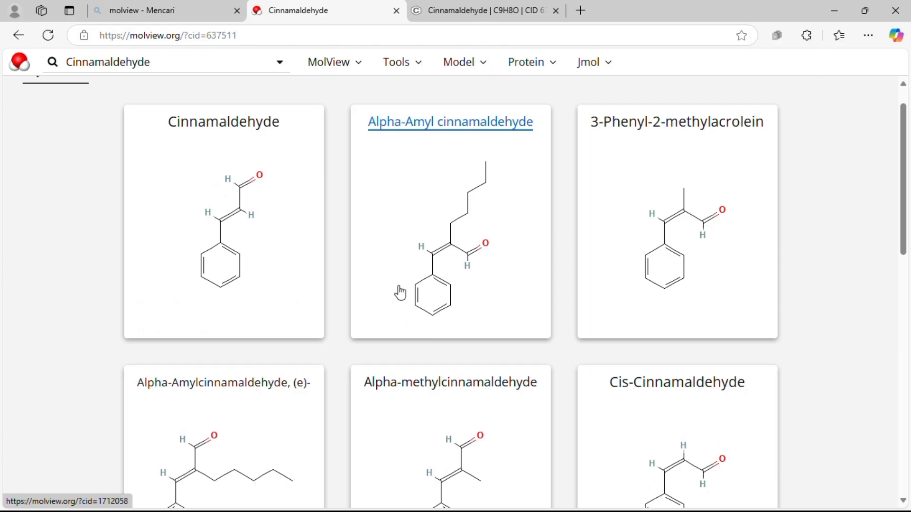
{"action": "scroll", "coordinate": [401, 293], "scroll_direction": "down", "scroll_amount": 12}
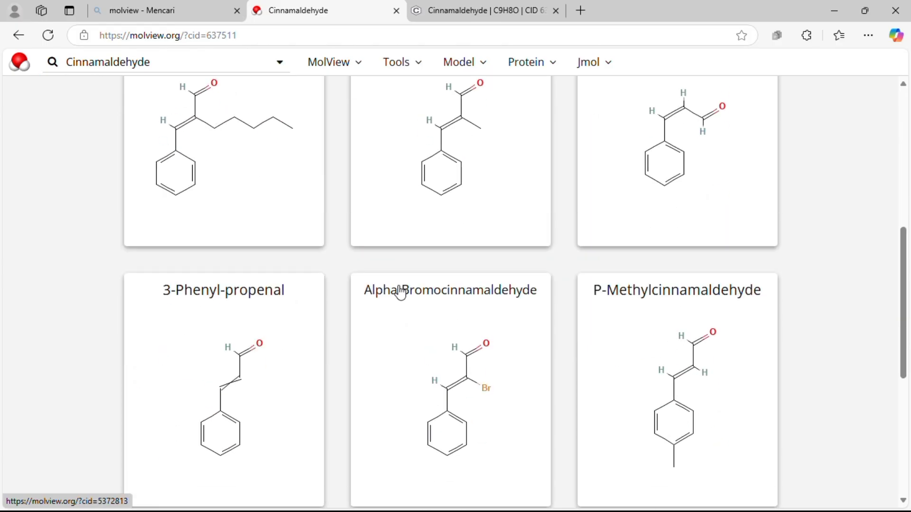
{"action": "scroll", "coordinate": [401, 292], "scroll_direction": "up", "scroll_amount": 12}
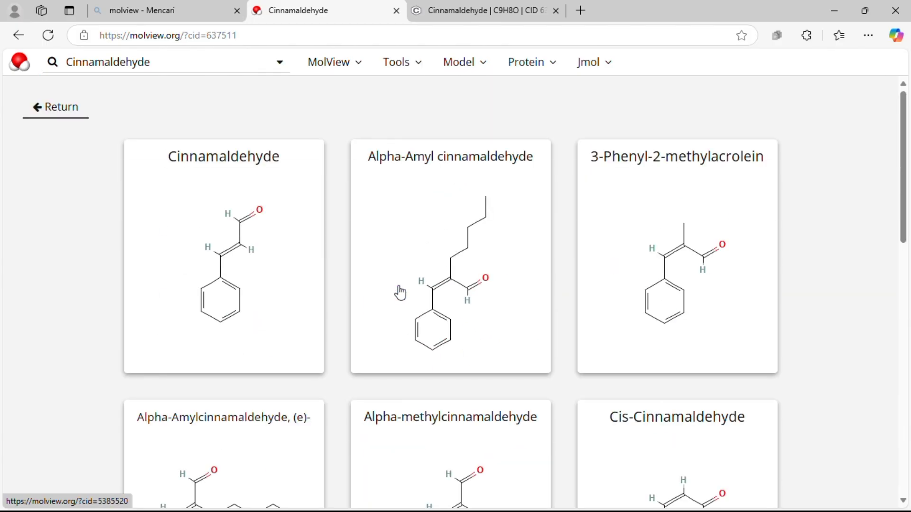
{"action": "left_click", "coordinate": [82, 117]}
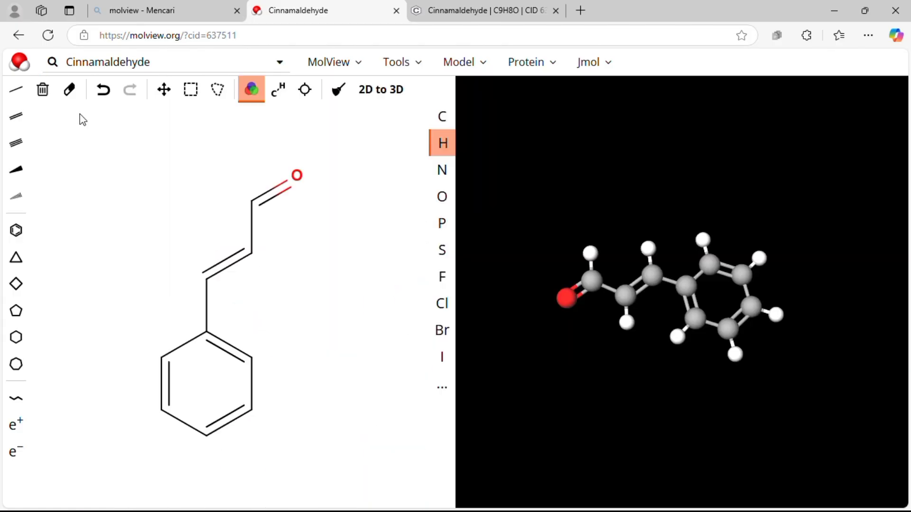
Step: Run a substructure search on cinnamaldehyde, look through the listed compounds, and return to the model view
{"action": "left_click", "coordinate": [484, 73]}
{"action": "left_click", "coordinate": [412, 66]}
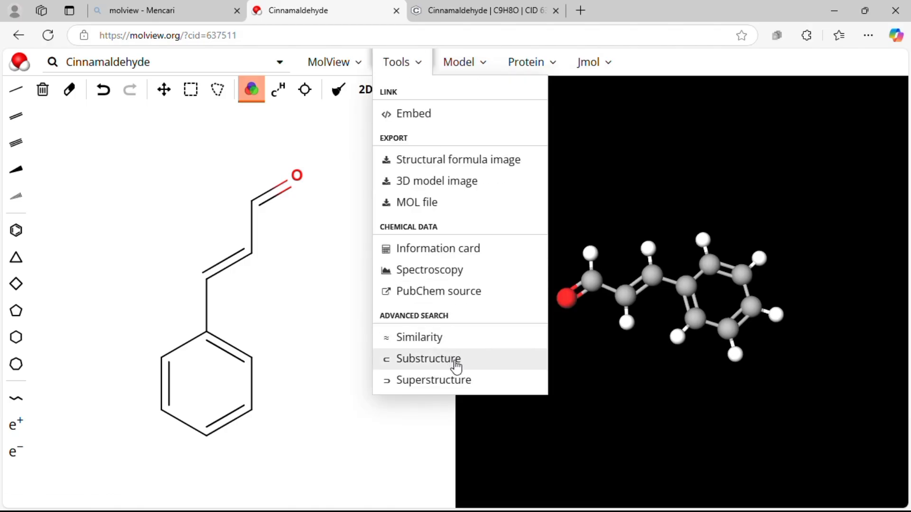
{"action": "left_click", "coordinate": [454, 360]}
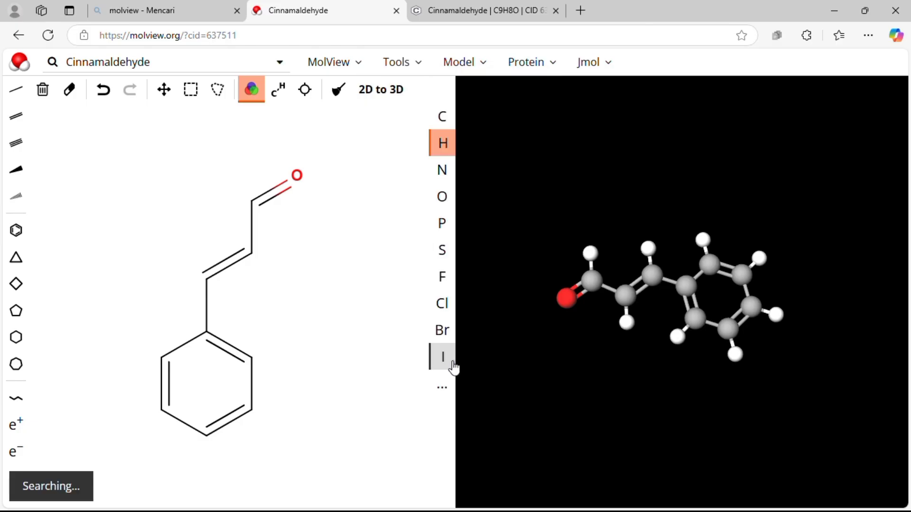
{"action": "left_click", "coordinate": [69, 241]}
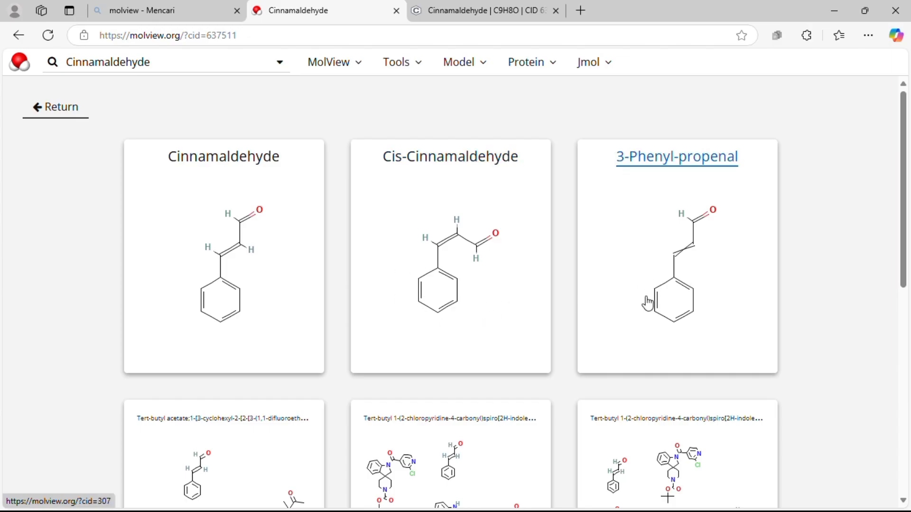
{"action": "scroll", "coordinate": [716, 291], "scroll_direction": "down", "scroll_amount": 10}
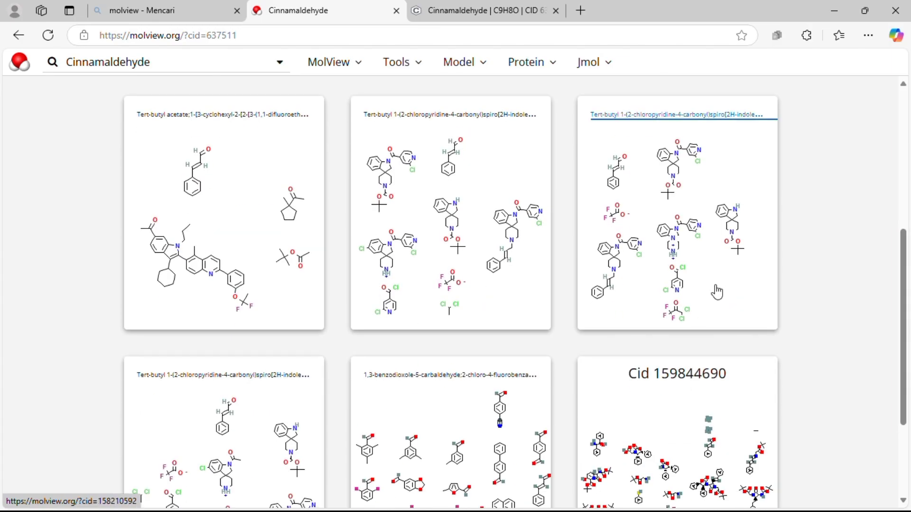
{"action": "scroll", "coordinate": [462, 330], "scroll_direction": "up", "scroll_amount": 10}
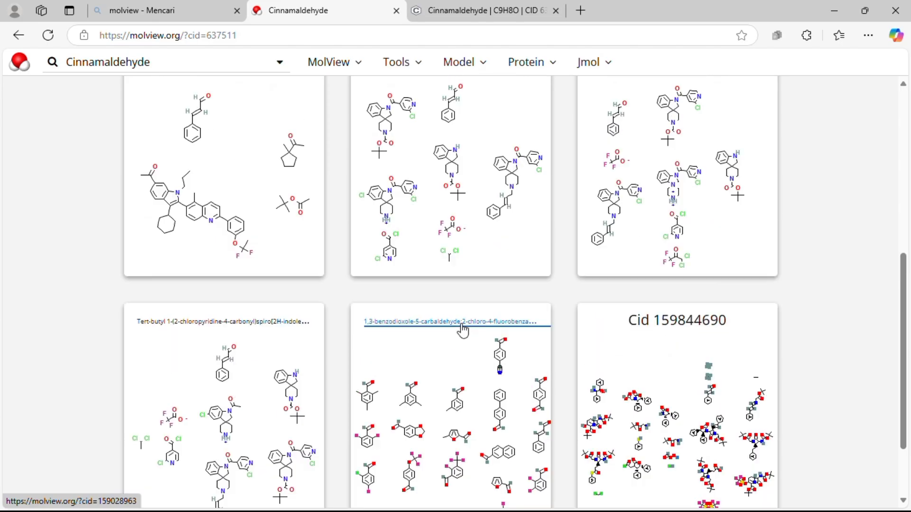
{"action": "left_click", "coordinate": [57, 109]}
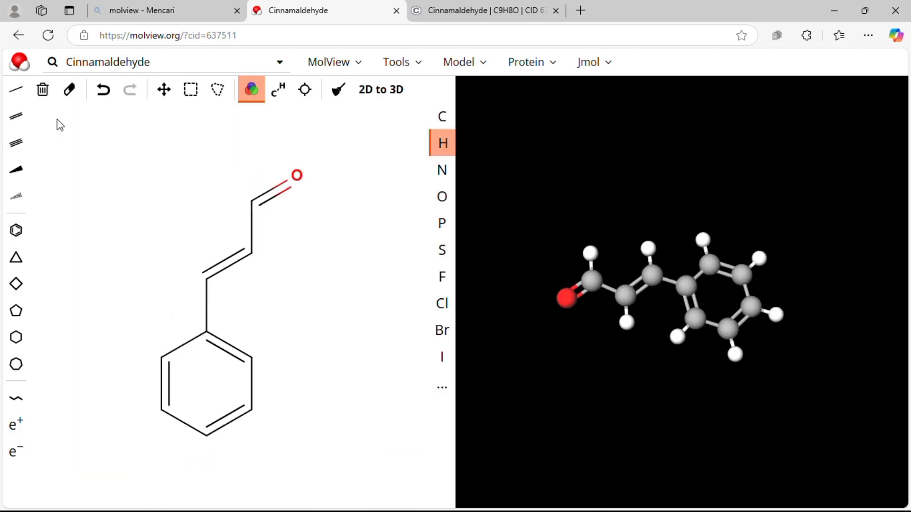
Step: Run a superstructure search on cinnamaldehyde, look through the listed compounds, and return to the model view
{"action": "left_click", "coordinate": [420, 63]}
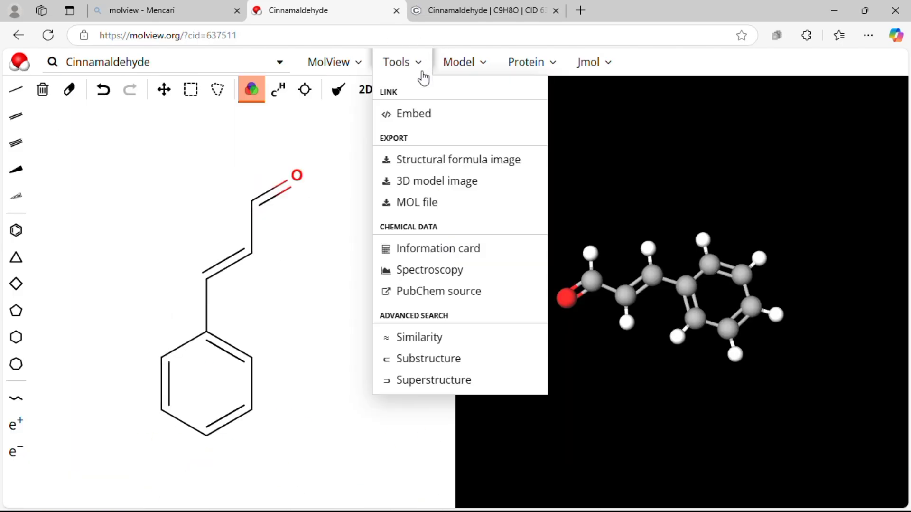
{"action": "left_click", "coordinate": [448, 386]}
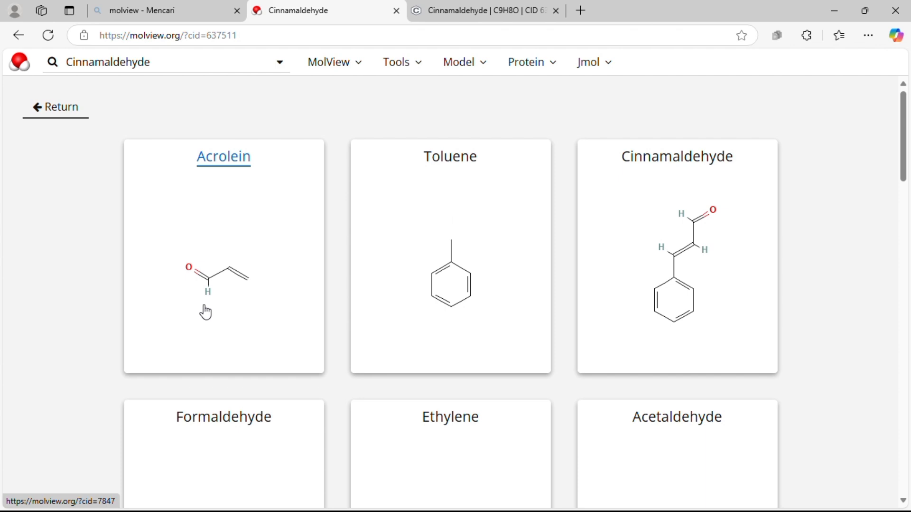
{"action": "scroll", "coordinate": [203, 311], "scroll_direction": "down", "scroll_amount": 7}
{"action": "scroll", "coordinate": [207, 311], "scroll_direction": "down", "scroll_amount": 4}
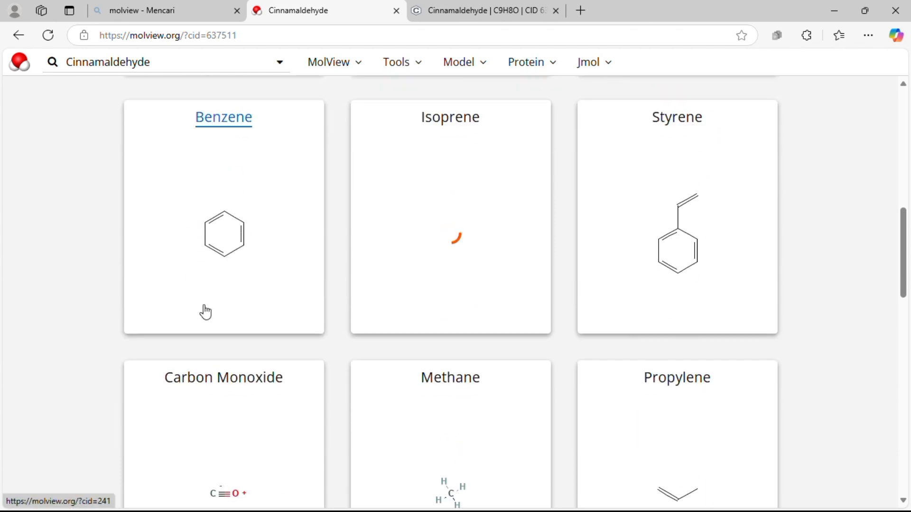
{"action": "scroll", "coordinate": [206, 312], "scroll_direction": "up", "scroll_amount": 1}
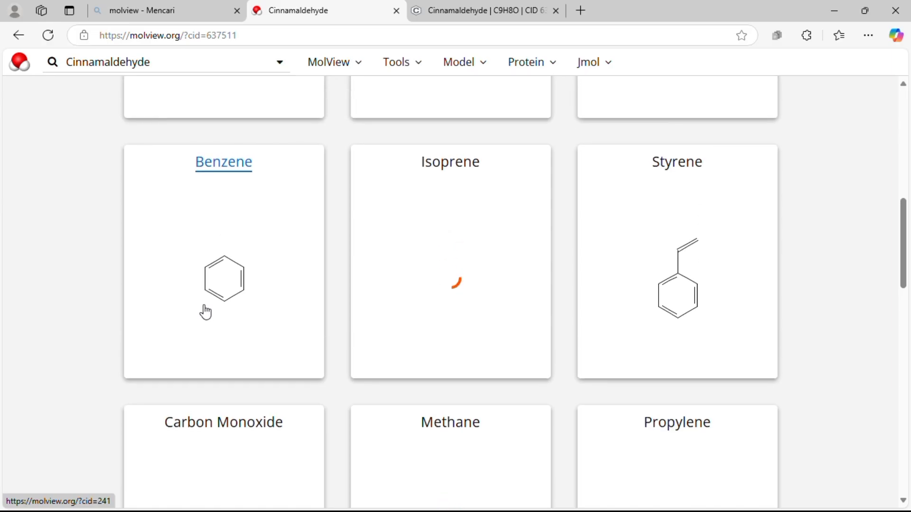
{"action": "scroll", "coordinate": [112, 144], "scroll_direction": "up", "scroll_amount": 11}
{"action": "left_click", "coordinate": [61, 108]}
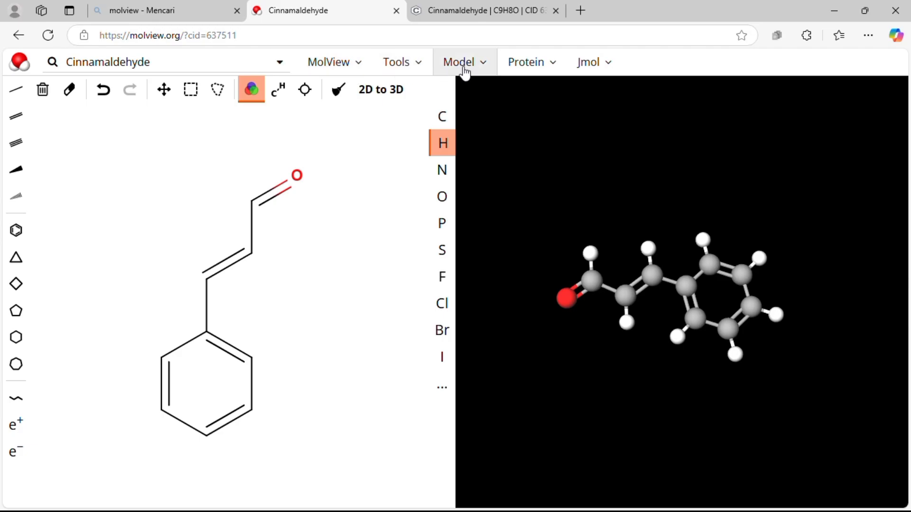
Step: Set the cinnamaldehyde 3D model's representation to Ball and Stick
{"action": "left_click", "coordinate": [425, 65]}
{"action": "left_click", "coordinate": [475, 62]}
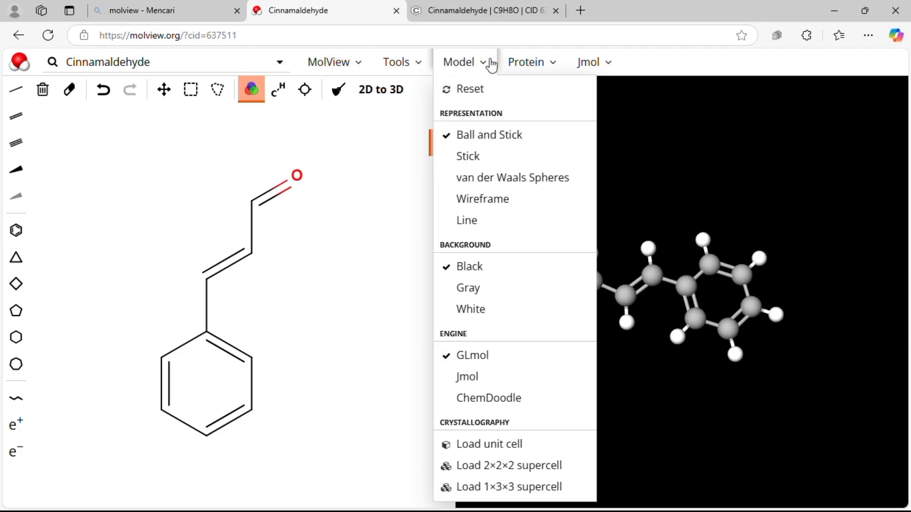
{"action": "left_click", "coordinate": [492, 64]}
{"action": "left_click", "coordinate": [492, 64]}
{"action": "left_click", "coordinate": [490, 137]}
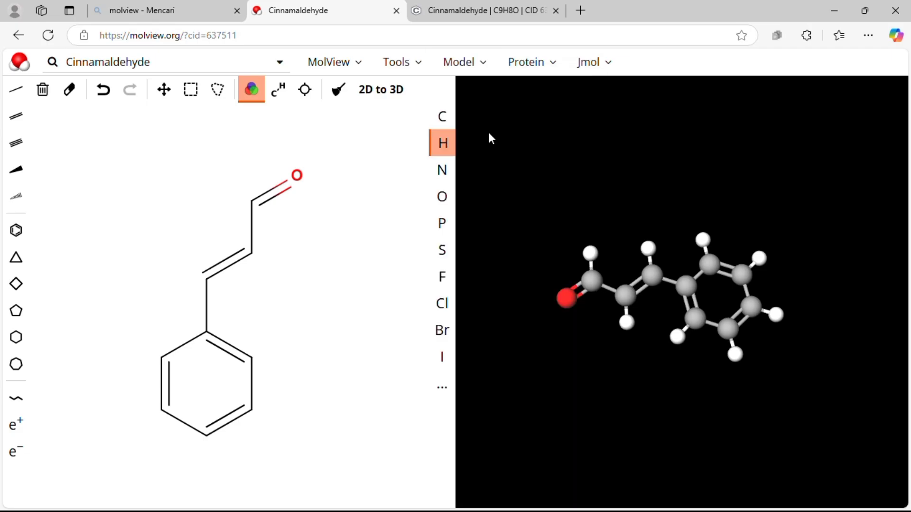
Step: Set the cinnamaldehyde 3D model's representation to Stick and inspect the model from different angles
{"action": "left_click_drag", "start_coordinate": [617, 283], "coordinate": [836, 250]}
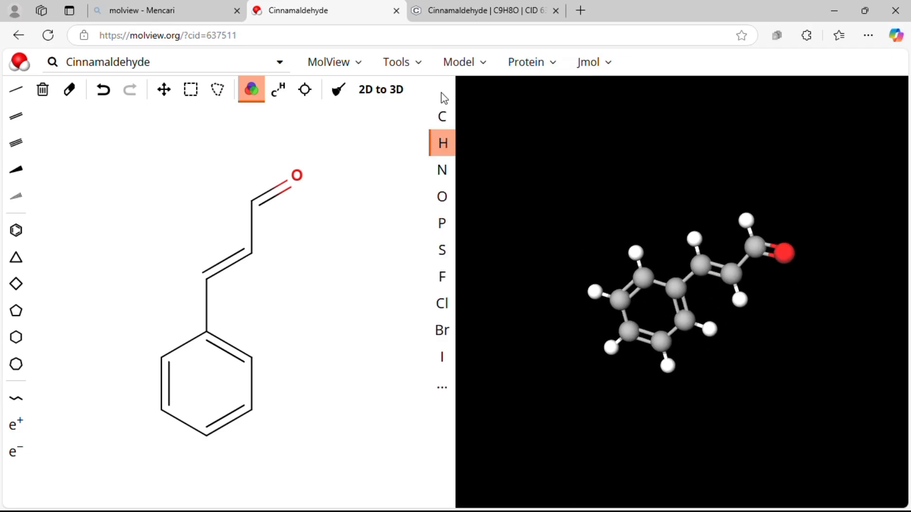
{"action": "left_click", "coordinate": [495, 65]}
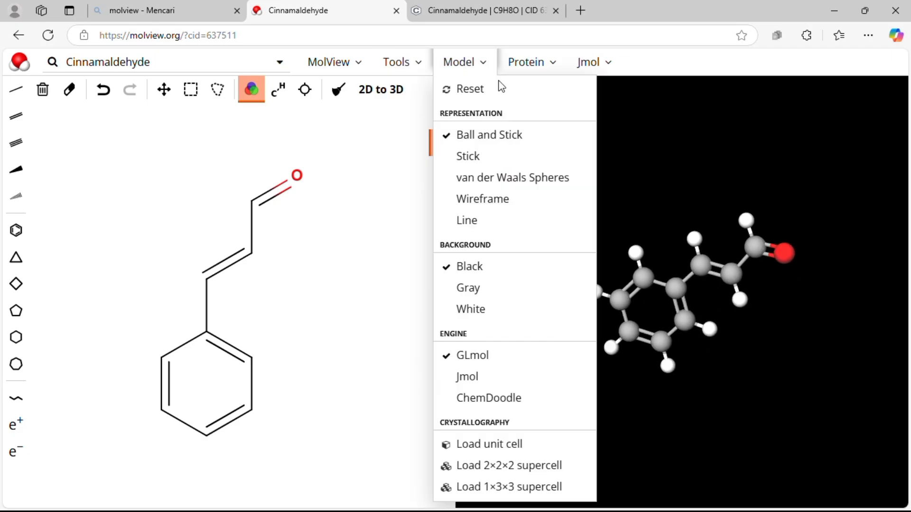
{"action": "left_click", "coordinate": [499, 164]}
{"action": "left_click_drag", "start_coordinate": [664, 307], "coordinate": [784, 225]}
{"action": "left_click_drag", "start_coordinate": [614, 318], "coordinate": [529, 321]}
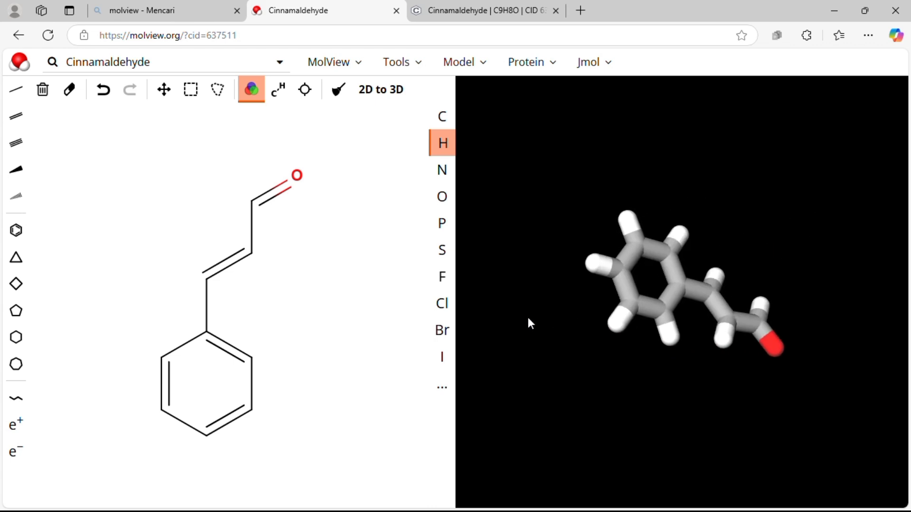
Step: Set the cinnamaldehyde 3D model's representation to van der Waals Spheres and inspect it from another angle
{"action": "left_click", "coordinate": [480, 62]}
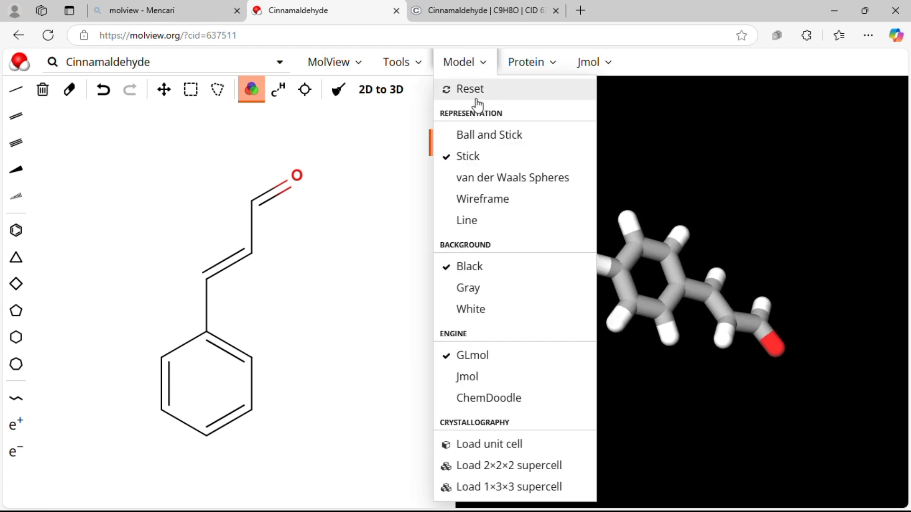
{"action": "left_click", "coordinate": [479, 185]}
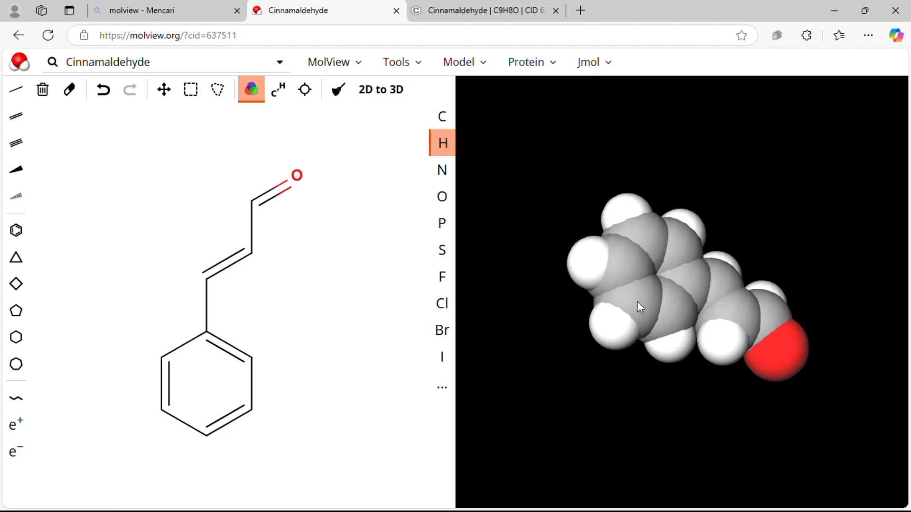
{"action": "left_click_drag", "start_coordinate": [641, 306], "coordinate": [803, 240]}
Step: Set the cinnamaldehyde 3D model's representation to Wireframe and inspect it from another angle
{"action": "left_click", "coordinate": [481, 62]}
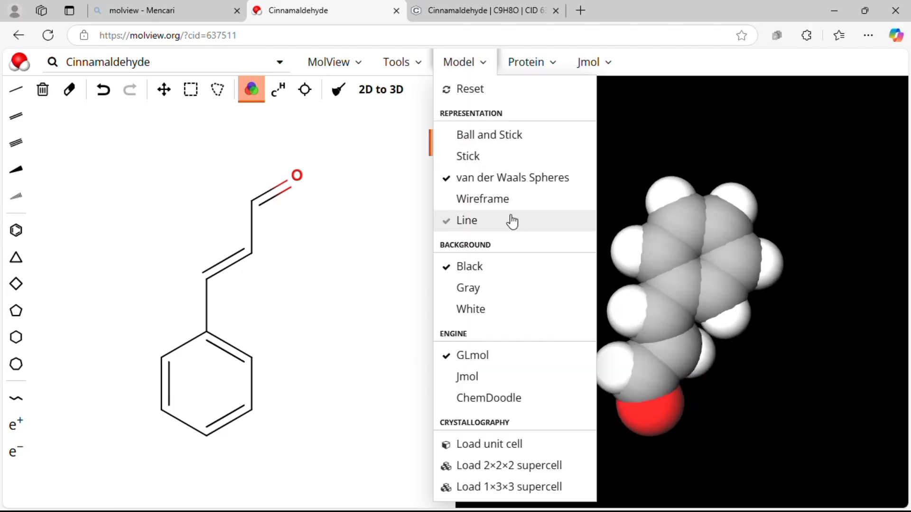
{"action": "left_click", "coordinate": [507, 201]}
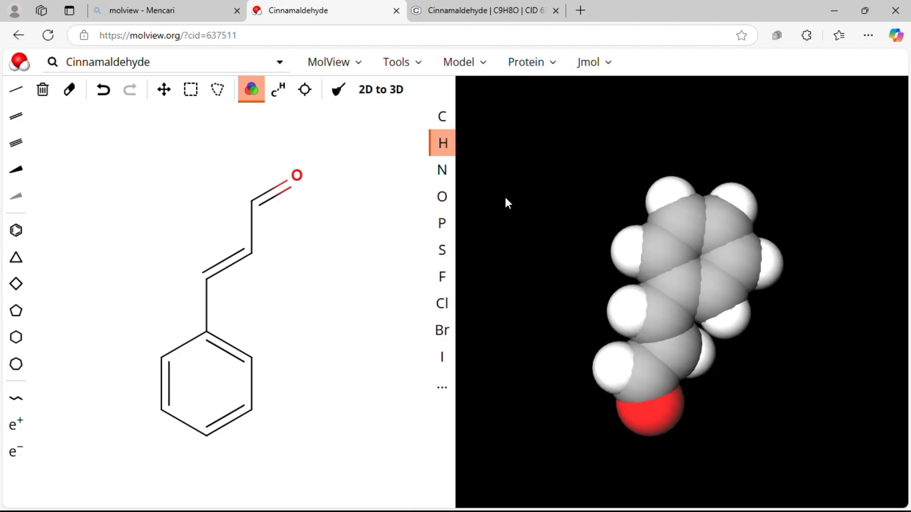
{"action": "left_click_drag", "start_coordinate": [627, 314], "coordinate": [650, 264]}
Step: Set the cinnamaldehyde 3D model's representation to Line and inspect it from another angle
{"action": "left_click", "coordinate": [491, 68]}
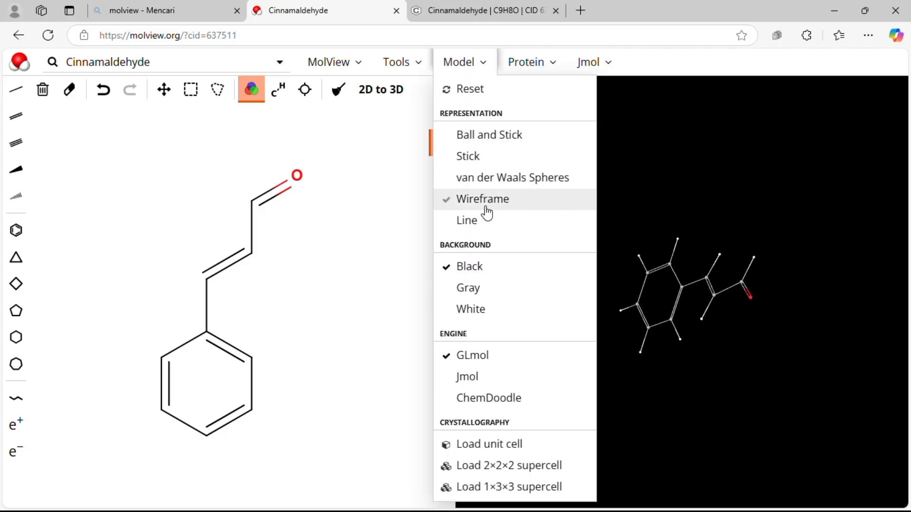
{"action": "left_click", "coordinate": [482, 217]}
{"action": "left_click_drag", "start_coordinate": [670, 324], "coordinate": [693, 148]}
Step: Return the cinnamaldehyde 3D model's representation to Ball and Stick
{"action": "left_click", "coordinate": [484, 70]}
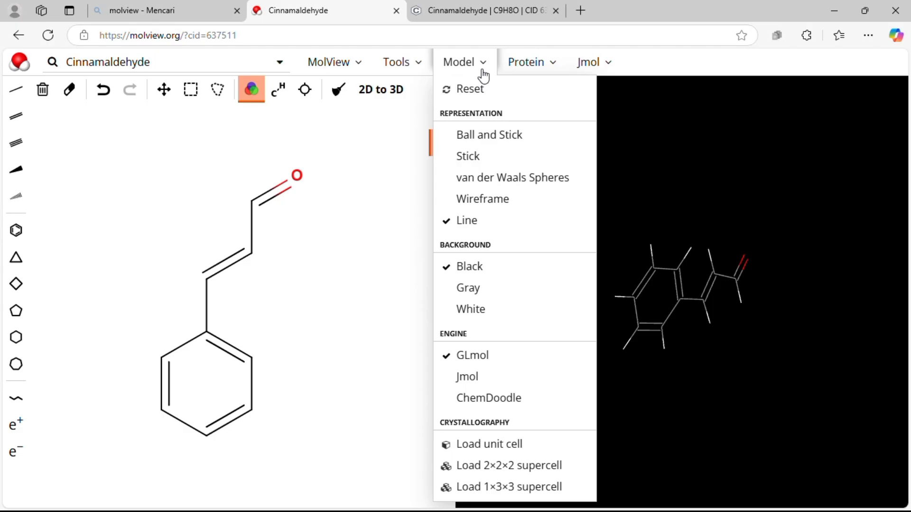
{"action": "left_click", "coordinate": [462, 140]}
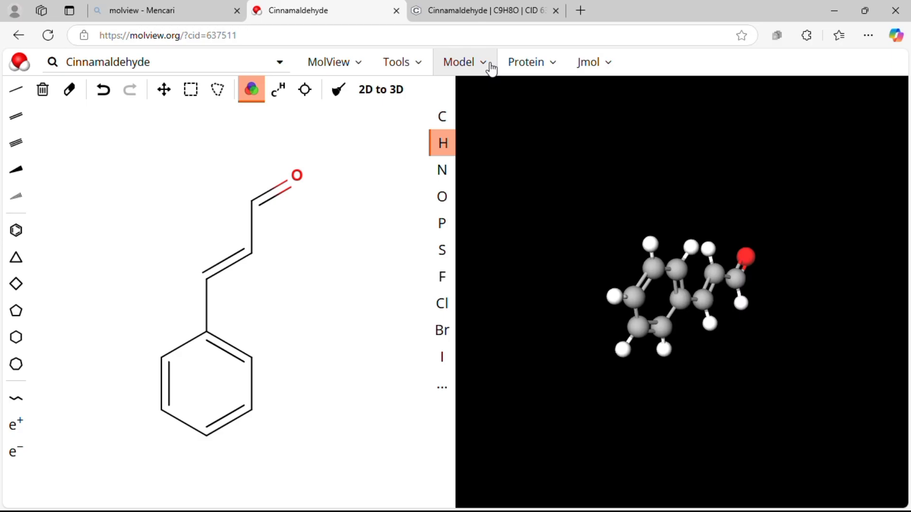
{"action": "left_click", "coordinate": [491, 69]}
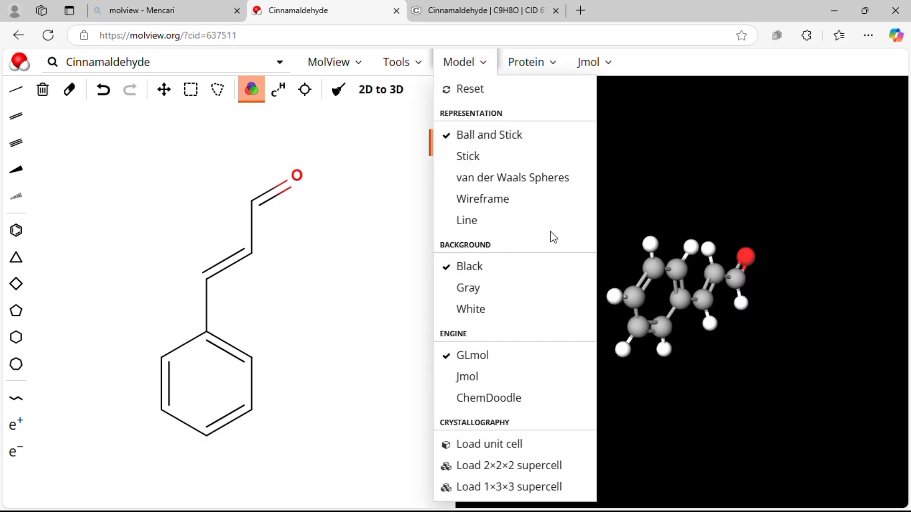
{"action": "left_click", "coordinate": [682, 177]}
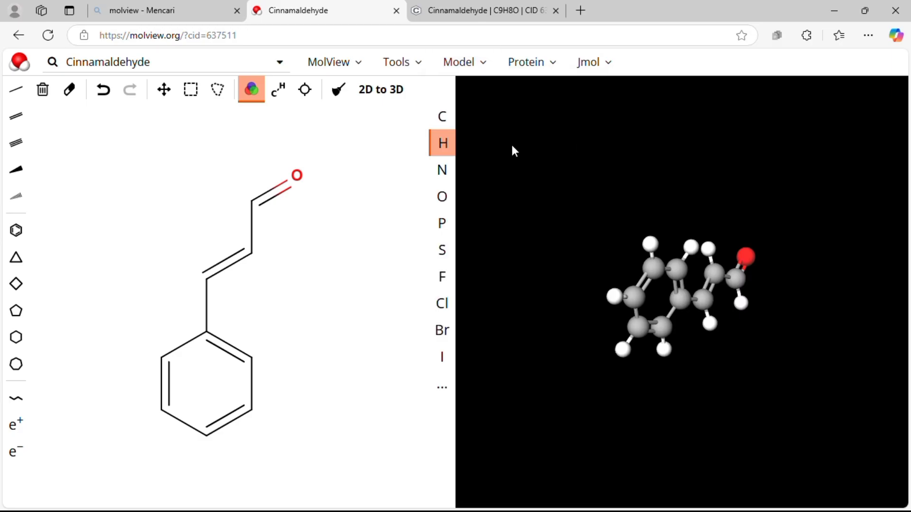
Step: Try the gray and white backgrounds behind the cinnamaldehyde 3D model and restore the black background
{"action": "left_click", "coordinate": [481, 69]}
{"action": "left_click", "coordinate": [467, 297]}
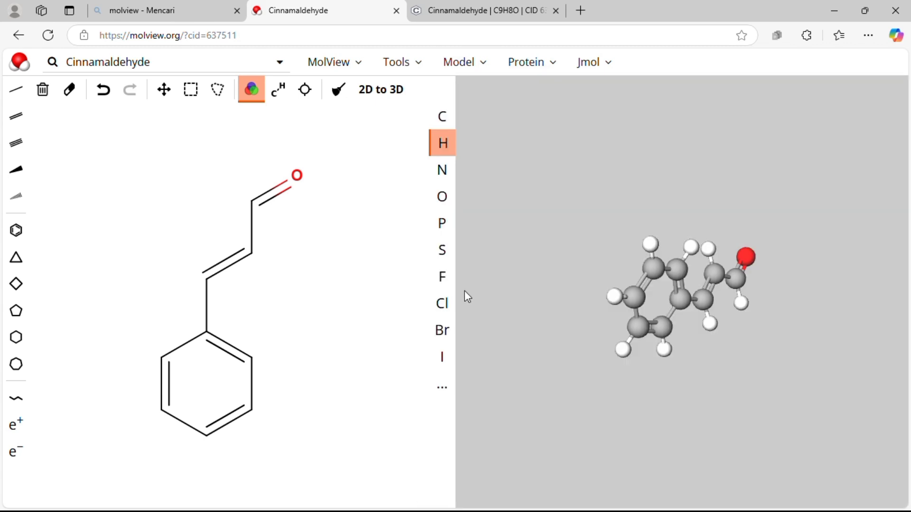
{"action": "left_click", "coordinate": [476, 65]}
{"action": "left_click", "coordinate": [484, 307]}
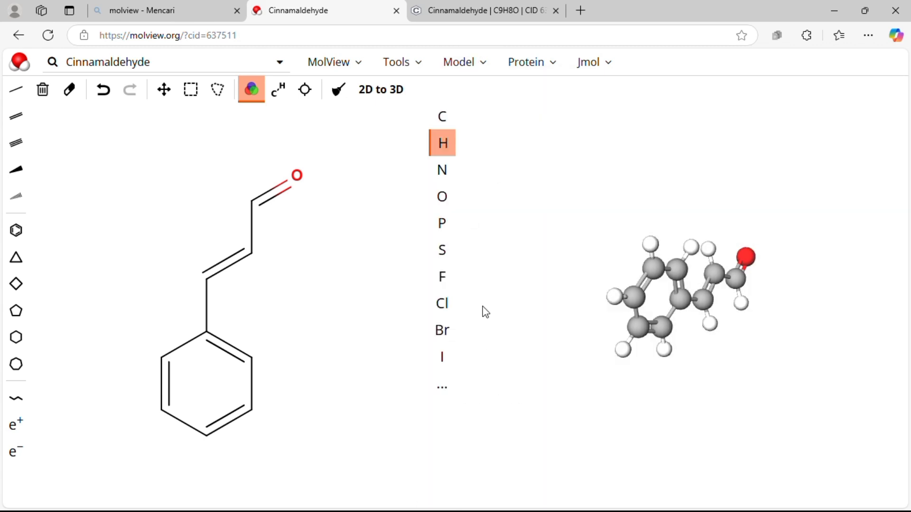
{"action": "left_click", "coordinate": [483, 66]}
{"action": "left_click", "coordinate": [472, 270]}
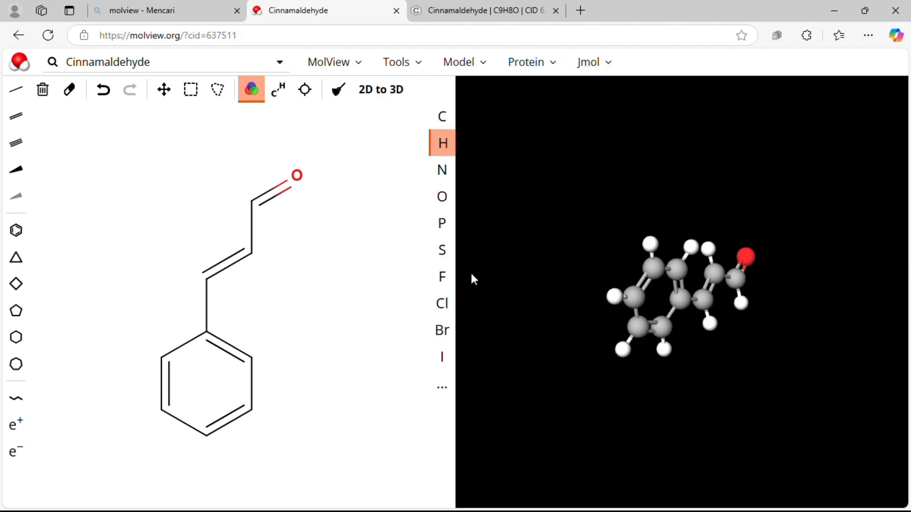
Step: Choose GLmol as the 3D rendering engine and inspect the cinnamaldehyde model from another angle
{"action": "left_click", "coordinate": [489, 65]}
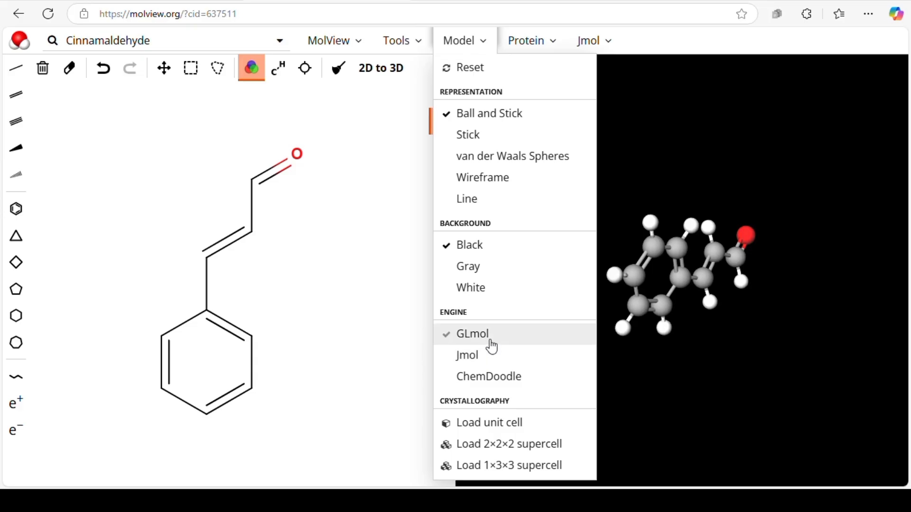
{"action": "left_click", "coordinate": [489, 341]}
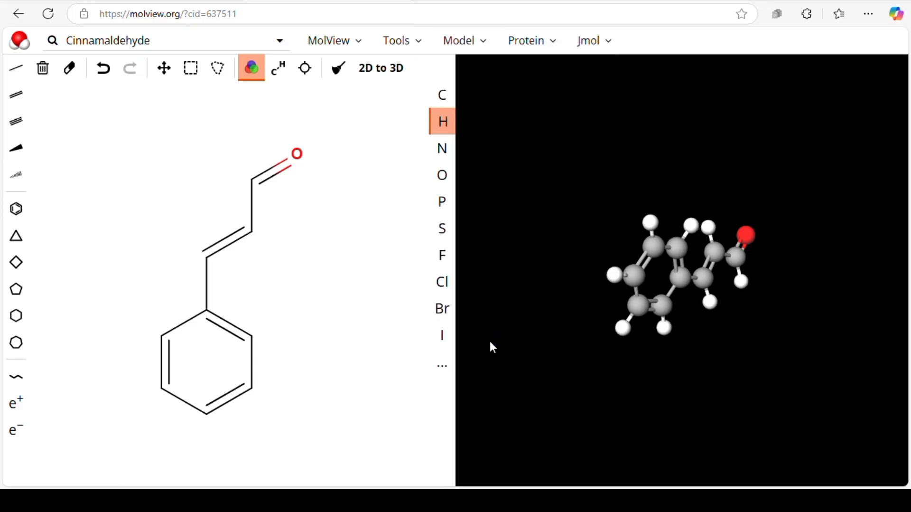
{"action": "left_click_drag", "start_coordinate": [591, 347], "coordinate": [593, 247]}
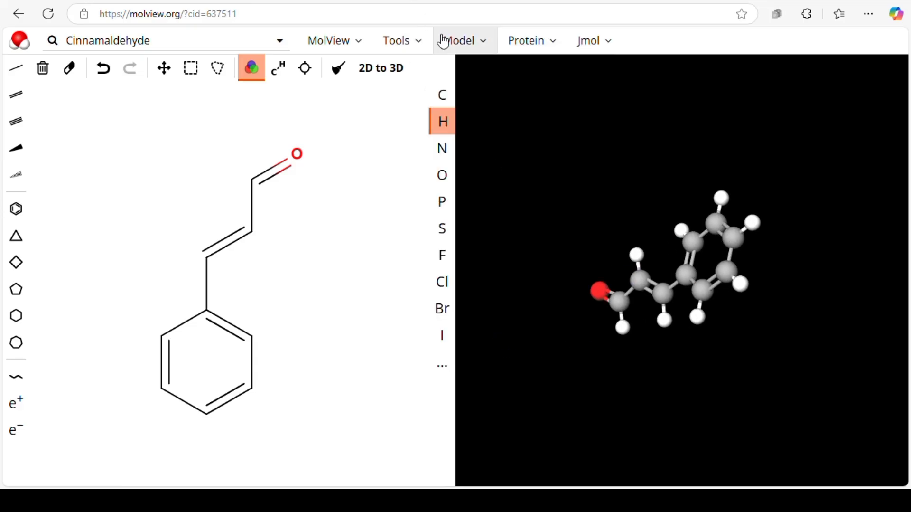
Step: Switch the 3D rendering engine to Jmol and inspect the cinnamaldehyde model
{"action": "left_click", "coordinate": [489, 49]}
{"action": "left_click", "coordinate": [477, 360]}
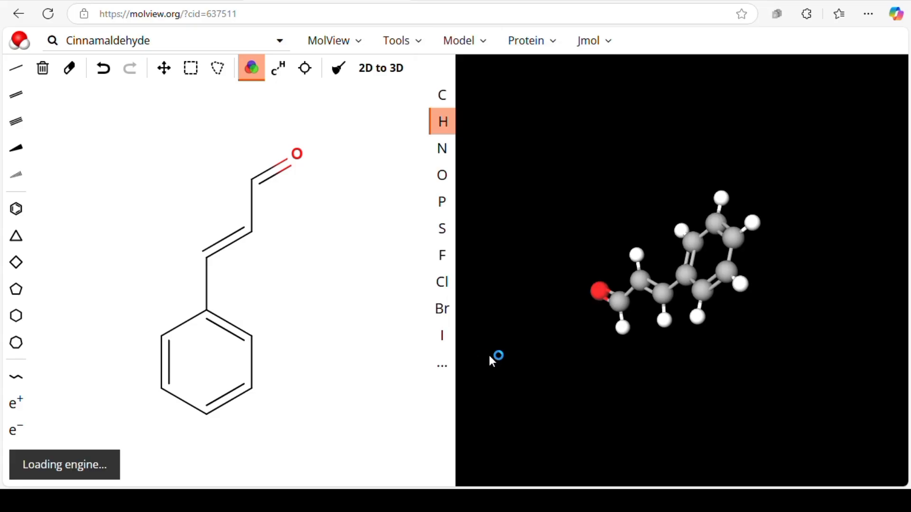
{"action": "left_click_drag", "start_coordinate": [571, 270], "coordinate": [834, 205]}
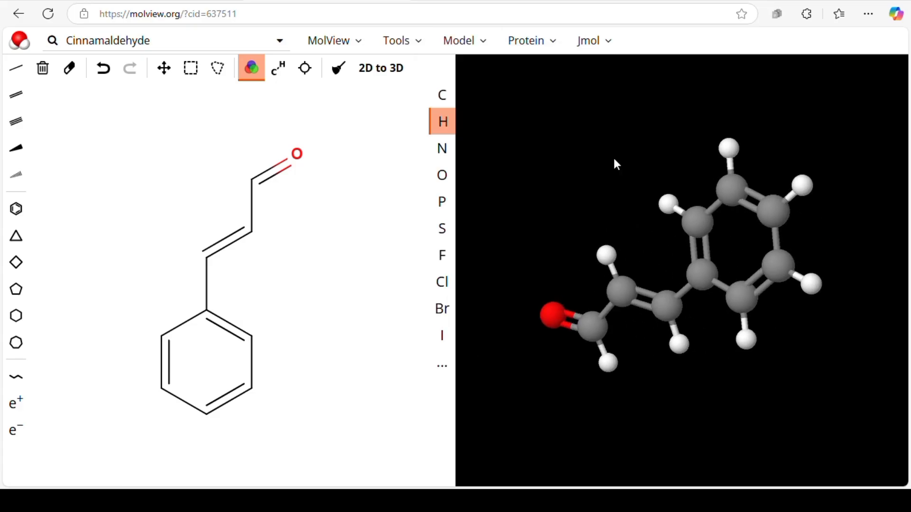
Step: Switch the 3D rendering engine to ChemDoodle and inspect the cinnamaldehyde model from different angles
{"action": "left_click", "coordinate": [481, 43]}
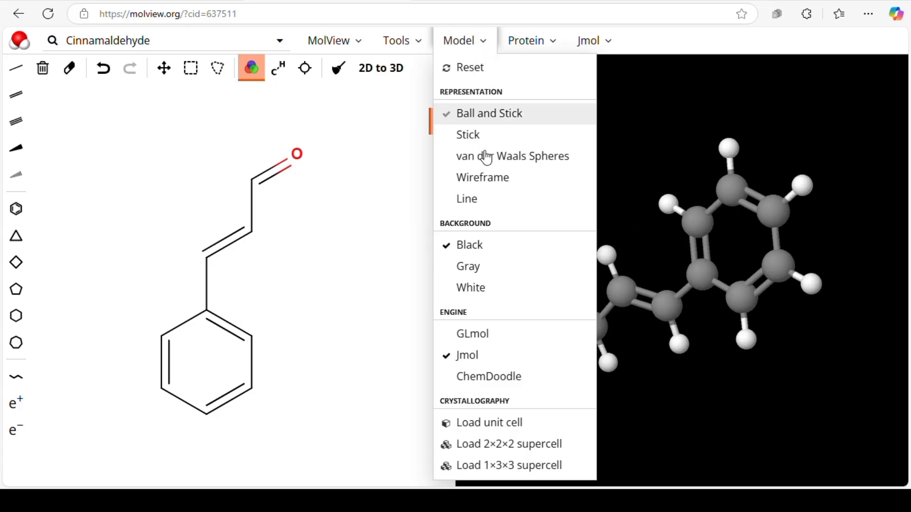
{"action": "left_click", "coordinate": [484, 377]}
{"action": "left_click_drag", "start_coordinate": [602, 328], "coordinate": [719, 333]}
{"action": "left_click_drag", "start_coordinate": [679, 236], "coordinate": [646, 234]}
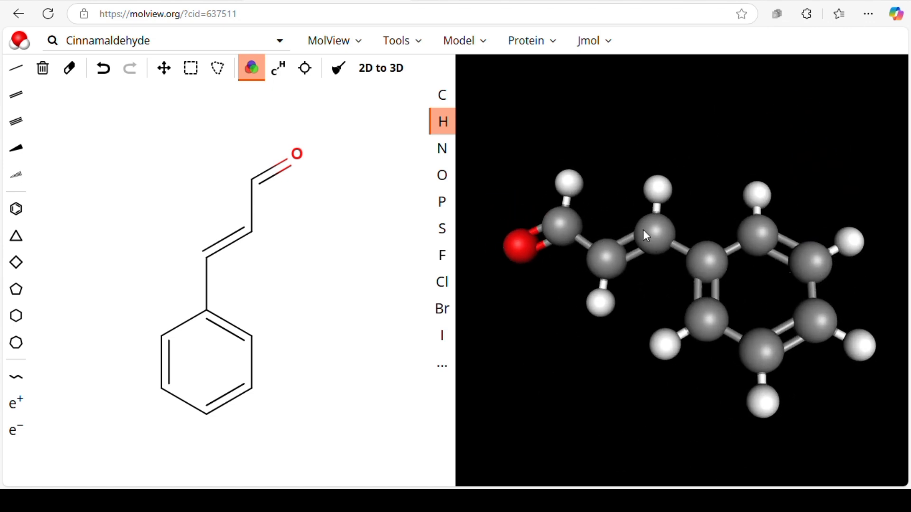
Step: Switch the 3D rendering engine back to GLmol
{"action": "left_click", "coordinate": [486, 46]}
{"action": "left_click", "coordinate": [471, 333]}
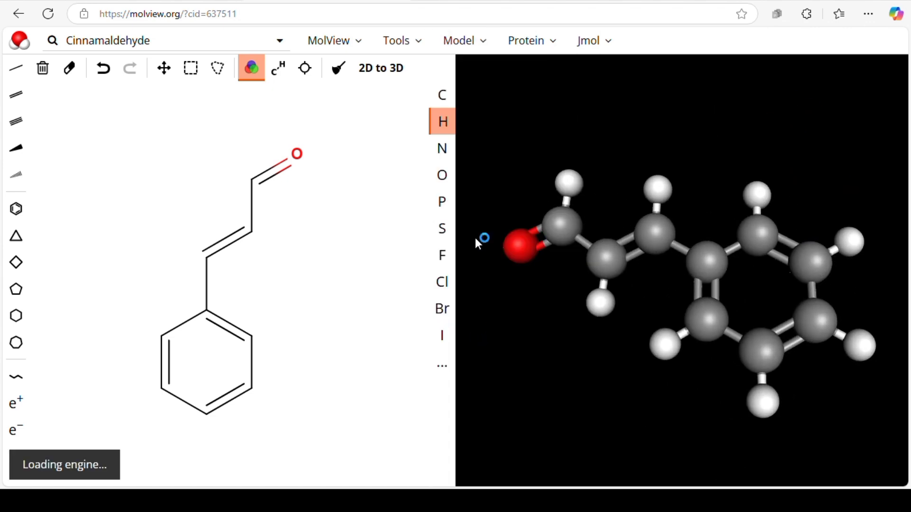
Step: Try to load a crystallographic unit cell for cinnamaldehyde and inspect the 3D model
{"action": "left_click", "coordinate": [493, 49]}
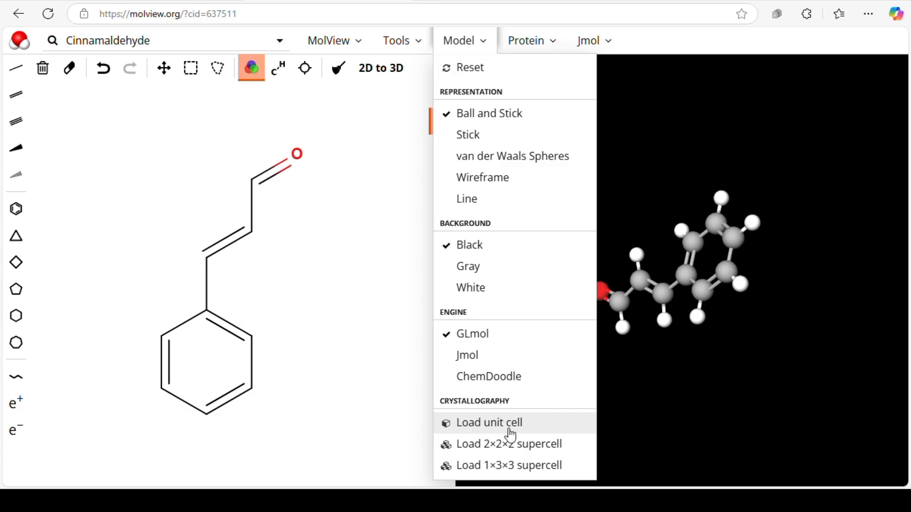
{"action": "left_click", "coordinate": [511, 433]}
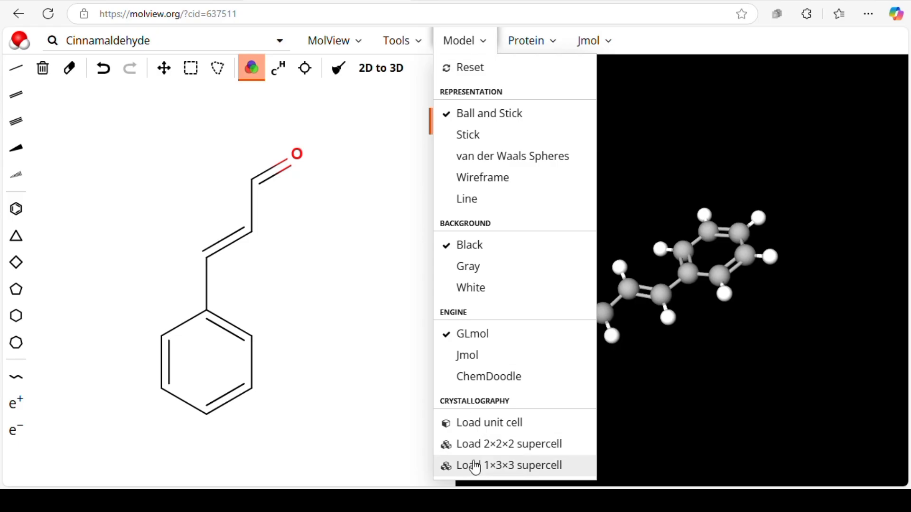
{"action": "left_click_drag", "start_coordinate": [607, 311], "coordinate": [460, 134]}
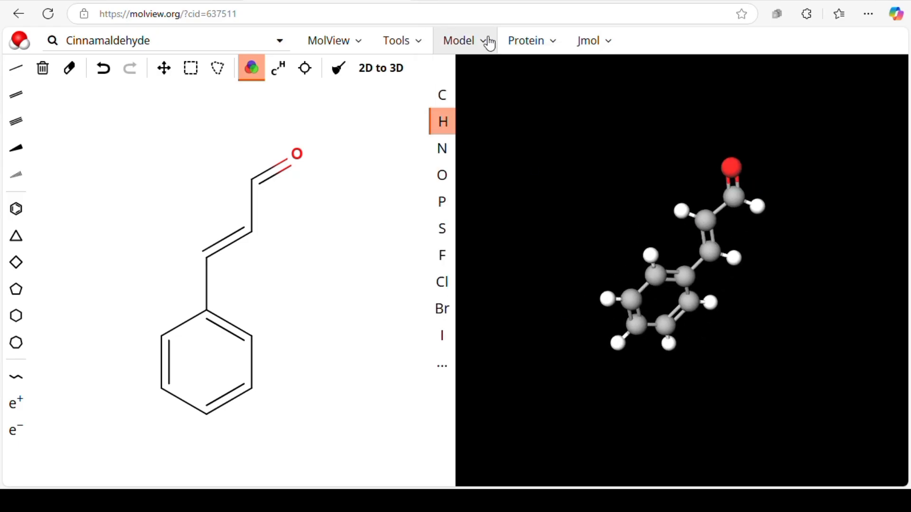
{"action": "mouse_move", "coordinate": [486, 41]}
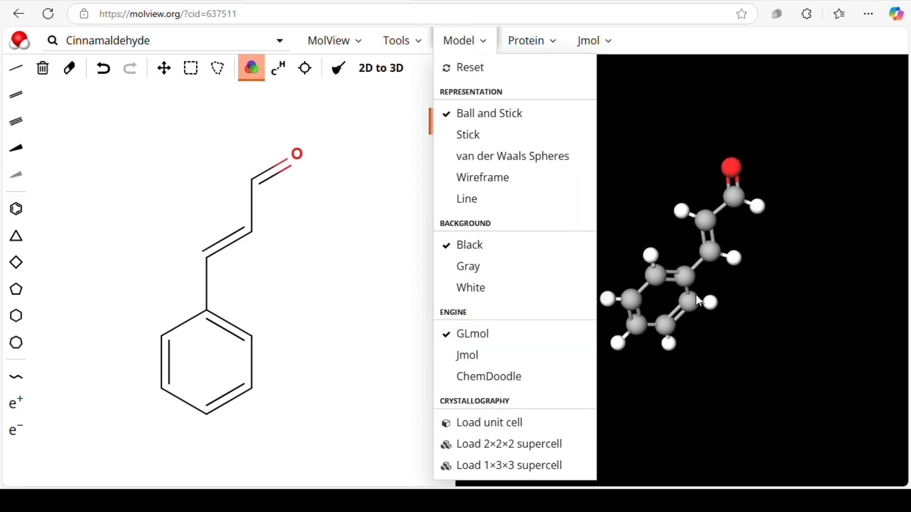
Step: Search for "hydr" in place of cinnamaldehyde and load the suggested mineral Hydrogen
{"action": "left_click", "coordinate": [178, 37]}
{"action": "key", "text": "BackSpace"}
{"action": "type", "text": "hy"}
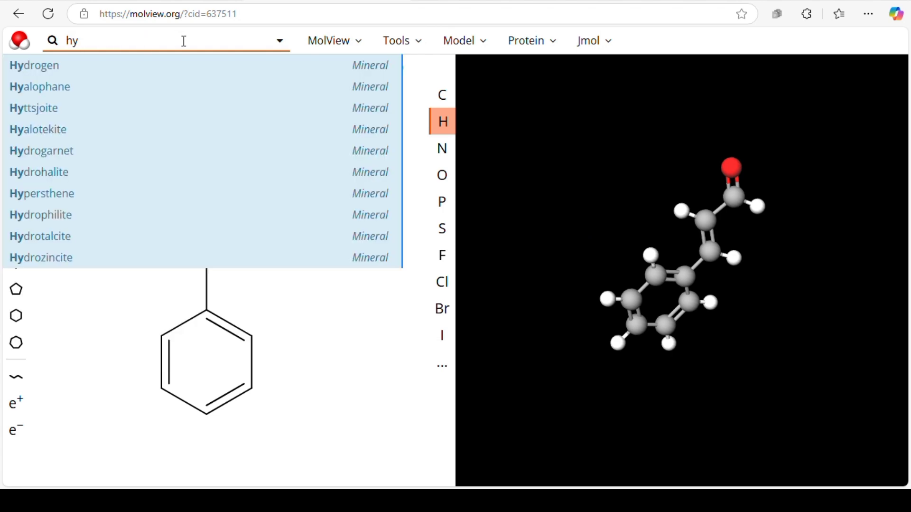
{"action": "type", "text": "dr"}
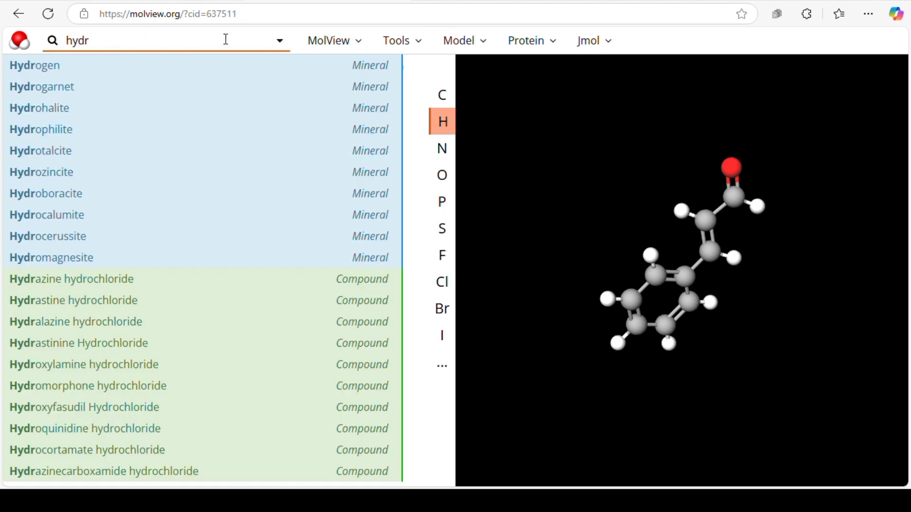
{"action": "left_click", "coordinate": [195, 71]}
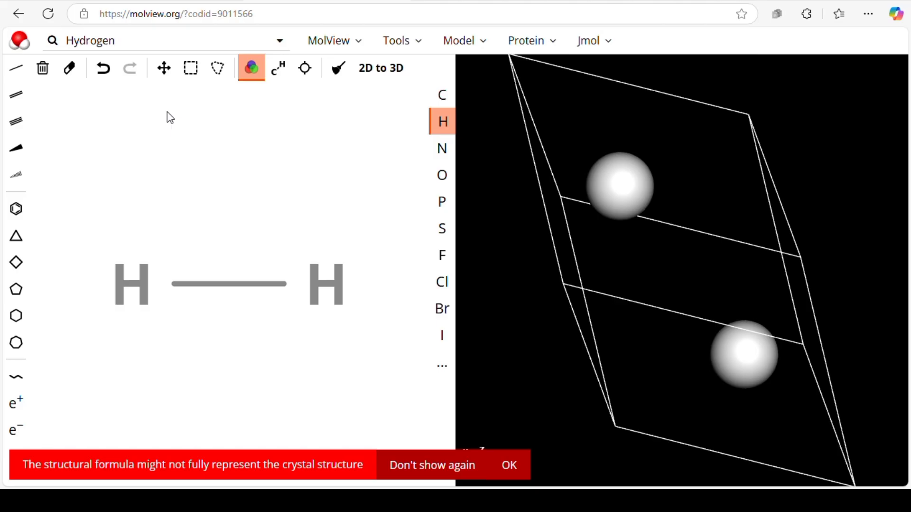
Step: Dismiss the structural formula warning and load the hydrogen crystal's unit cell, inspecting it from another angle
{"action": "left_click", "coordinate": [464, 40]}
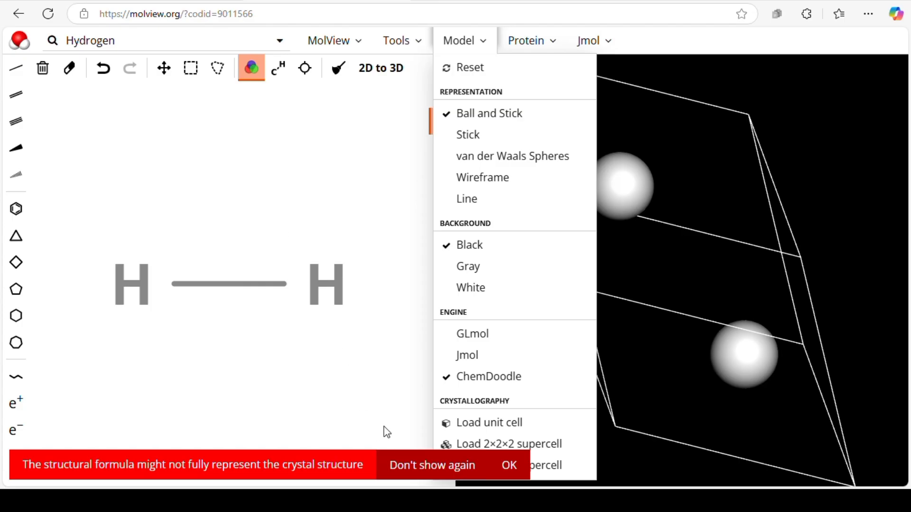
{"action": "left_click", "coordinate": [496, 431]}
{"action": "left_click", "coordinate": [499, 427]}
{"action": "left_click", "coordinate": [494, 47]}
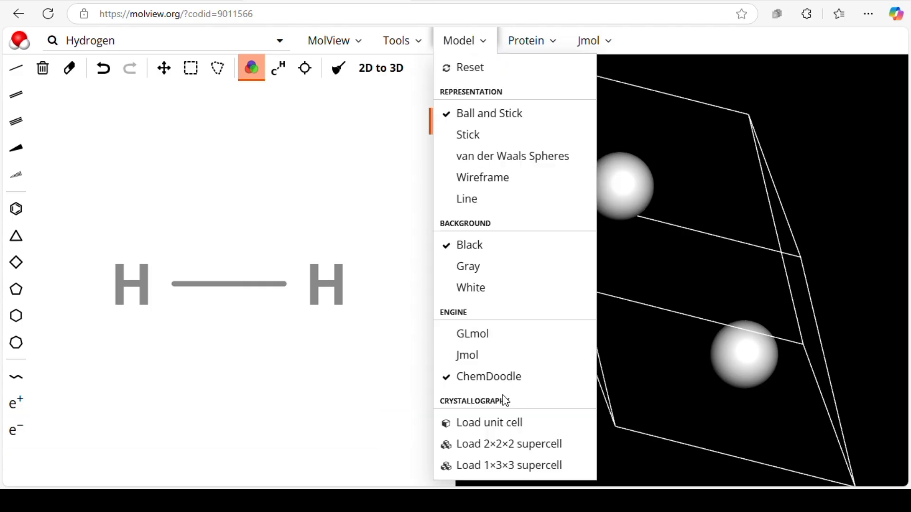
{"action": "left_click", "coordinate": [488, 429]}
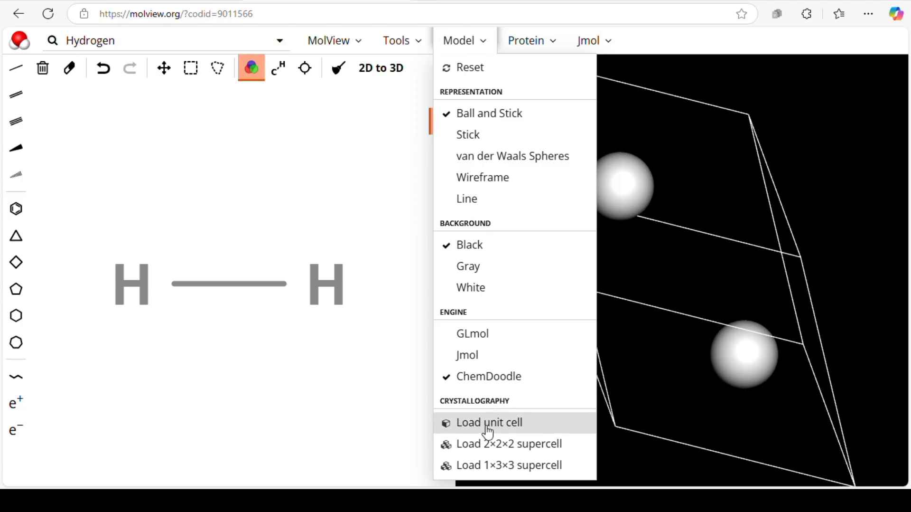
{"action": "left_click_drag", "start_coordinate": [597, 303], "coordinate": [712, 222]}
Step: Load the hydrogen crystal's 2×2×2 supercell and inspect it from another angle
{"action": "left_click", "coordinate": [486, 45]}
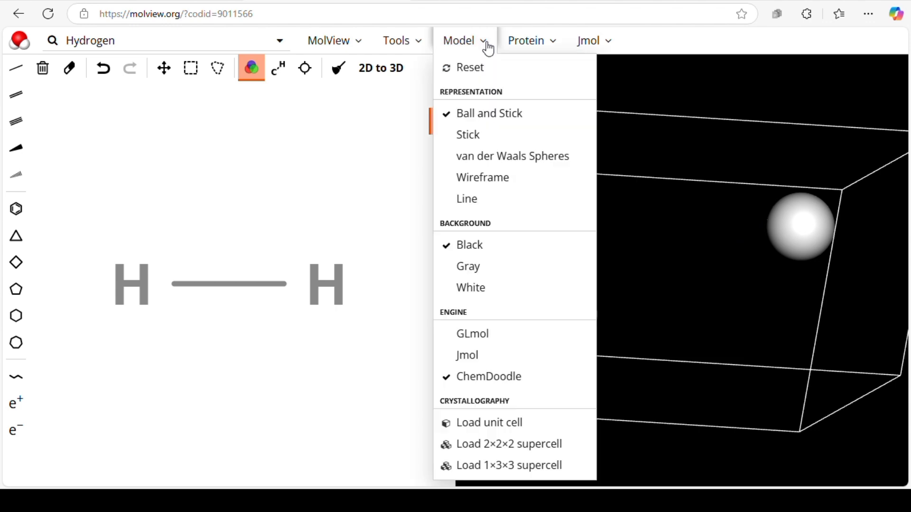
{"action": "left_click", "coordinate": [489, 446]}
{"action": "left_click_drag", "start_coordinate": [595, 314], "coordinate": [695, 279]}
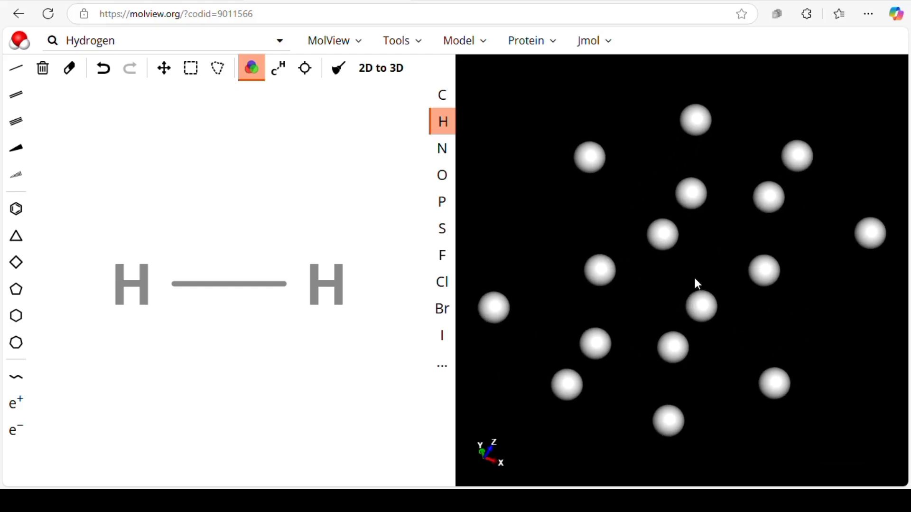
Step: Load the hydrogen crystal's 1×3×3 supercell and inspect it from several angles
{"action": "left_click_drag", "start_coordinate": [695, 278], "coordinate": [612, 228]}
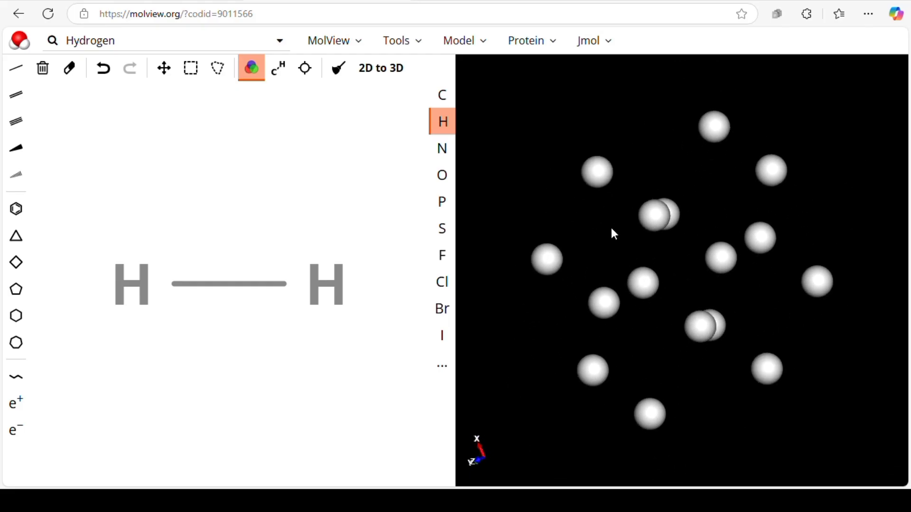
{"action": "left_click_drag", "start_coordinate": [645, 325], "coordinate": [610, 315]}
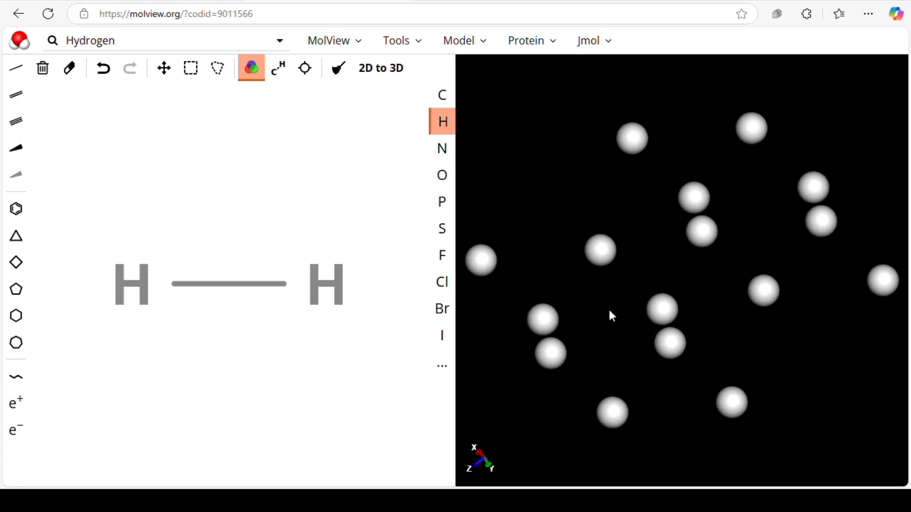
{"action": "left_click", "coordinate": [486, 40]}
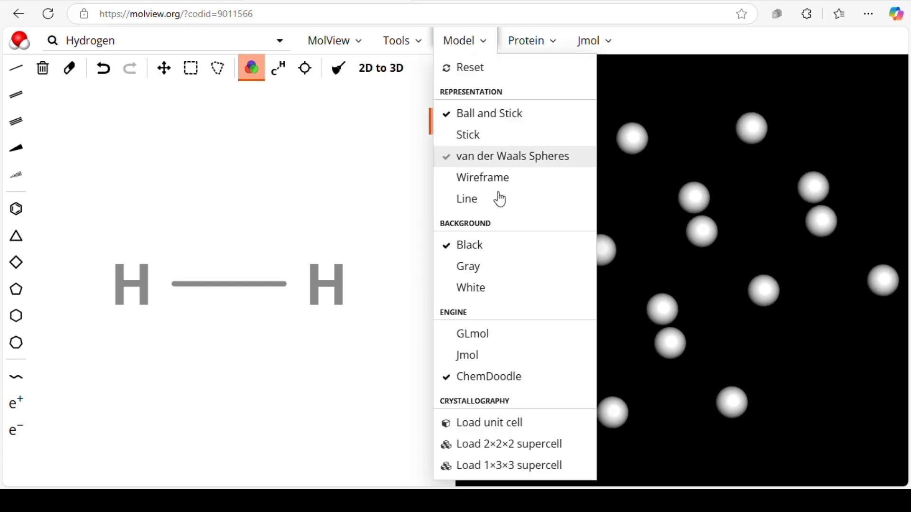
{"action": "left_click", "coordinate": [516, 465]}
{"action": "left_click_drag", "start_coordinate": [696, 319], "coordinate": [643, 348]}
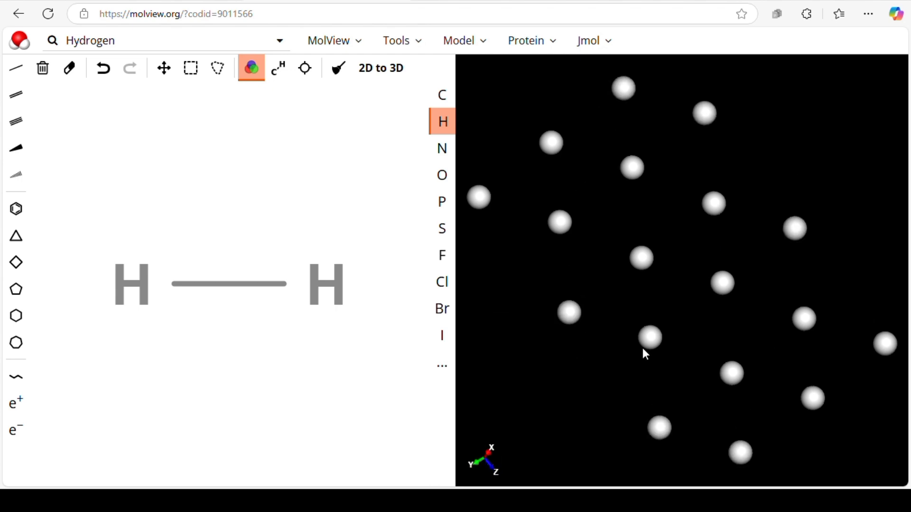
{"action": "left_click", "coordinate": [489, 41]}
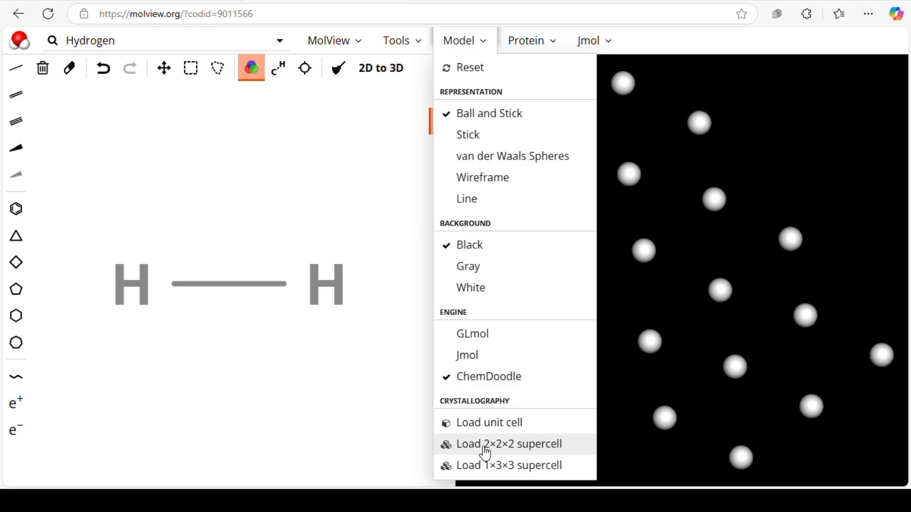
{"action": "left_click", "coordinate": [511, 467]}
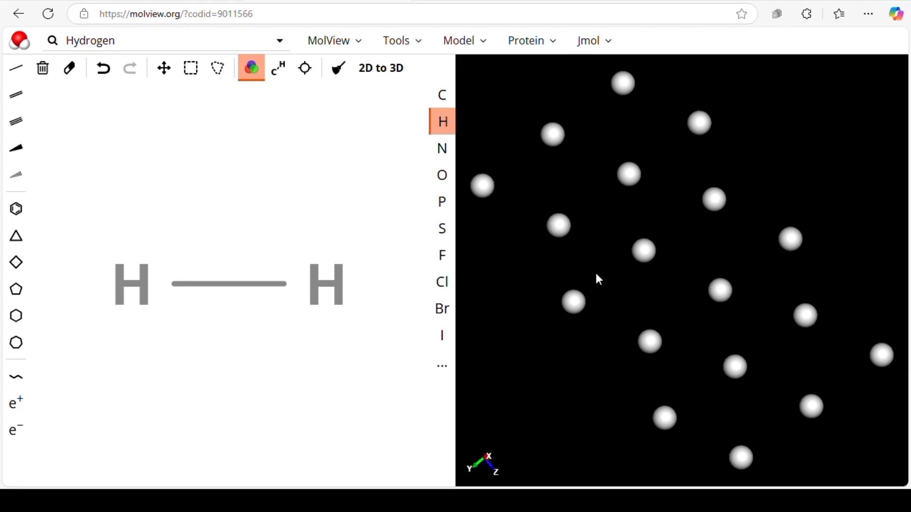
{"action": "left_click_drag", "start_coordinate": [590, 261], "coordinate": [707, 266]}
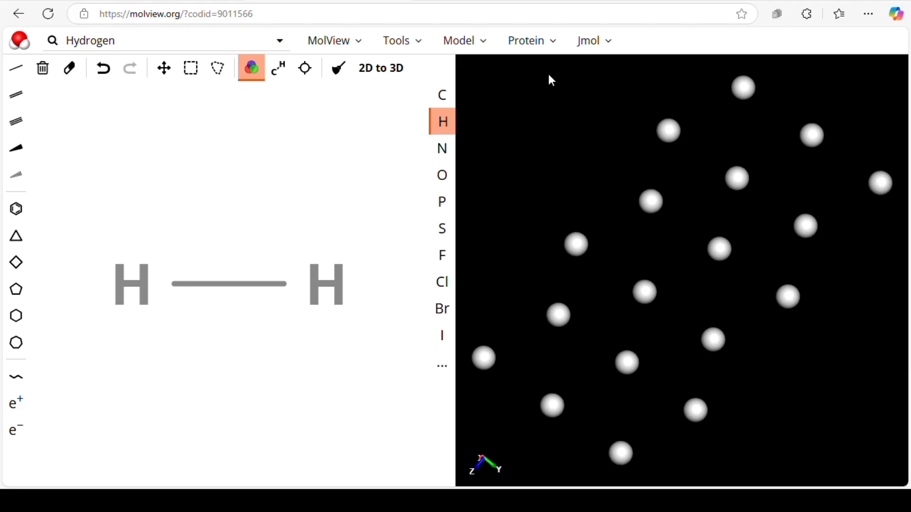
Step: Switch the hydrogen crystal back to the 2×2×2 supercell and view it from a new angle
{"action": "left_click", "coordinate": [550, 42]}
{"action": "left_click", "coordinate": [488, 43]}
{"action": "left_click", "coordinate": [489, 45]}
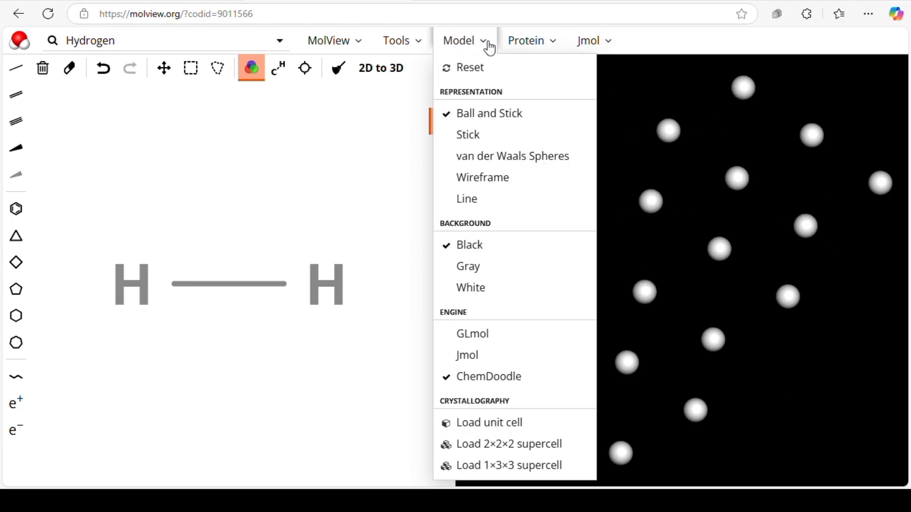
{"action": "left_click", "coordinate": [519, 454]}
{"action": "left_click_drag", "start_coordinate": [605, 329], "coordinate": [633, 357]}
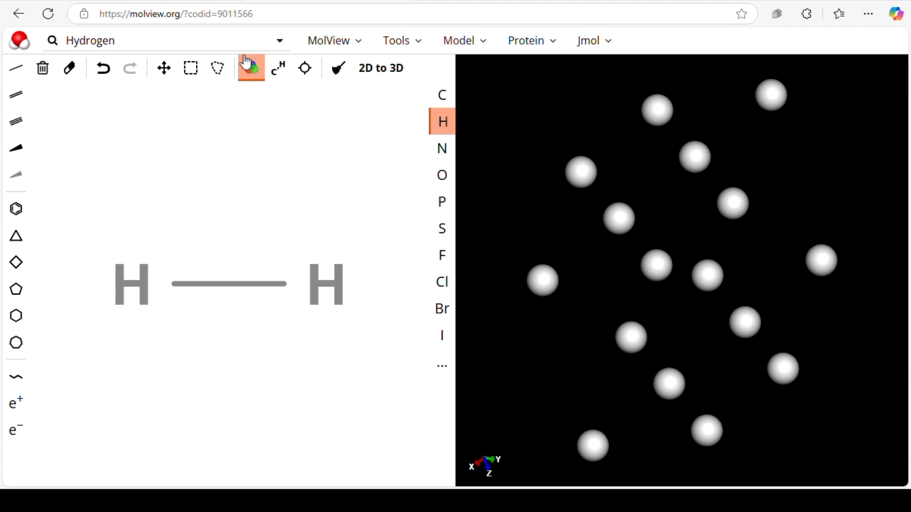
Step: Search for "cinnamal" in place of hydrogen and load the suggested compound Cinnamaldehyde
{"action": "left_click", "coordinate": [199, 45]}
{"action": "key", "text": "BackSpace"}
{"action": "type", "text": "c"}
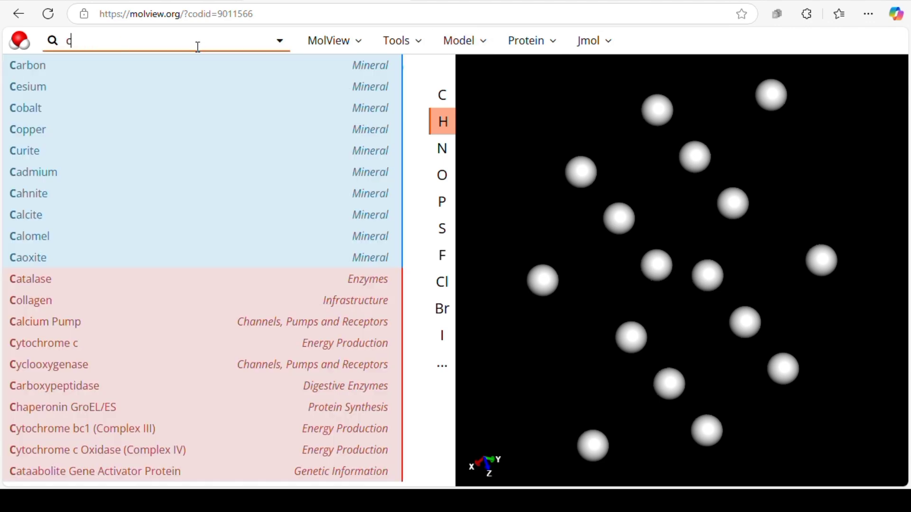
{"action": "type", "text": "inn"}
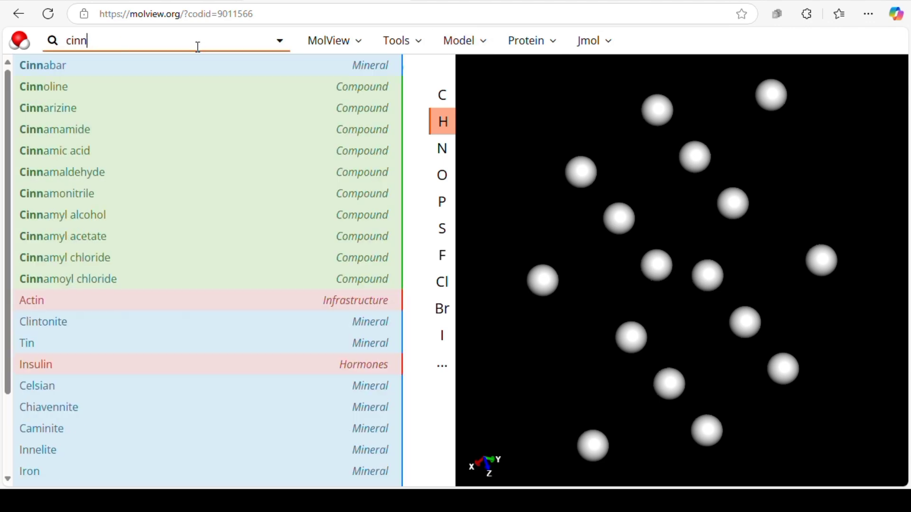
{"action": "type", "text": "amal"}
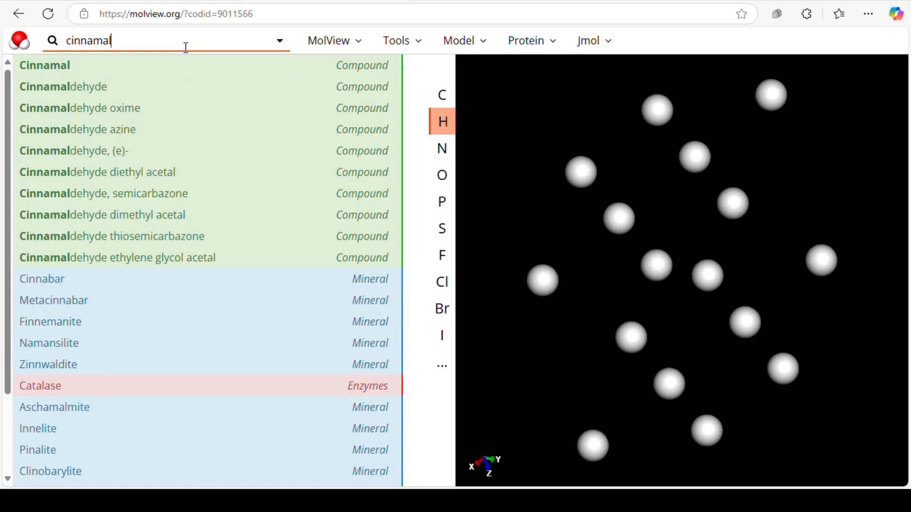
{"action": "left_click", "coordinate": [145, 88]}
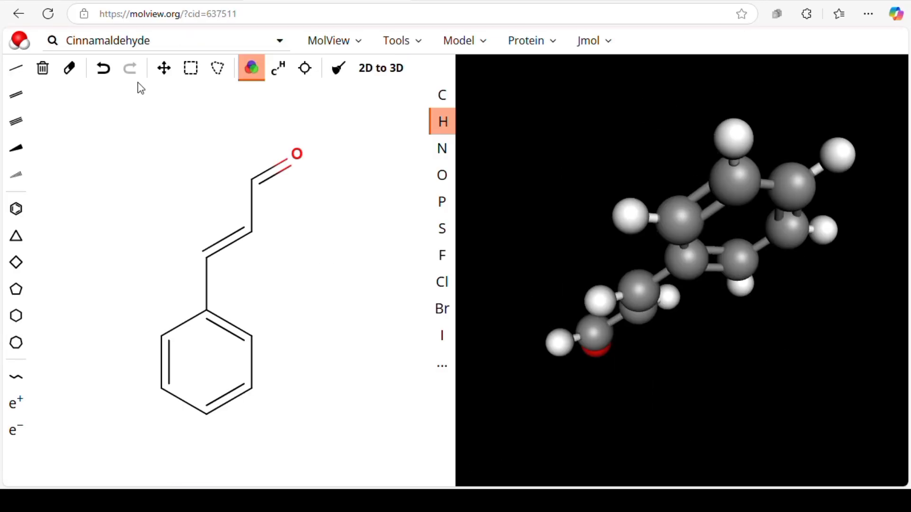
Step: Try to apply the Cylinder and plate chain representation to the cinnamaldehyde model and dismiss the error
{"action": "left_click_drag", "start_coordinate": [594, 234], "coordinate": [572, 137]}
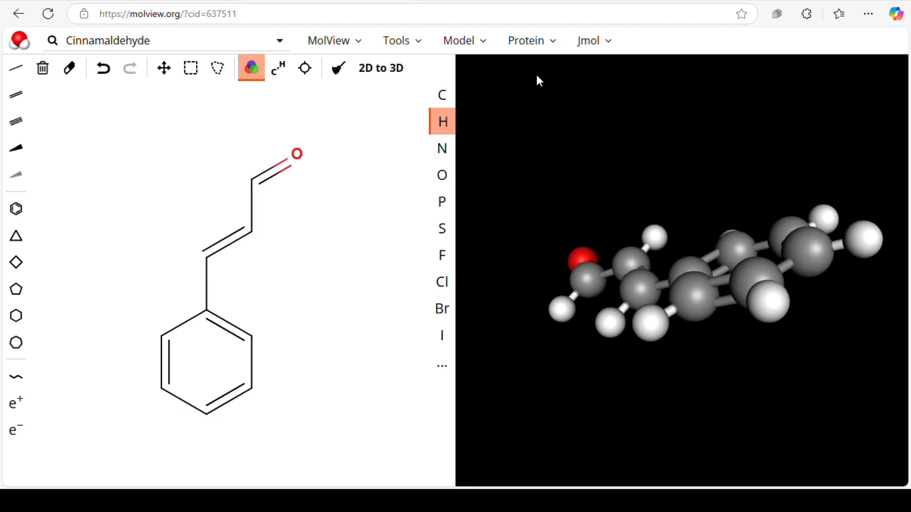
{"action": "left_click", "coordinate": [555, 44]}
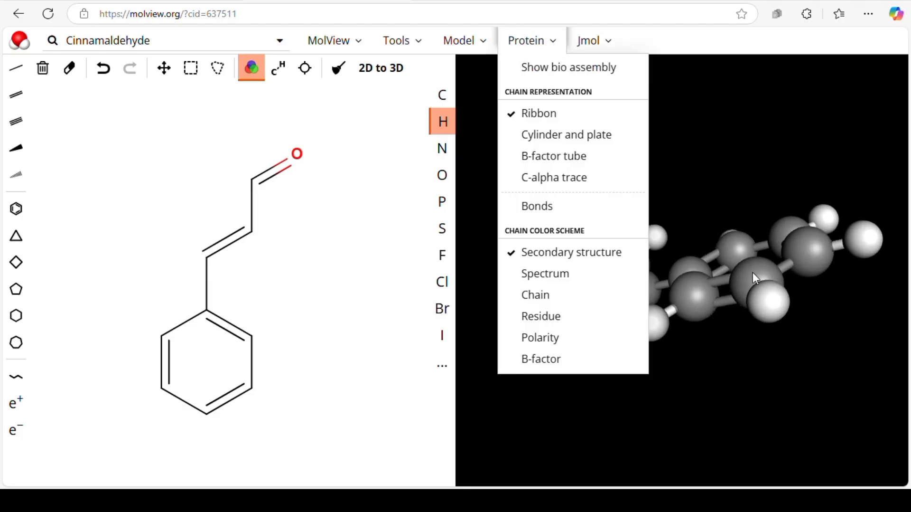
{"action": "left_click", "coordinate": [579, 141]}
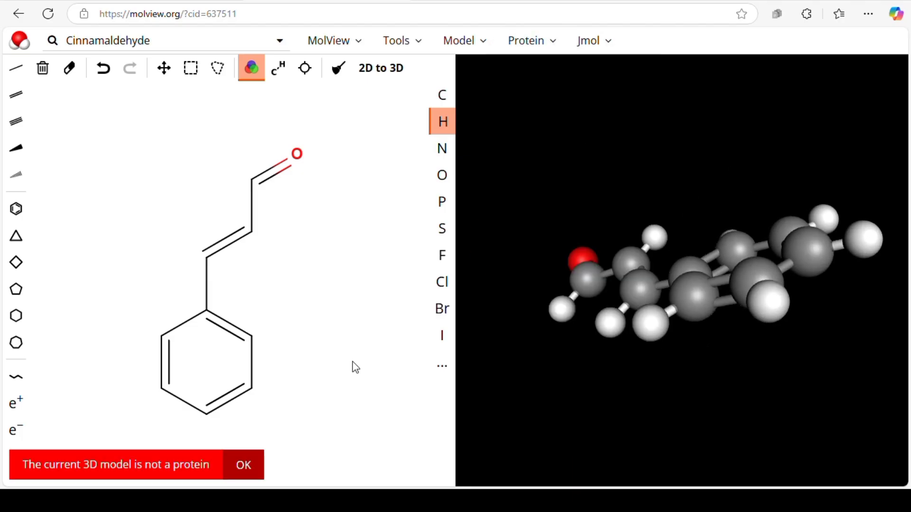
{"action": "left_click", "coordinate": [245, 465]}
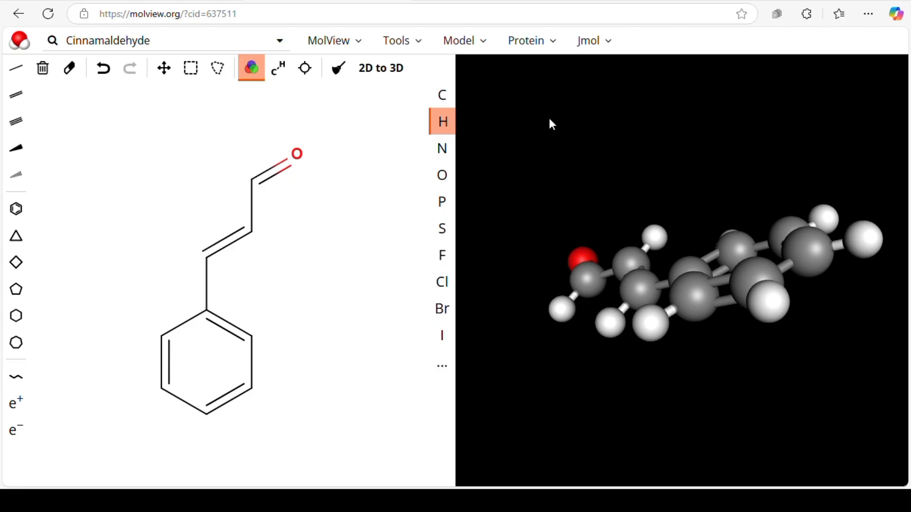
Step: Search for "amy", load the suggested digestive enzyme Amylase and inspect the protein from several angles
{"action": "left_click", "coordinate": [555, 42]}
{"action": "left_click", "coordinate": [195, 36]}
{"action": "key", "text": "BackSpace"}
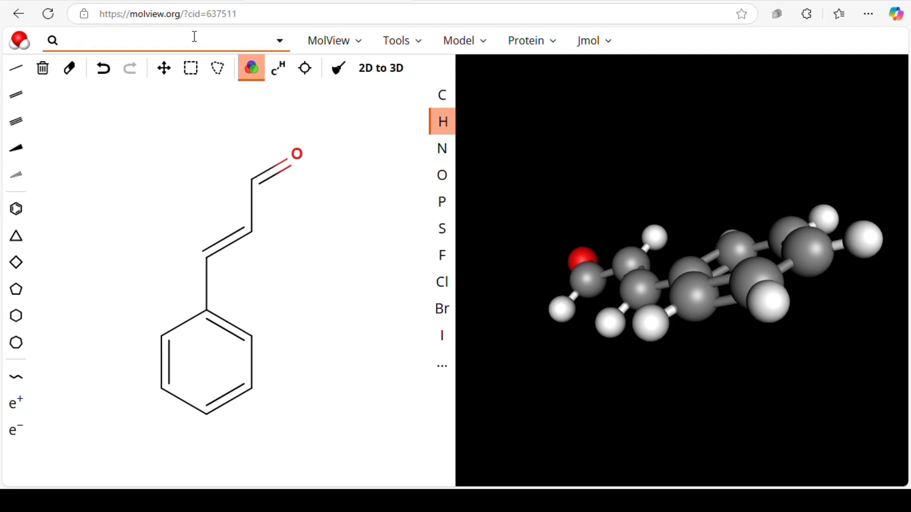
{"action": "type", "text": "amy"}
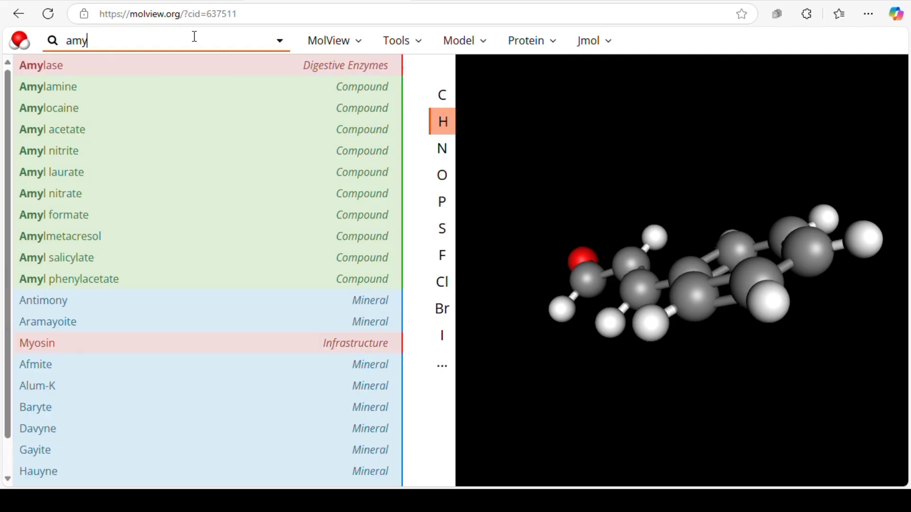
{"action": "left_click", "coordinate": [193, 65]}
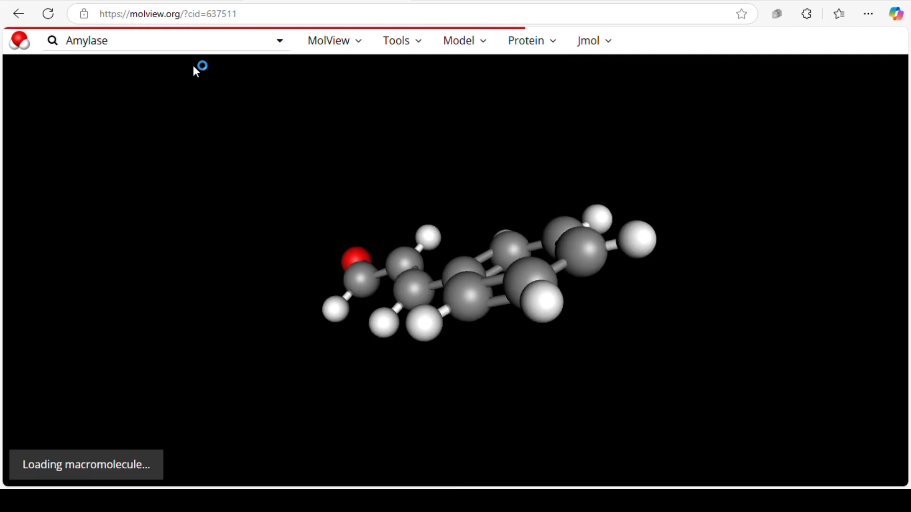
{"action": "left_click_drag", "start_coordinate": [232, 124], "coordinate": [314, 237]}
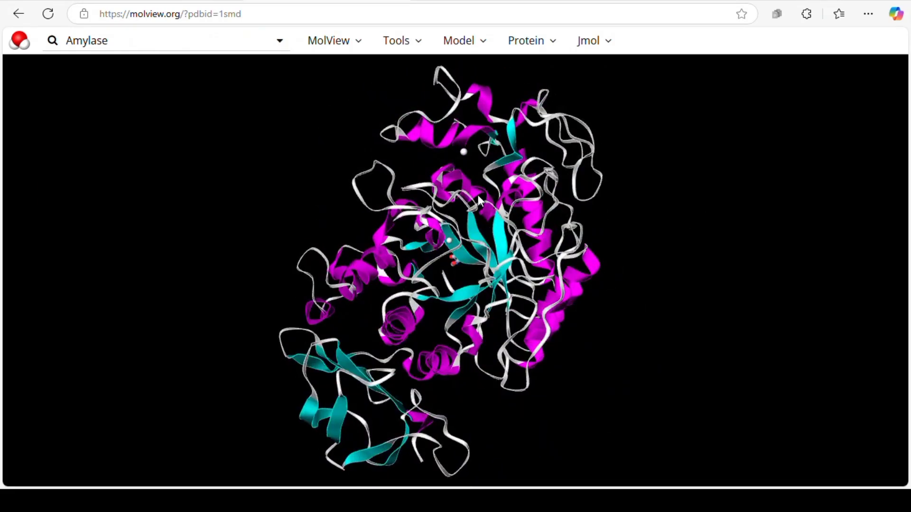
{"action": "left_click_drag", "start_coordinate": [478, 196], "coordinate": [449, 134]}
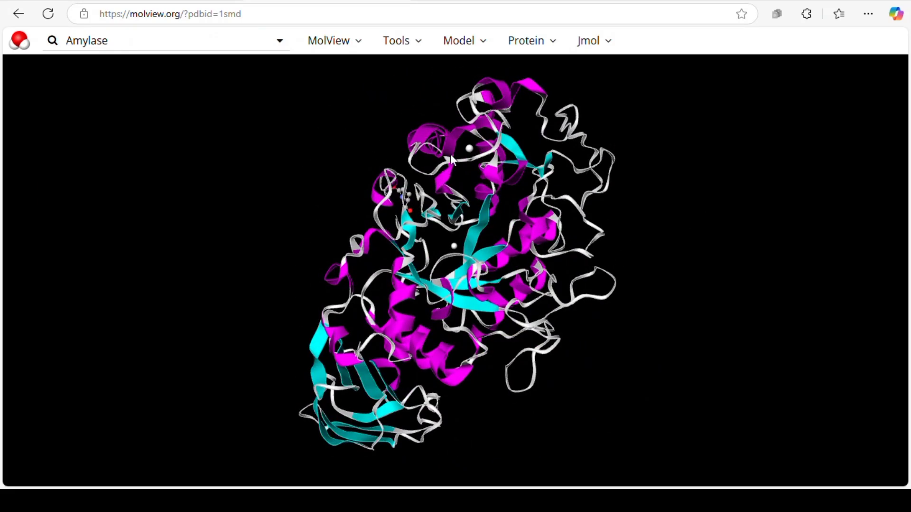
{"action": "left_click_drag", "start_coordinate": [457, 195], "coordinate": [418, 202]}
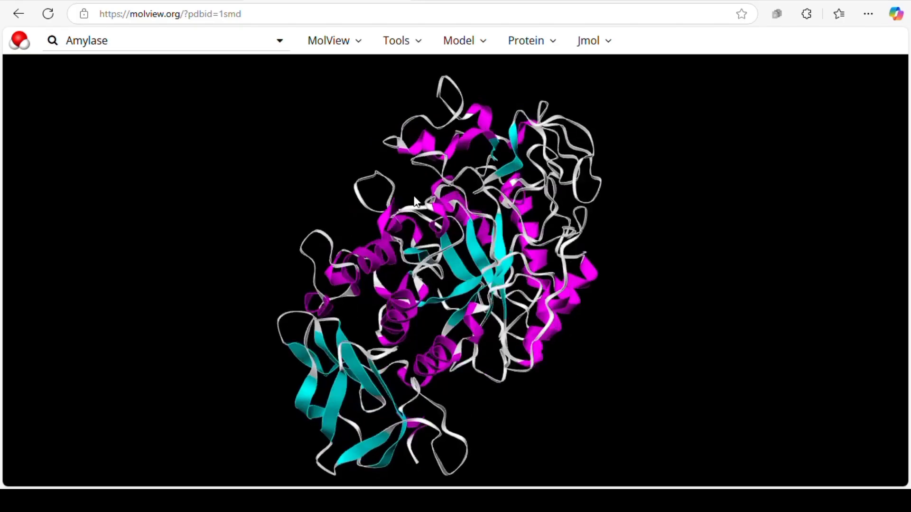
Step: Show amylase as its bio assembly, return it to the asymmetric unit and inspect the protein from another angle
{"action": "left_click", "coordinate": [549, 43]}
{"action": "left_click", "coordinate": [550, 70]}
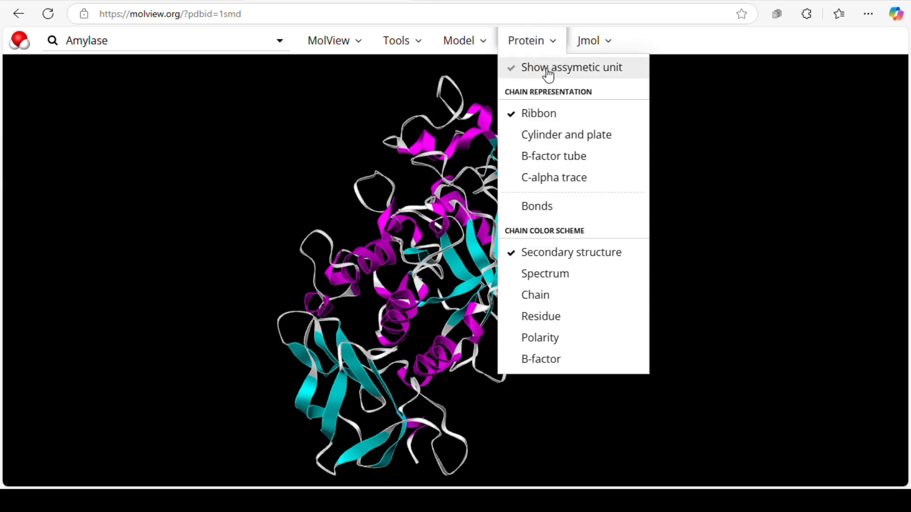
{"action": "left_click", "coordinate": [549, 71]}
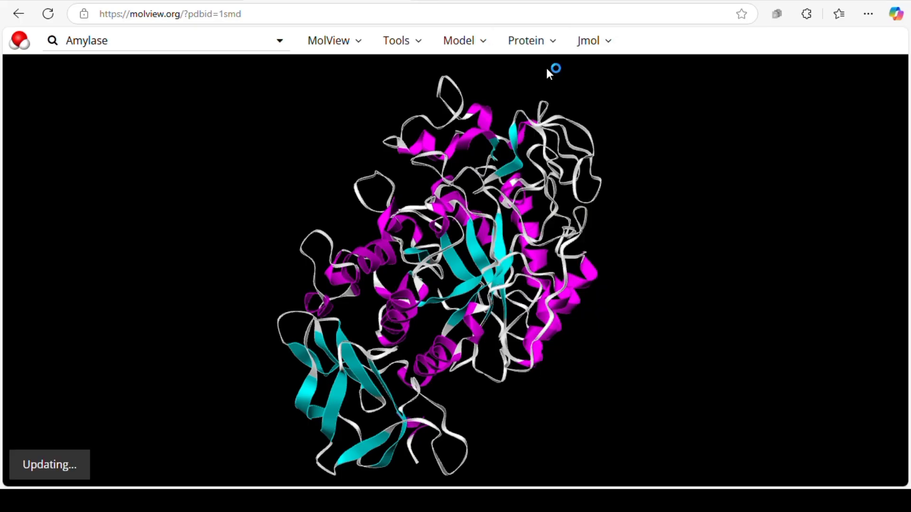
{"action": "left_click_drag", "start_coordinate": [672, 129], "coordinate": [446, 184]}
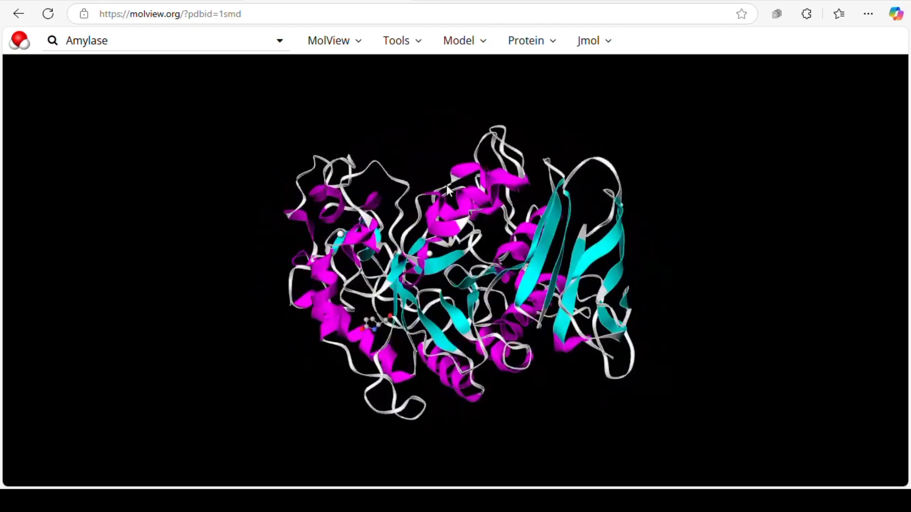
Step: Apply the Ribbon chain representation to the amylase protein
{"action": "left_click", "coordinate": [554, 51]}
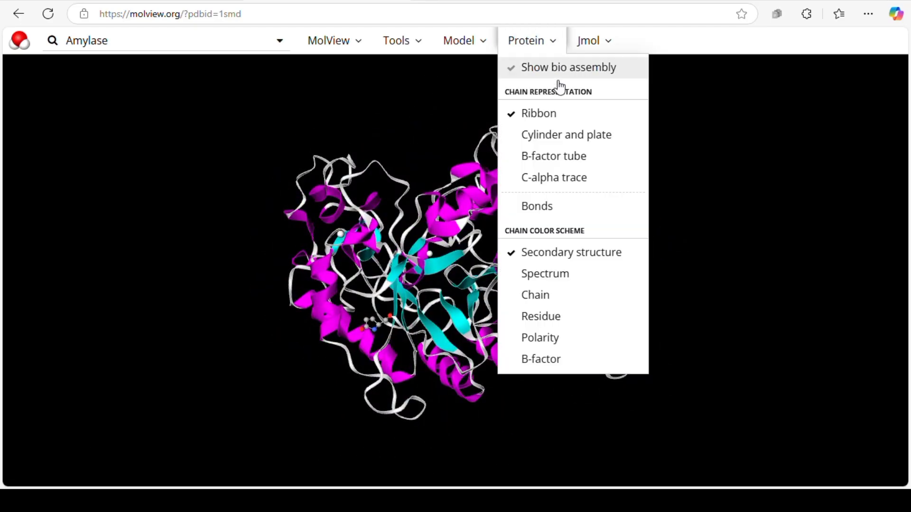
{"action": "left_click", "coordinate": [555, 117]}
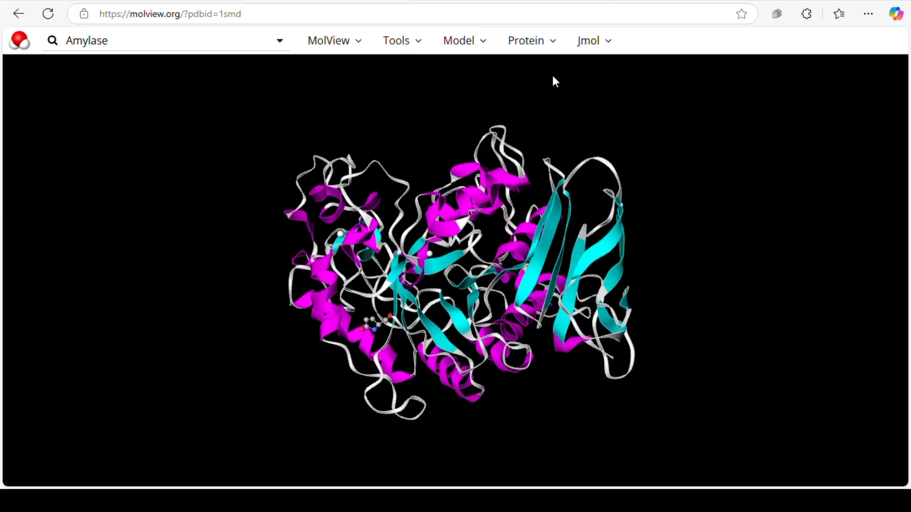
{"action": "left_click", "coordinate": [551, 50]}
{"action": "left_click", "coordinate": [316, 283]}
Step: Change amylase's chain representation to Cylinder and plate and inspect it from different angles
{"action": "left_click", "coordinate": [545, 49]}
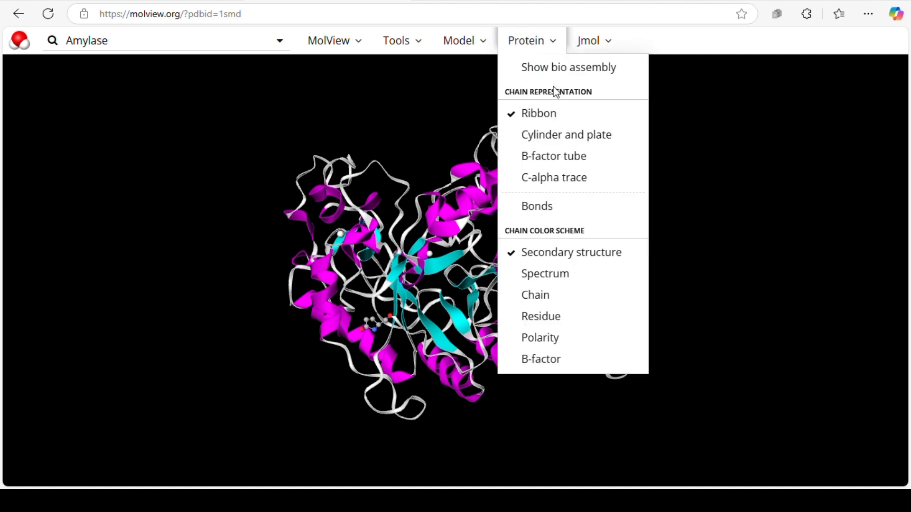
{"action": "left_click", "coordinate": [553, 138]}
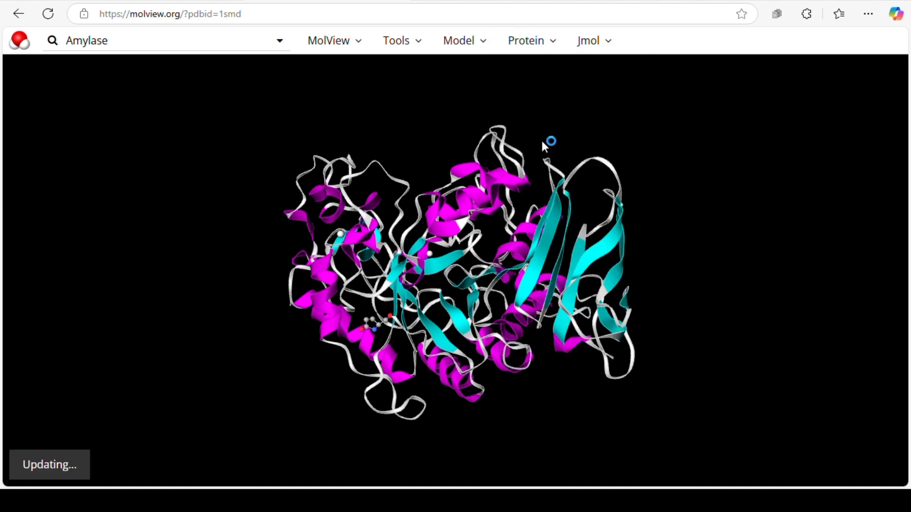
{"action": "left_click_drag", "start_coordinate": [420, 249], "coordinate": [565, 226]}
{"action": "left_click_drag", "start_coordinate": [488, 236], "coordinate": [491, 71]}
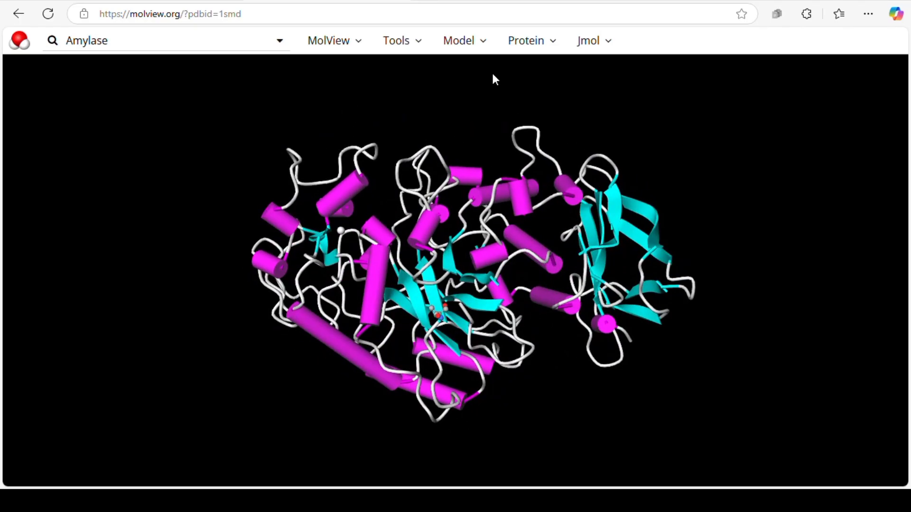
Step: Display the amylase chain as a B-factor tube and rotate the model to examine it
{"action": "left_click", "coordinate": [548, 48]}
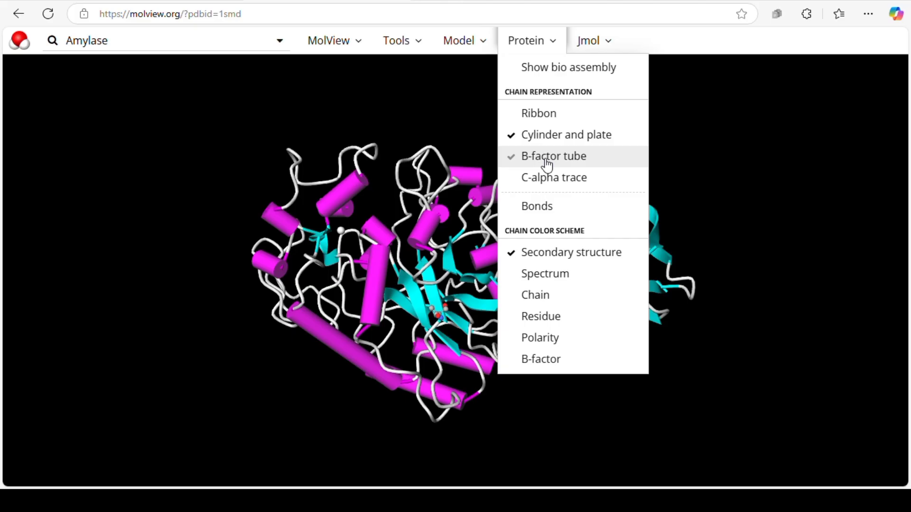
{"action": "left_click", "coordinate": [548, 165]}
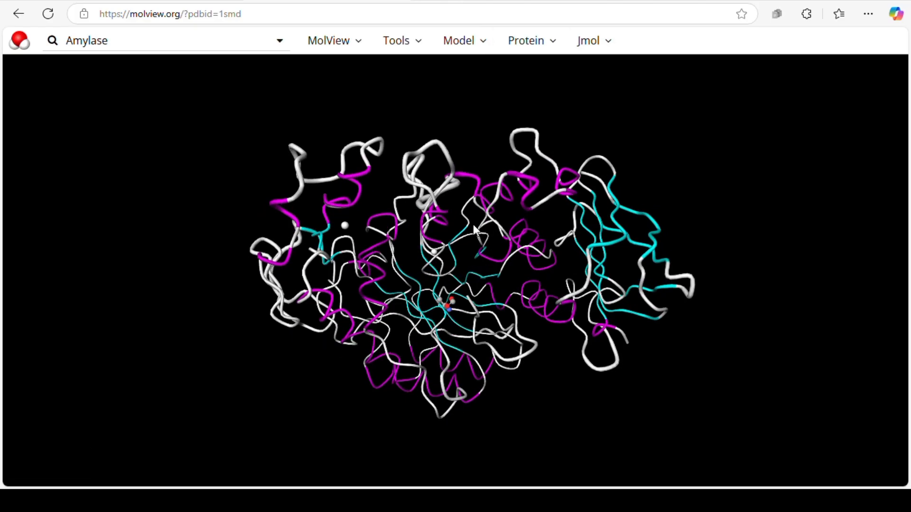
{"action": "left_click_drag", "start_coordinate": [474, 224], "coordinate": [599, 181]}
Step: Set amylase's chain representation to C-alpha trace and view it from another angle
{"action": "left_click", "coordinate": [545, 40]}
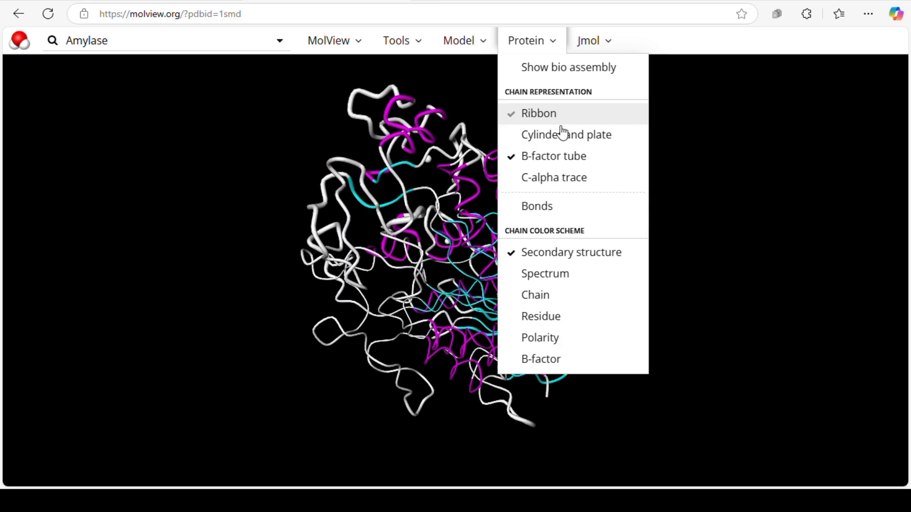
{"action": "left_click", "coordinate": [557, 183]}
{"action": "mouse_move", "coordinate": [435, 218]}
{"action": "left_mouse_down"}
{"action": "mouse_move", "coordinate": [528, 184]}
{"action": "mouse_move", "coordinate": [437, 187]}
{"action": "left_mouse_up"}
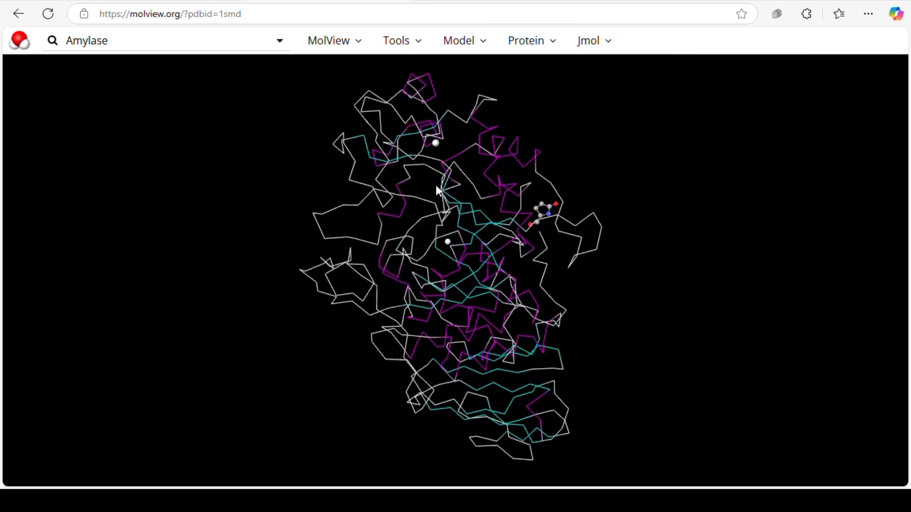
Step: Show the bonds on the amylase model and colour its ribbon chain by Secondary structure
{"action": "left_click", "coordinate": [541, 41]}
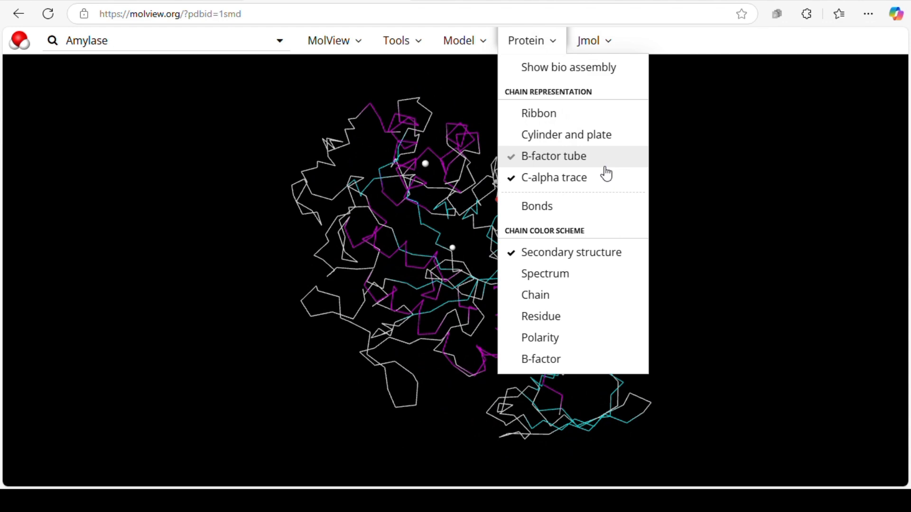
{"action": "left_click", "coordinate": [577, 212]}
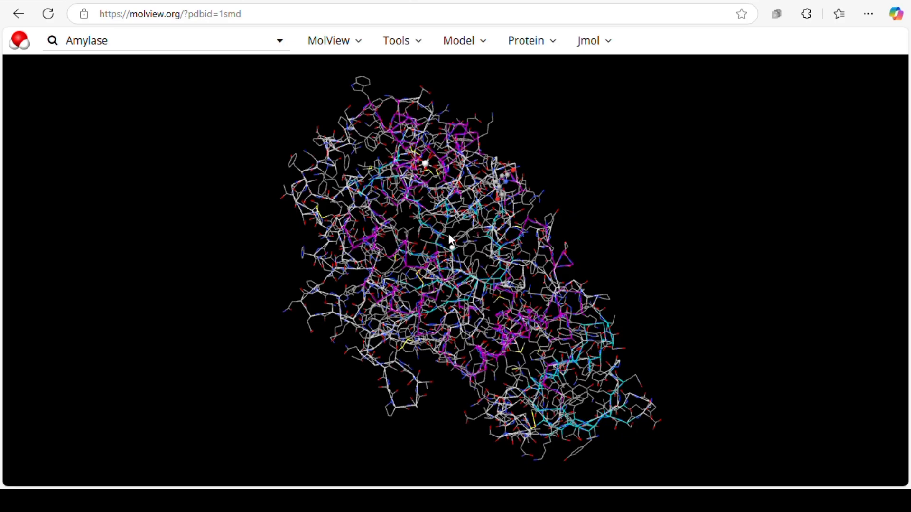
{"action": "left_click", "coordinate": [556, 41]}
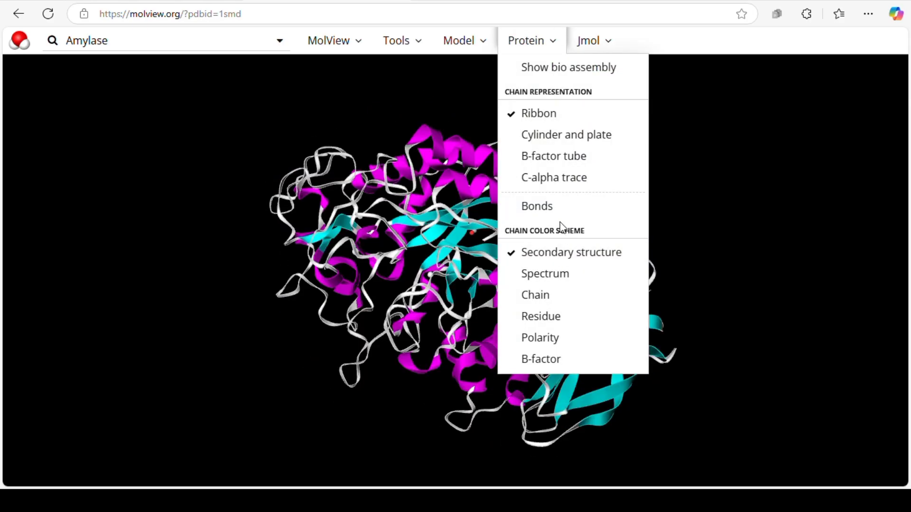
{"action": "left_click", "coordinate": [552, 260]}
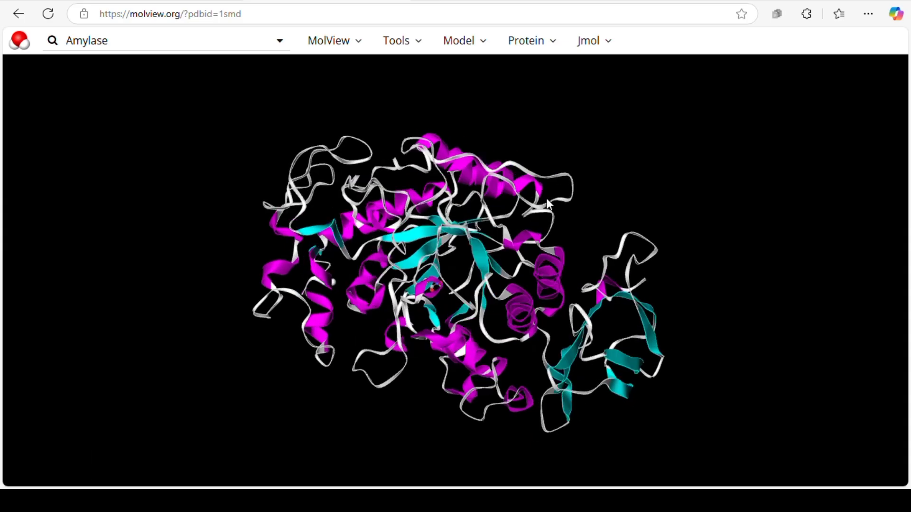
Step: Apply the Spectrum chain color scheme to the amylase ribbon and rotate the model to inspect it
{"action": "left_click", "coordinate": [554, 48]}
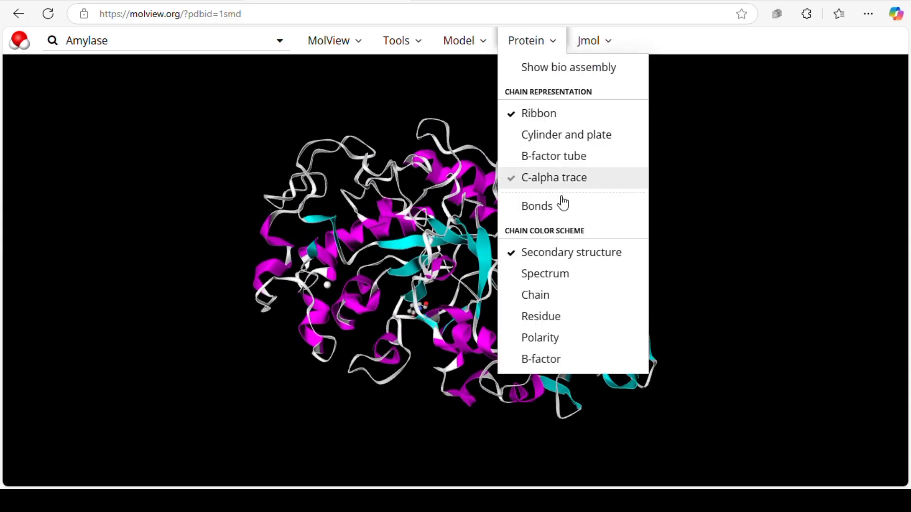
{"action": "left_click", "coordinate": [562, 276]}
{"action": "left_click_drag", "start_coordinate": [504, 291], "coordinate": [336, 179]}
{"action": "left_click_drag", "start_coordinate": [535, 248], "coordinate": [357, 224]}
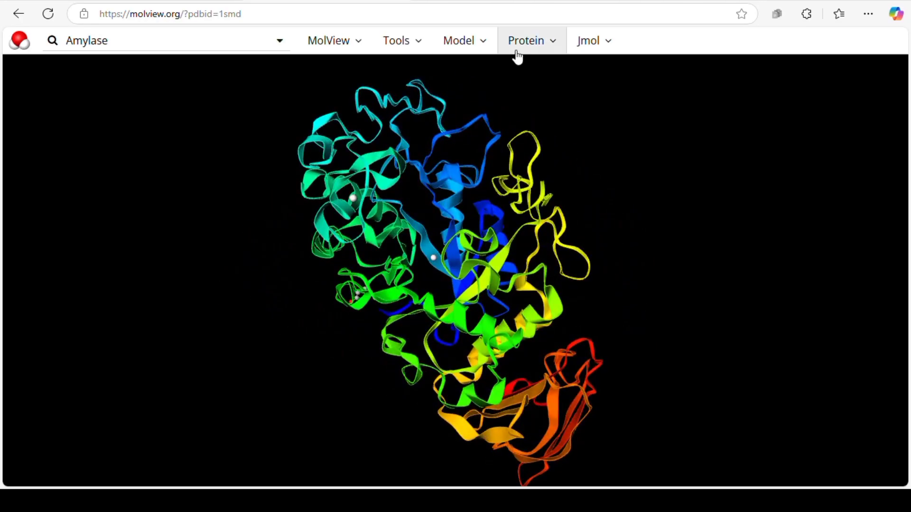
Step: Colour the amylase ribbon by Chain and view it from another angle
{"action": "left_click", "coordinate": [543, 52]}
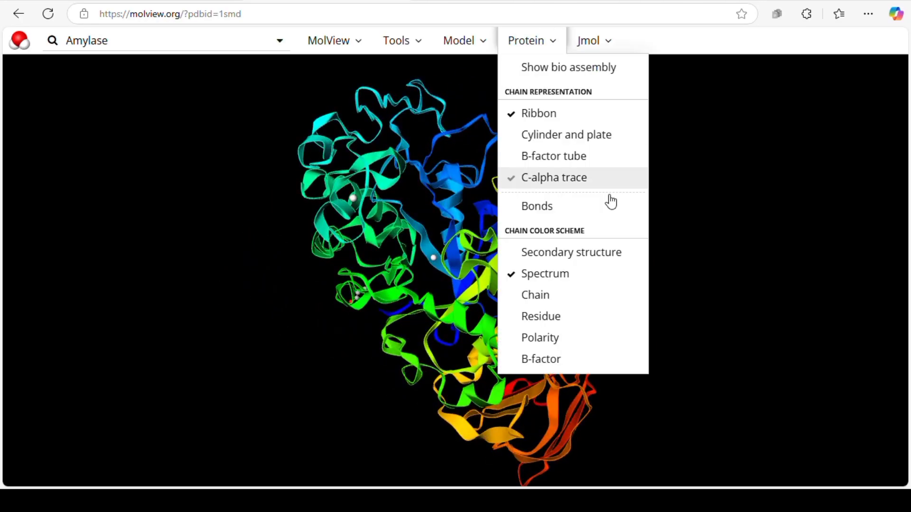
{"action": "left_click", "coordinate": [592, 295]}
{"action": "left_click_drag", "start_coordinate": [458, 258], "coordinate": [373, 152]}
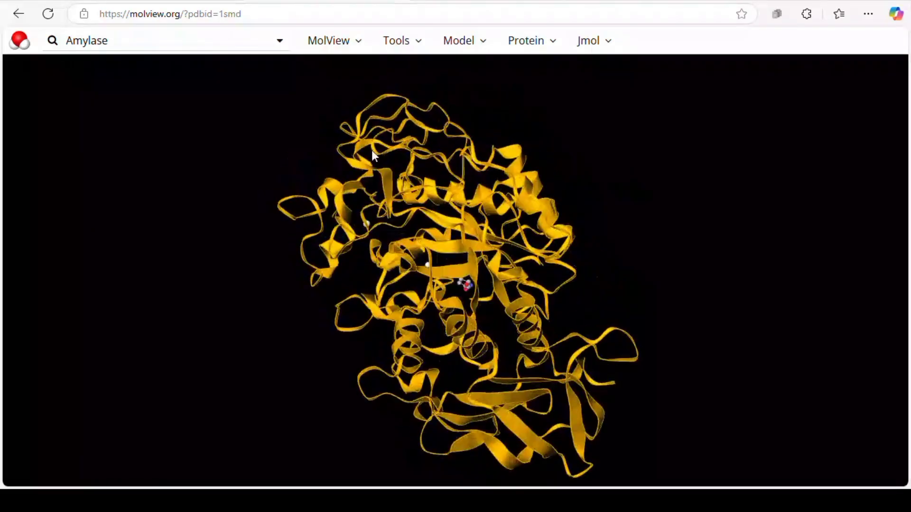
Step: Switch amylase's chain color scheme to Residue and rotate the protein
{"action": "left_click", "coordinate": [556, 43]}
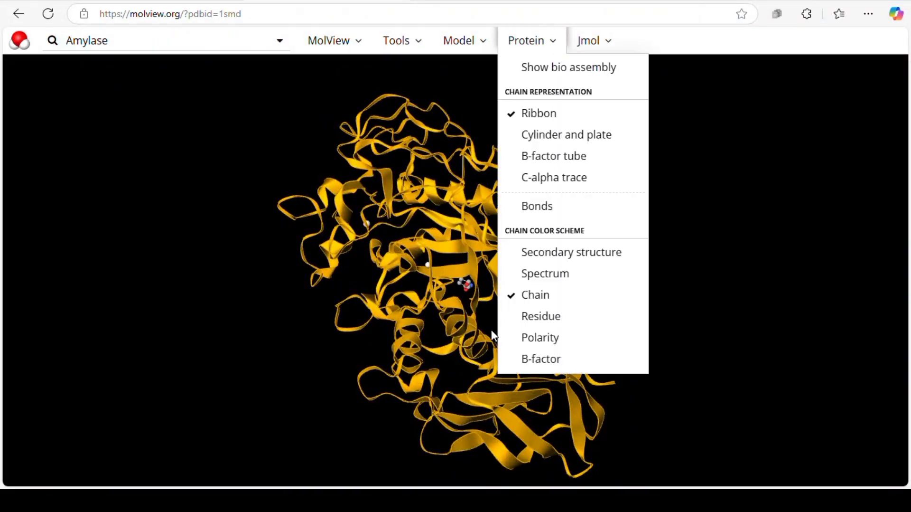
{"action": "left_click", "coordinate": [530, 321]}
{"action": "left_click_drag", "start_coordinate": [516, 317], "coordinate": [583, 217]}
Step: Set amylase's chain color scheme to Polarity and inspect the coloured ribbon
{"action": "left_click", "coordinate": [549, 48]}
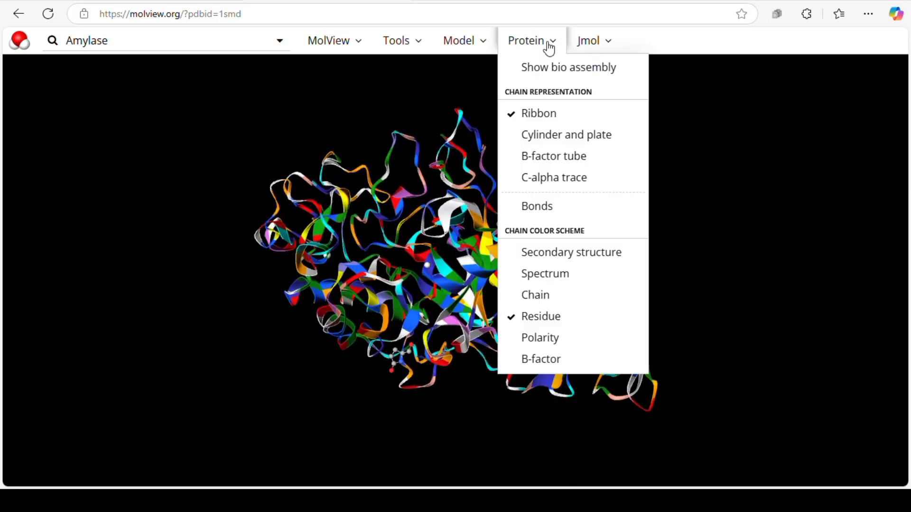
{"action": "left_click", "coordinate": [566, 338]}
{"action": "left_click_drag", "start_coordinate": [553, 289], "coordinate": [554, 71]}
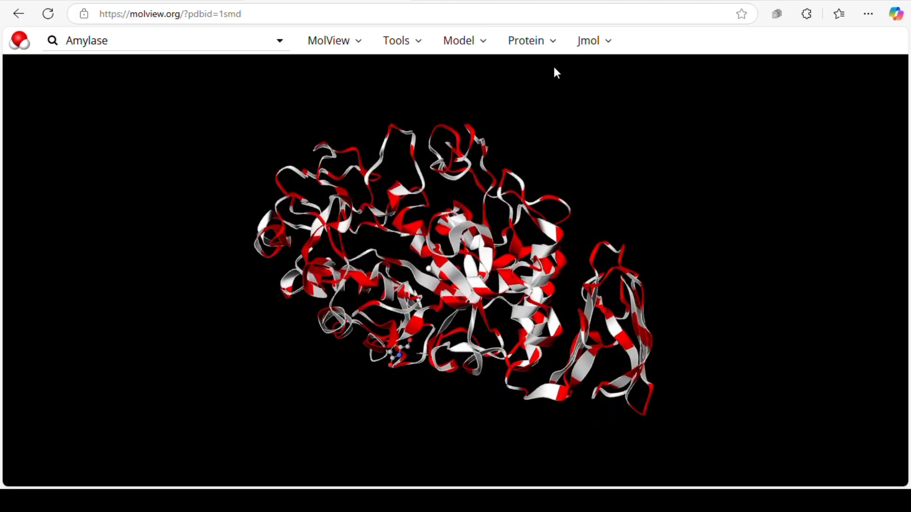
Step: Colour the amylase ribbon by B-factor and examine the model from a different angle
{"action": "left_click", "coordinate": [546, 43]}
{"action": "left_click", "coordinate": [557, 358]}
{"action": "left_click_drag", "start_coordinate": [420, 307], "coordinate": [522, 237]}
{"action": "left_click", "coordinate": [525, 43]}
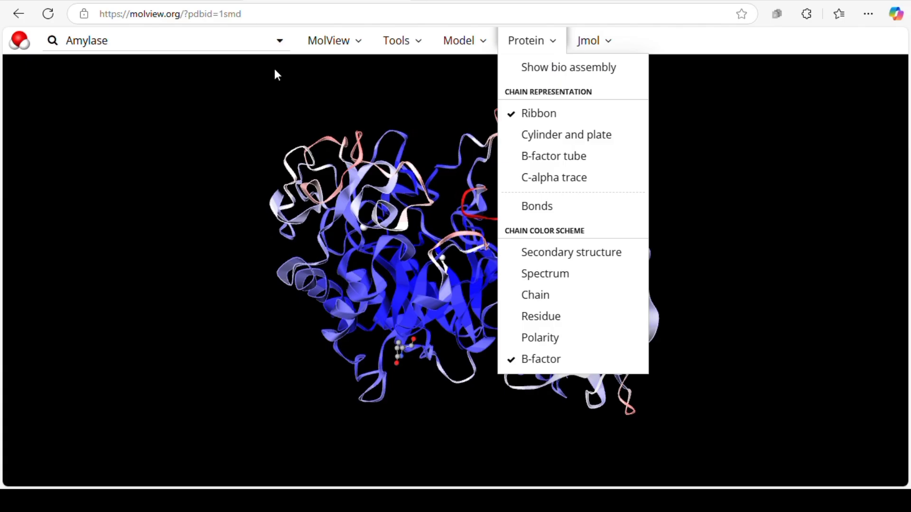
Step: Search for "cinnamal", load the compound Cinnamaldehyde and switch to the side-by-side 2D and 3D layout
{"action": "left_click", "coordinate": [204, 40]}
{"action": "key", "text": "BackSpace"}
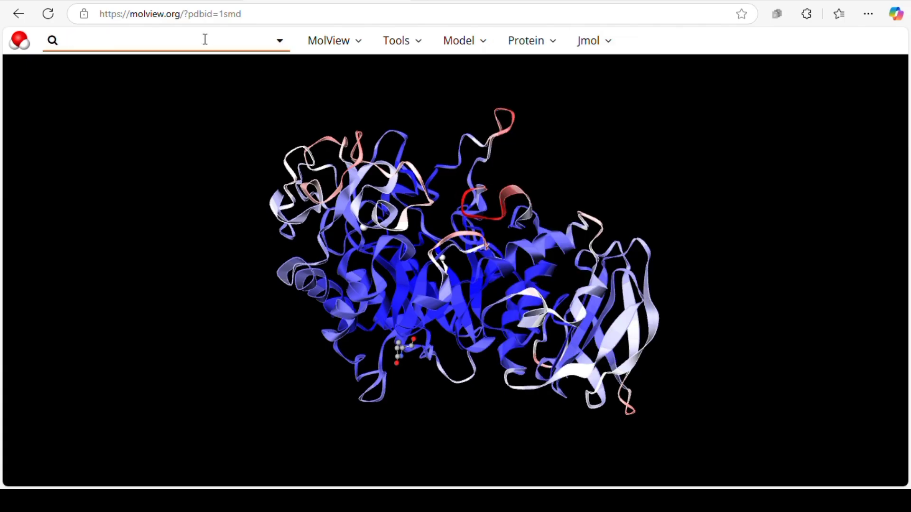
{"action": "type", "text": "cinn"}
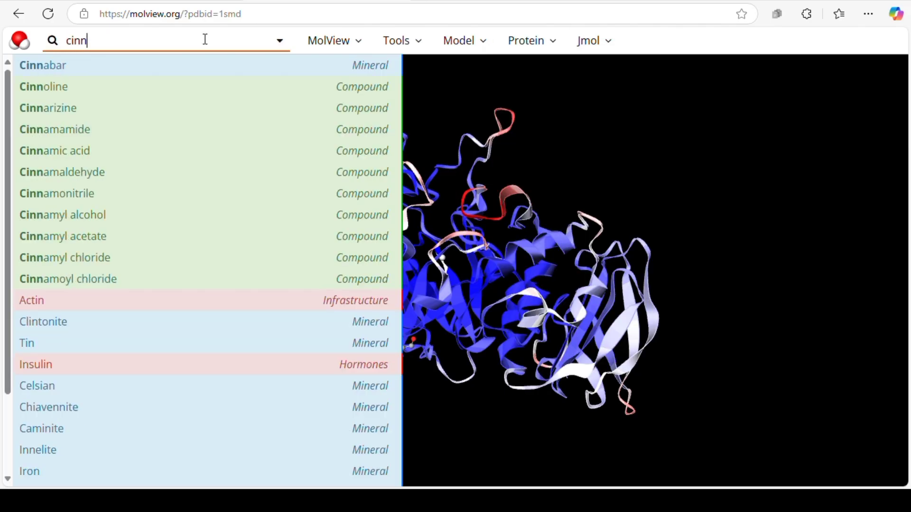
{"action": "type", "text": "amal"}
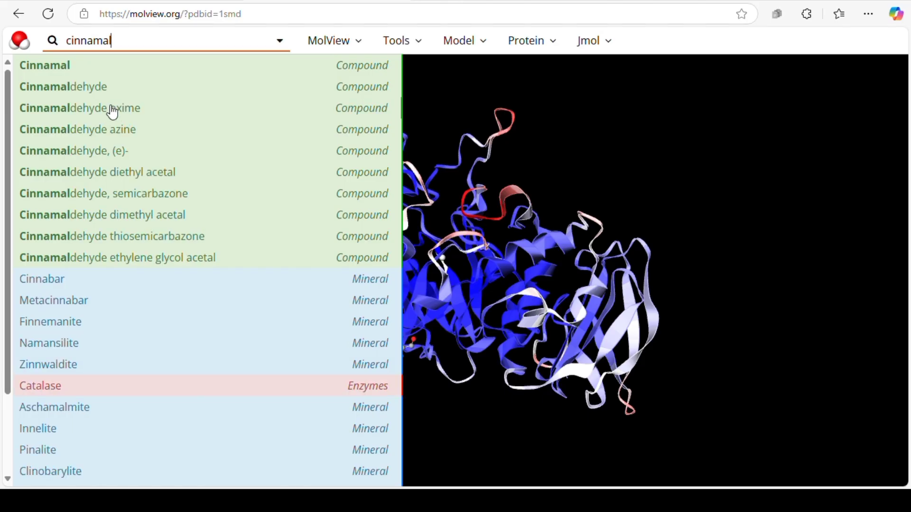
{"action": "left_click", "coordinate": [108, 87]}
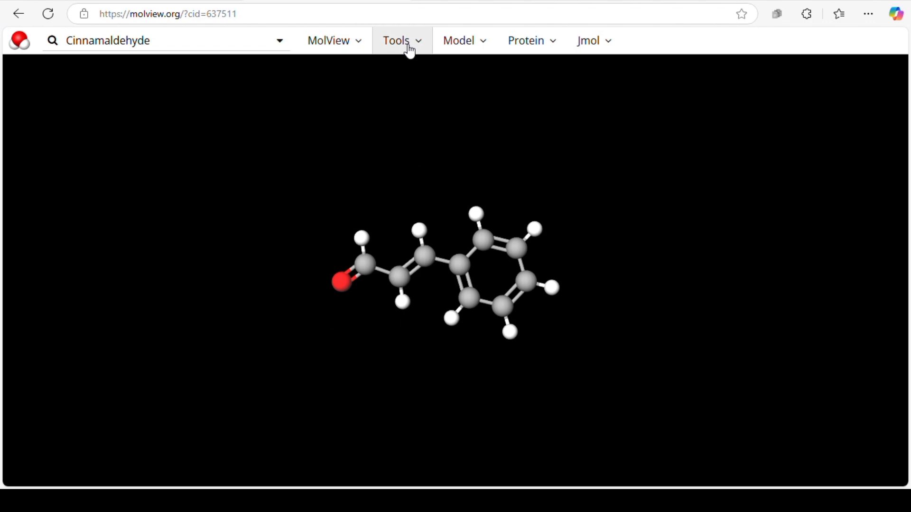
{"action": "left_click", "coordinate": [370, 47]}
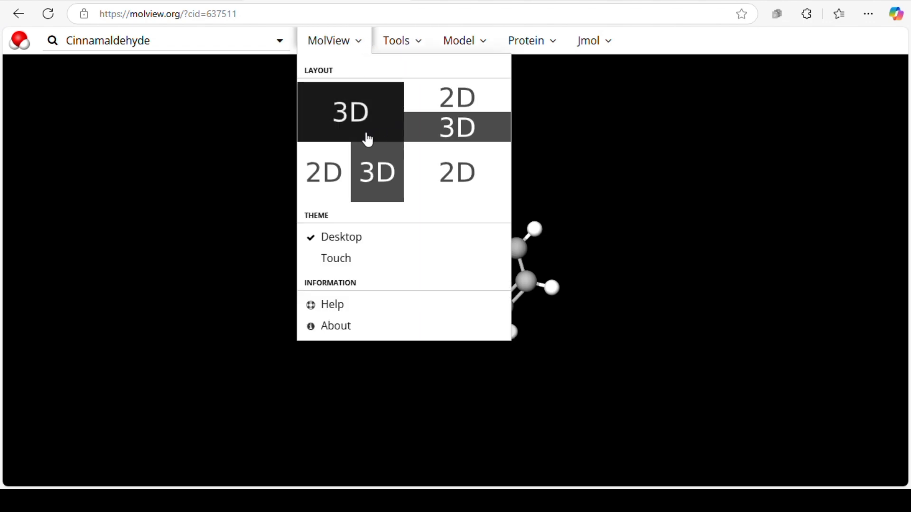
{"action": "left_click", "coordinate": [362, 187]}
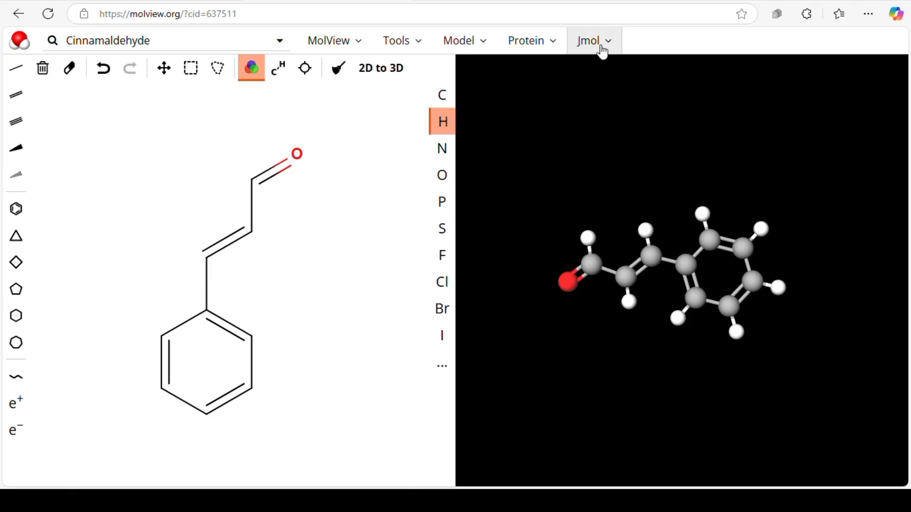
{"action": "left_click", "coordinate": [539, 44]}
{"action": "left_click", "coordinate": [623, 48]}
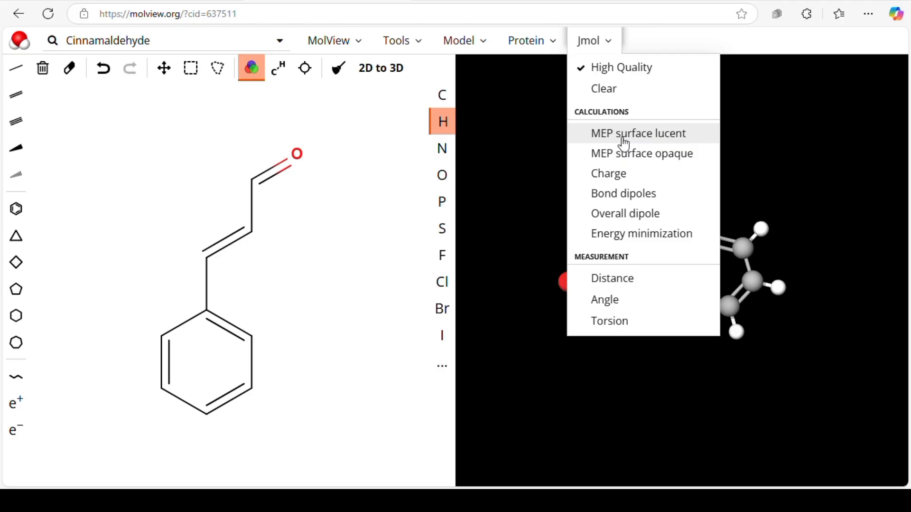
{"action": "left_click", "coordinate": [517, 162]}
{"action": "left_click_drag", "start_coordinate": [634, 348], "coordinate": [583, 269]}
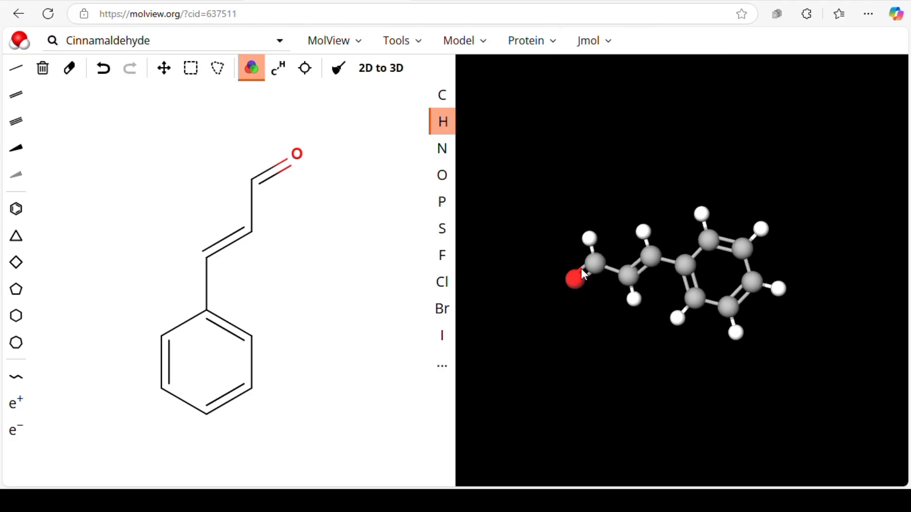
Step: Calculate cinnamaldehyde's MEP surface lucent, dismiss the accuracy warnings and rotate the model to examine the surface
{"action": "left_click", "coordinate": [608, 43]}
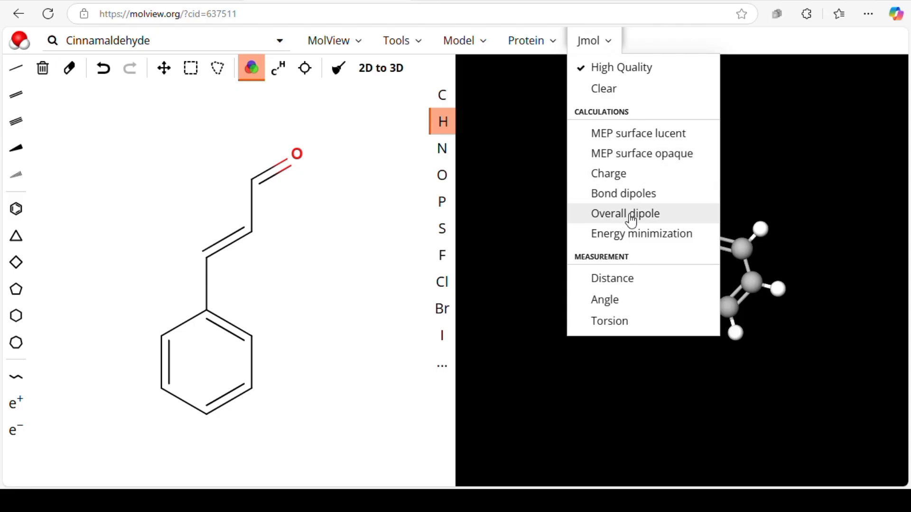
{"action": "left_click", "coordinate": [620, 137]}
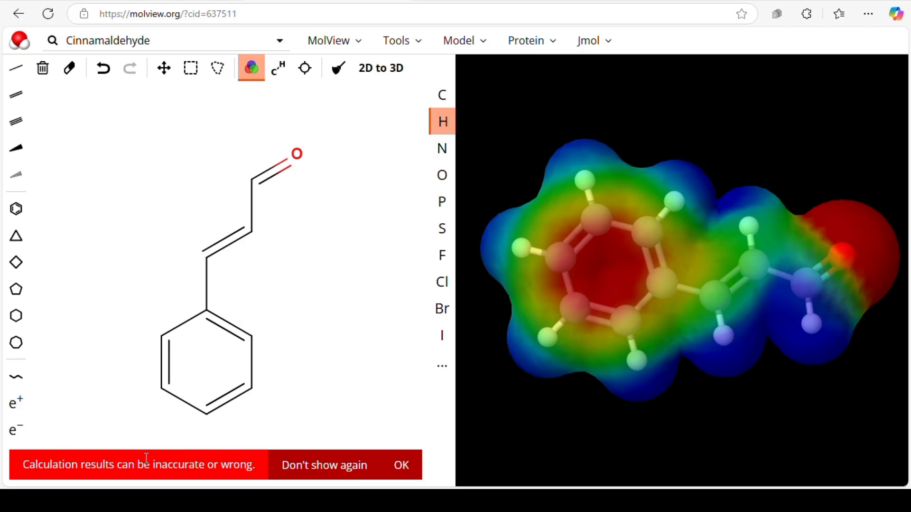
{"action": "left_click_drag", "start_coordinate": [599, 256], "coordinate": [631, 262]}
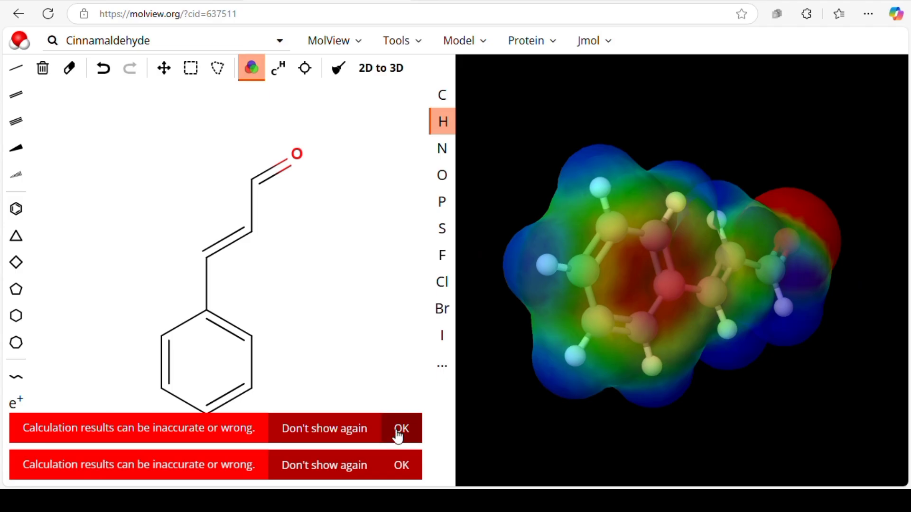
{"action": "left_click", "coordinate": [400, 428]}
{"action": "left_click", "coordinate": [401, 464]}
{"action": "left_click_drag", "start_coordinate": [528, 295], "coordinate": [608, 75]}
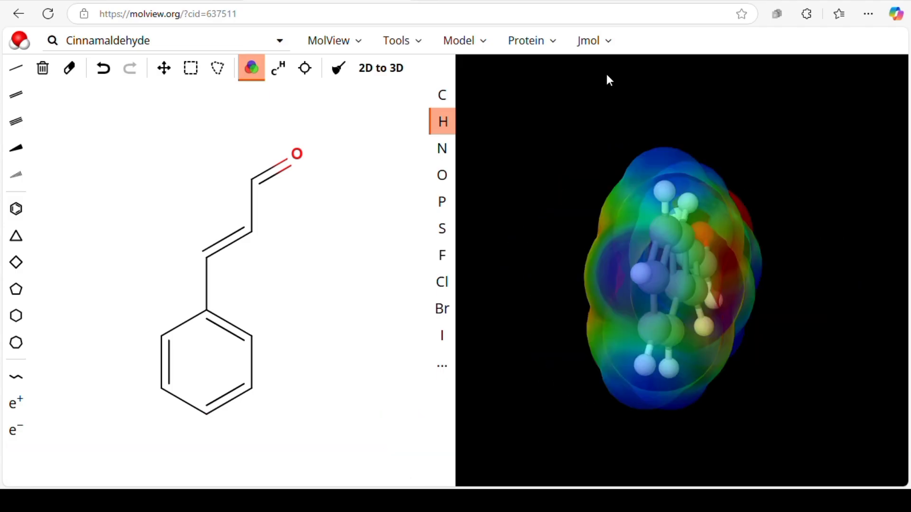
{"action": "left_click", "coordinate": [610, 44]}
{"action": "left_click_drag", "start_coordinate": [805, 224], "coordinate": [647, 246]}
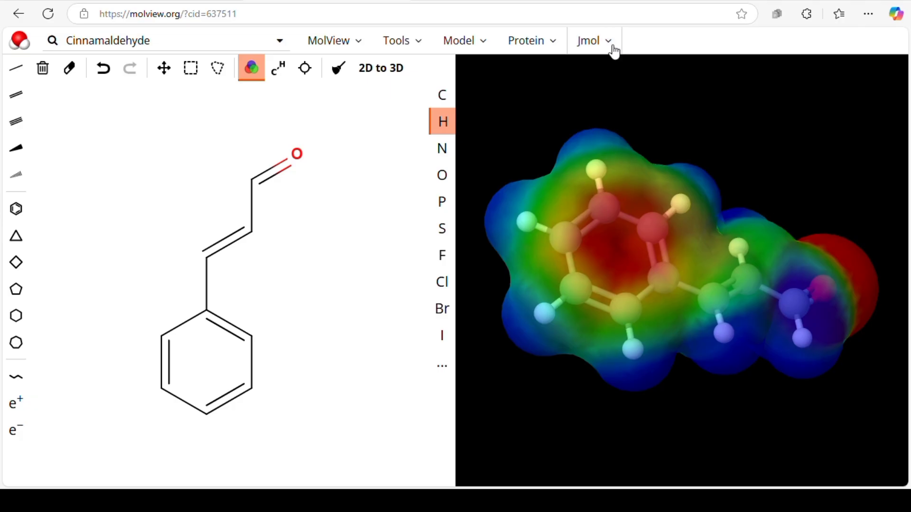
Step: Clear the lucent surface and calculate the MEP surface opaque for cinnamaldehyde, dismissing the accuracy warning
{"action": "left_click", "coordinate": [612, 46]}
{"action": "left_click", "coordinate": [621, 90]}
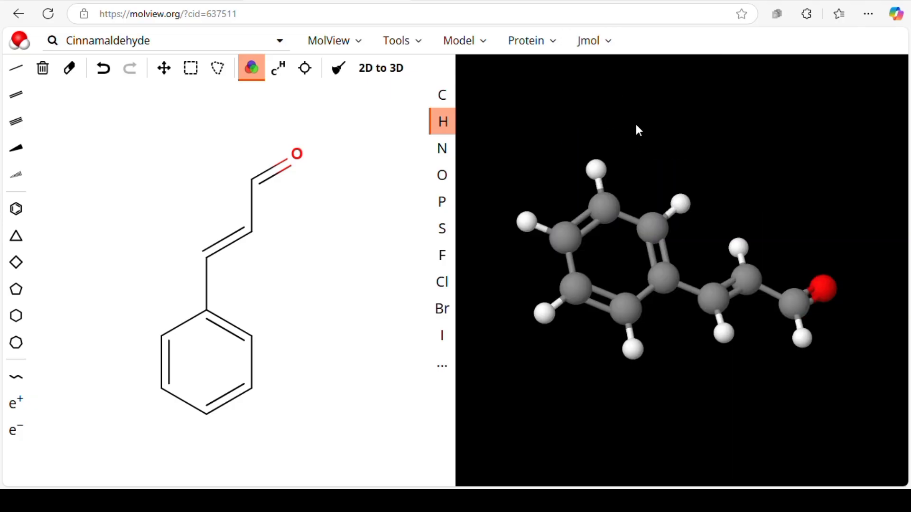
{"action": "left_click", "coordinate": [612, 41]}
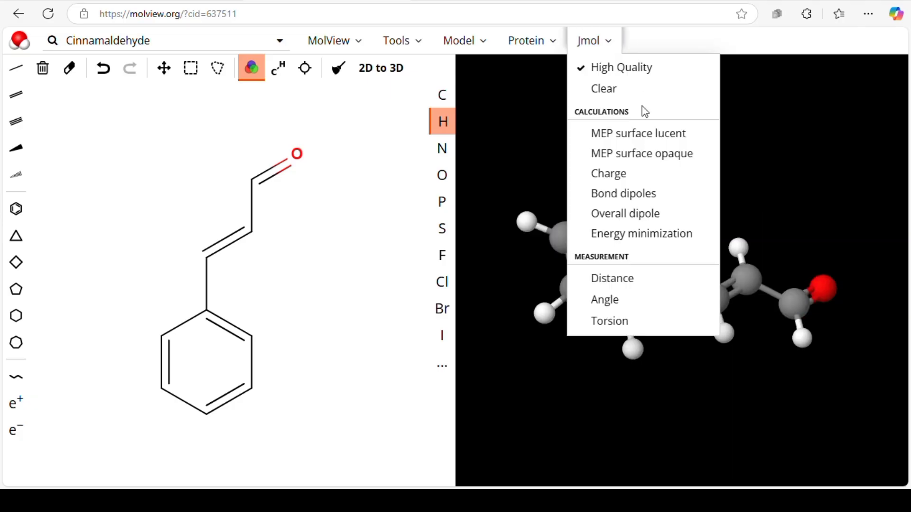
{"action": "left_click", "coordinate": [636, 154]}
{"action": "left_click_drag", "start_coordinate": [633, 283], "coordinate": [789, 232]}
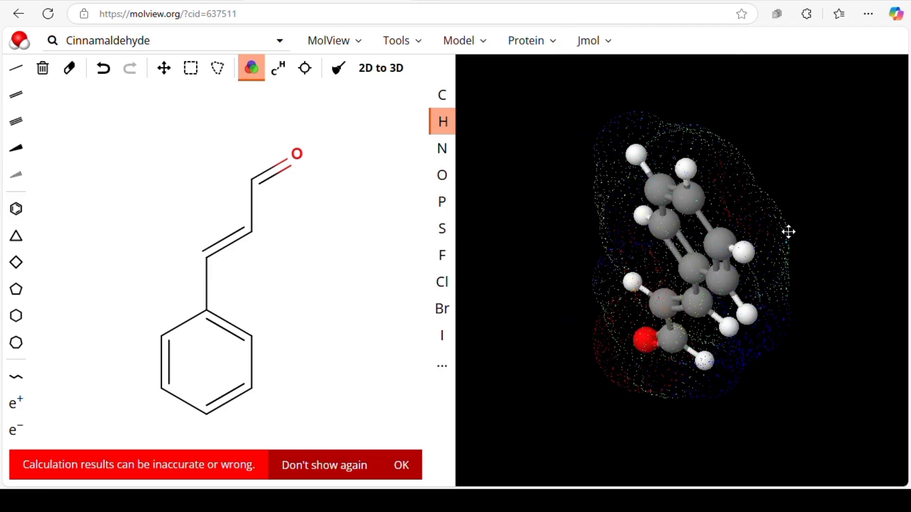
{"action": "left_click_drag", "start_coordinate": [685, 204], "coordinate": [559, 261]}
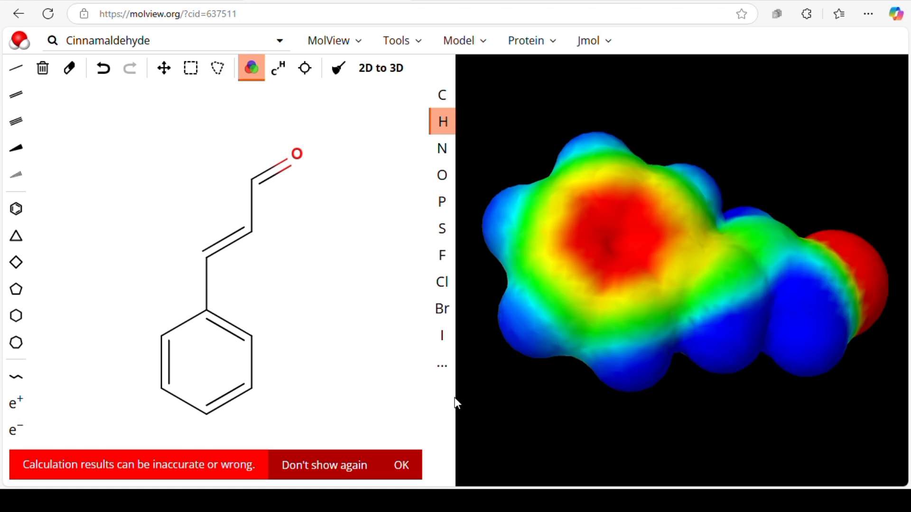
{"action": "left_click", "coordinate": [405, 464]}
Step: Switch cinnamaldehyde's opaque surface back to MEP surface lucent for comparison and dismiss the warning
{"action": "left_click", "coordinate": [601, 41]}
{"action": "left_click", "coordinate": [613, 135]}
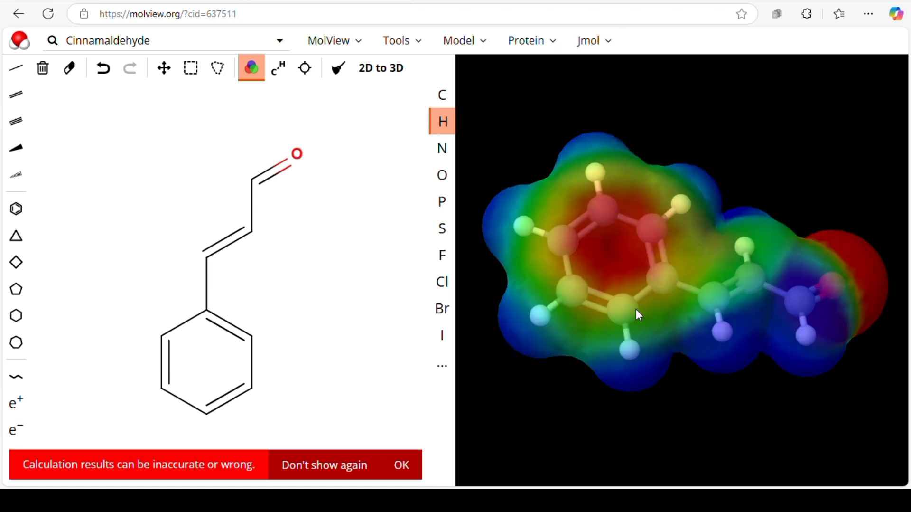
{"action": "left_click", "coordinate": [401, 467]}
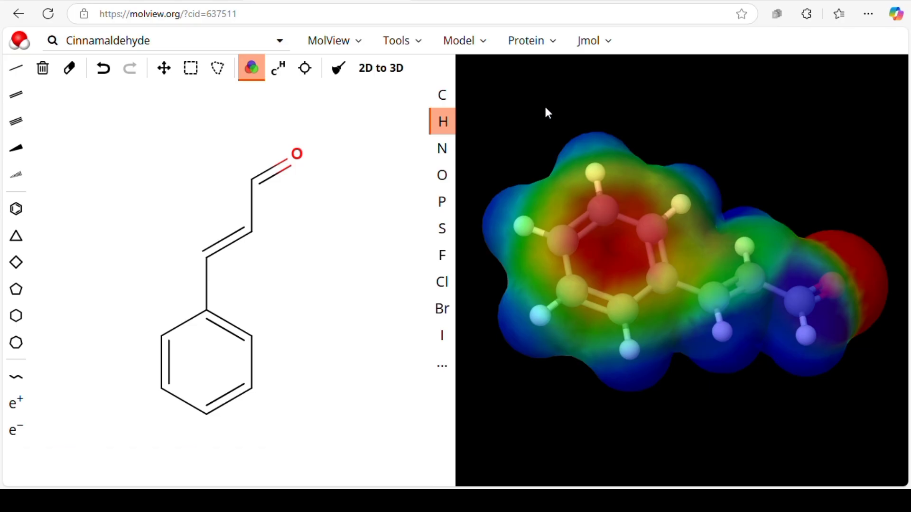
Step: Display the MEP surface opaque on cinnamaldehyde again, and clear it to restore the plain model
{"action": "left_click", "coordinate": [604, 42]}
{"action": "left_click", "coordinate": [622, 154]}
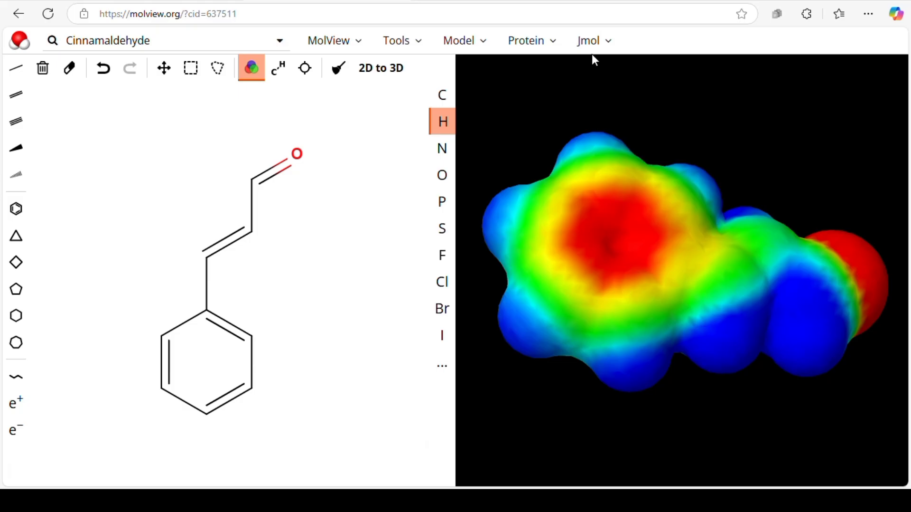
{"action": "left_click", "coordinate": [610, 48]}
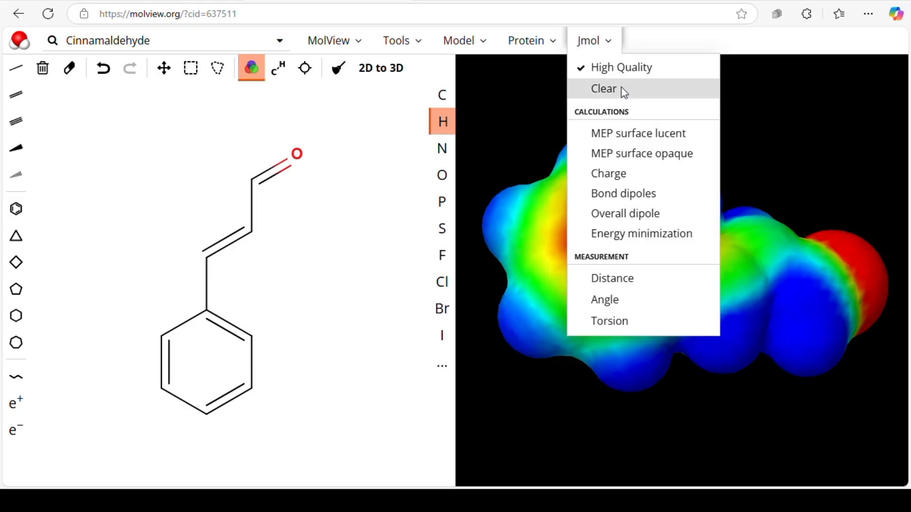
{"action": "left_click", "coordinate": [621, 89]}
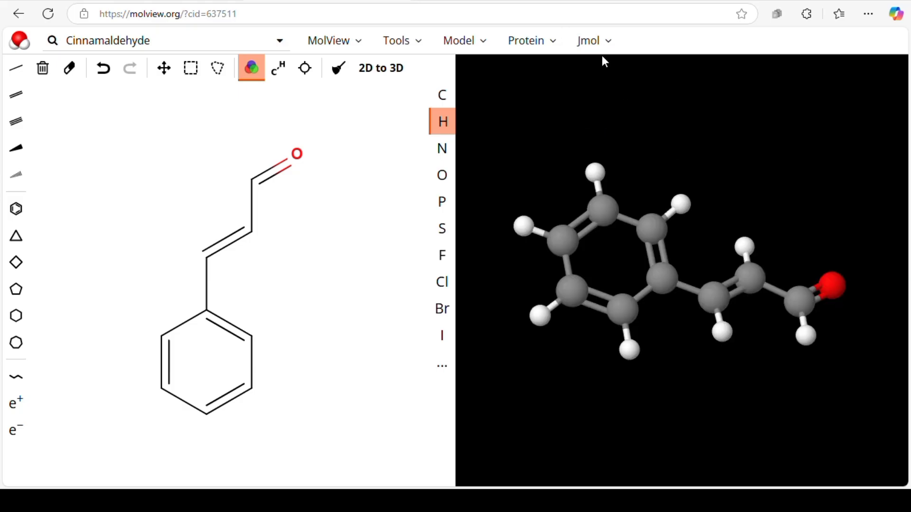
Step: Calculate the atomic charges on cinnamaldehyde, rotate the model to examine them, dismiss the accuracy warning and clear the charges
{"action": "left_click", "coordinate": [604, 44]}
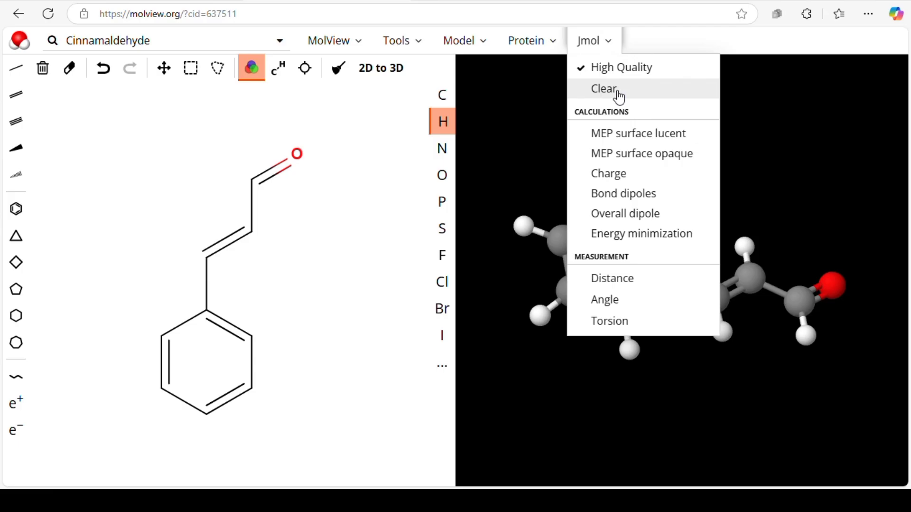
{"action": "left_click", "coordinate": [625, 184]}
{"action": "left_click_drag", "start_coordinate": [715, 201], "coordinate": [592, 351]}
{"action": "left_click", "coordinate": [401, 466]}
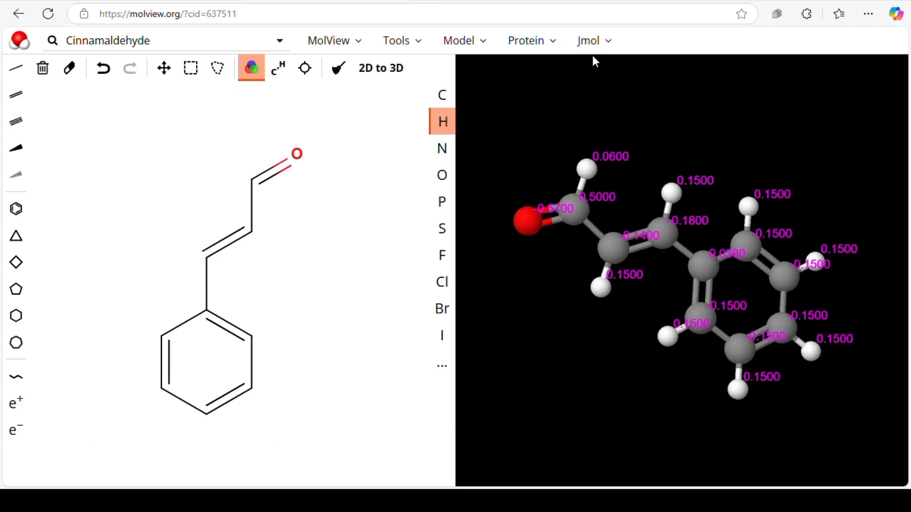
{"action": "left_click", "coordinate": [609, 42]}
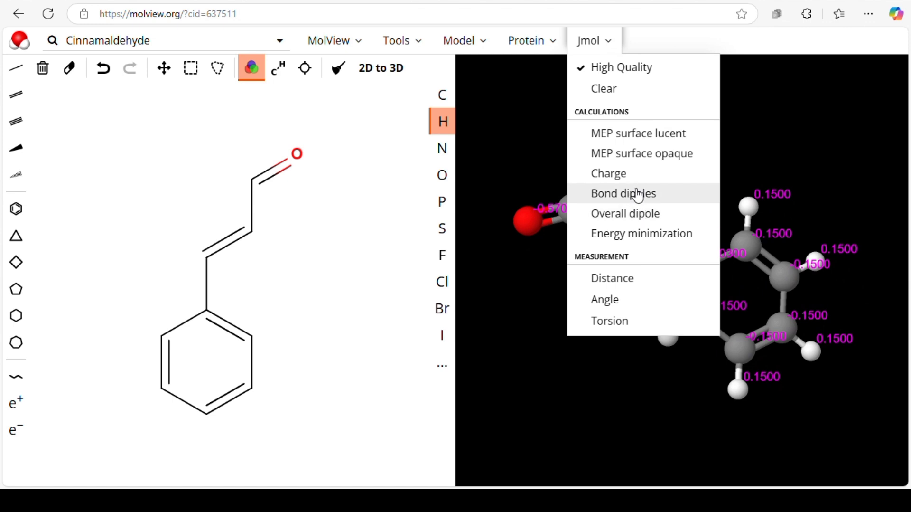
{"action": "left_click", "coordinate": [606, 90]}
Step: Display the bond dipoles on cinnamaldehyde, rotate the model to examine the arrows, and clear them
{"action": "left_click", "coordinate": [614, 50]}
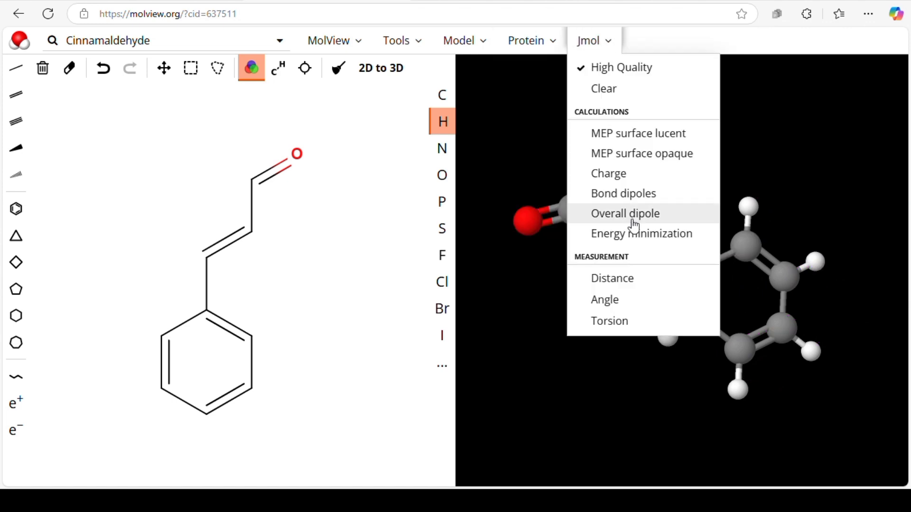
{"action": "left_click", "coordinate": [618, 195]}
{"action": "left_click_drag", "start_coordinate": [572, 233], "coordinate": [811, 151]}
{"action": "left_click_drag", "start_coordinate": [680, 245], "coordinate": [606, 136]}
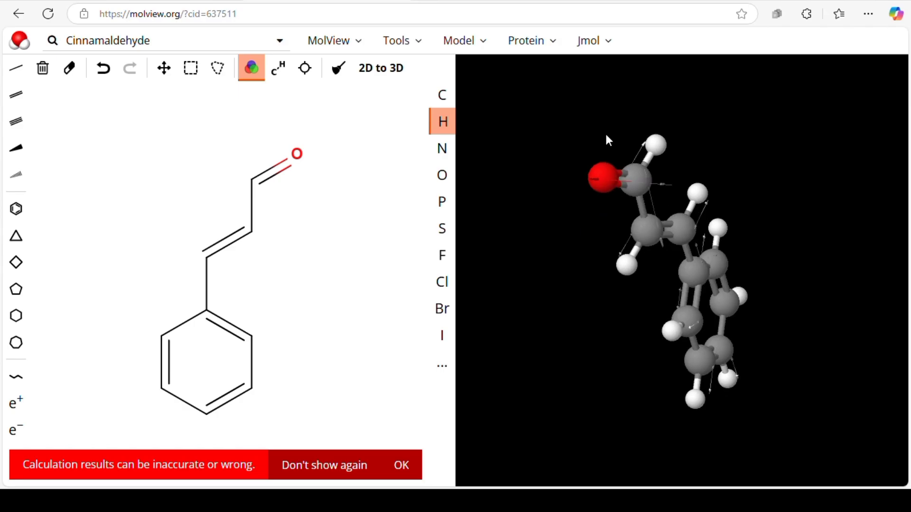
{"action": "left_click", "coordinate": [603, 43]}
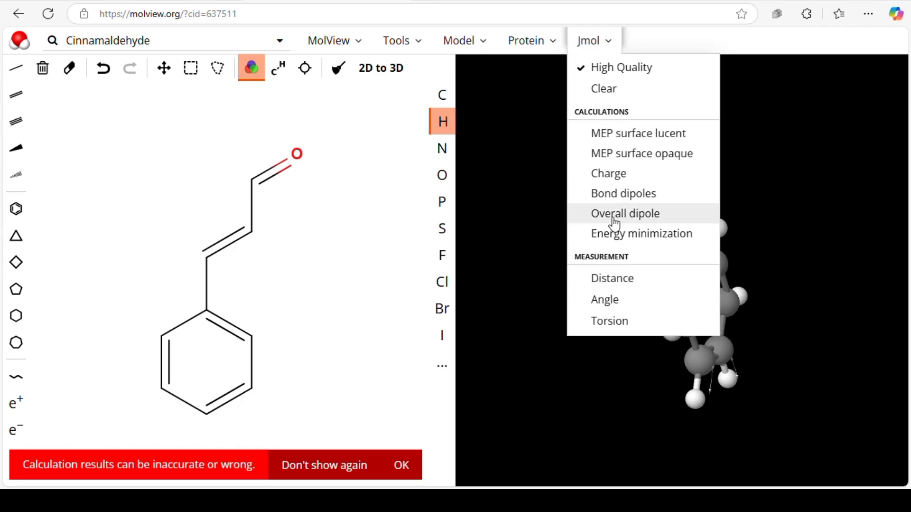
{"action": "left_click", "coordinate": [603, 89]}
Step: Display cinnamaldehyde's overall dipole, rotate the model to examine it, dismiss the accuracy warnings and clear the dipole
{"action": "left_click", "coordinate": [617, 42]}
{"action": "left_click", "coordinate": [631, 215]}
{"action": "left_click_drag", "start_coordinate": [609, 296], "coordinate": [819, 185]}
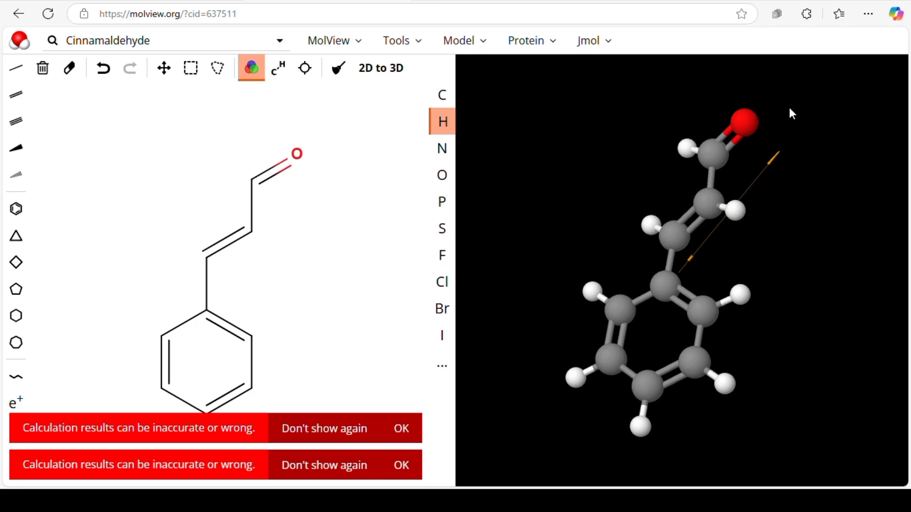
{"action": "left_click", "coordinate": [400, 430]}
{"action": "left_click", "coordinate": [409, 462]}
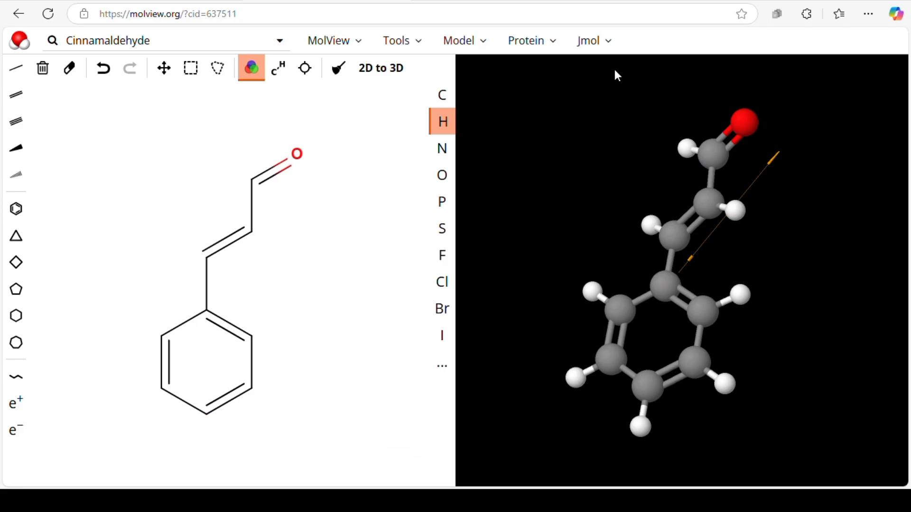
{"action": "left_click", "coordinate": [609, 40]}
{"action": "left_click", "coordinate": [603, 90]}
Step: Run energy minimization on cinnamaldehyde, dismiss the accuracy warning and rotate the model to inspect the geometry
{"action": "left_click", "coordinate": [611, 41]}
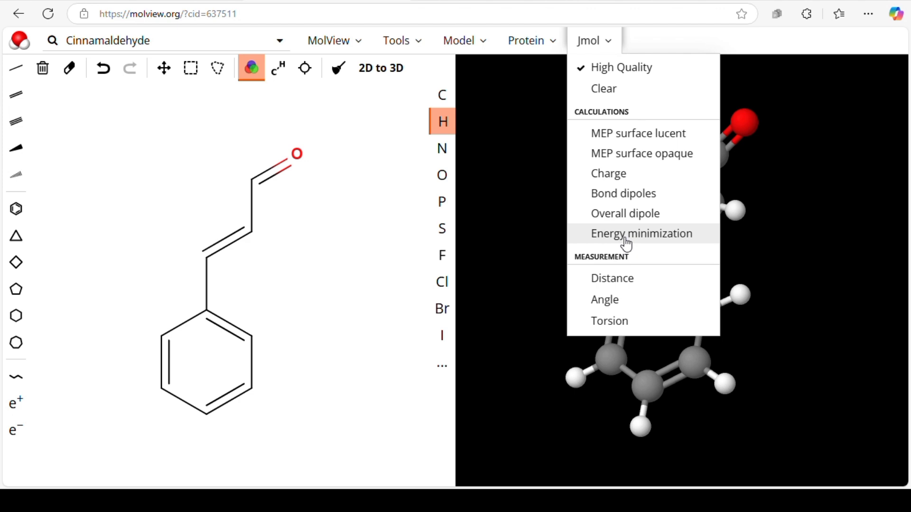
{"action": "left_click", "coordinate": [627, 237]}
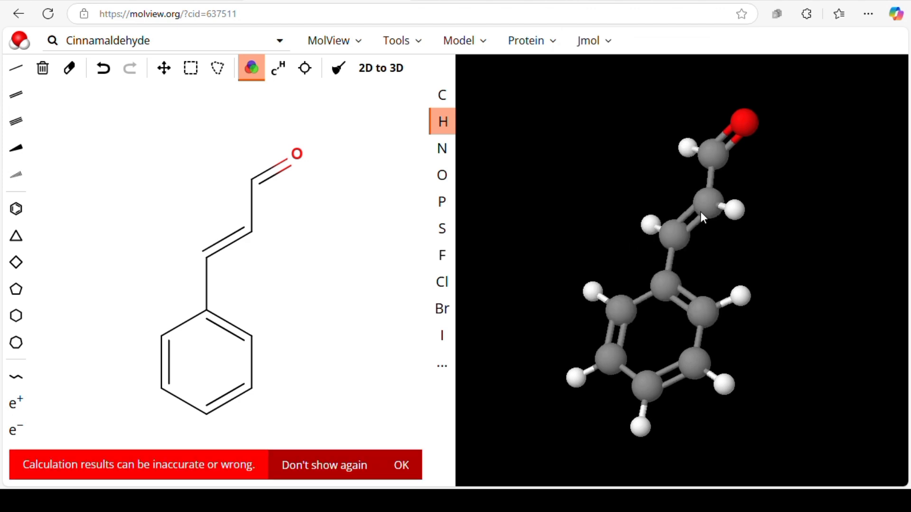
{"action": "left_click", "coordinate": [402, 465]}
{"action": "left_click_drag", "start_coordinate": [611, 315], "coordinate": [736, 193]}
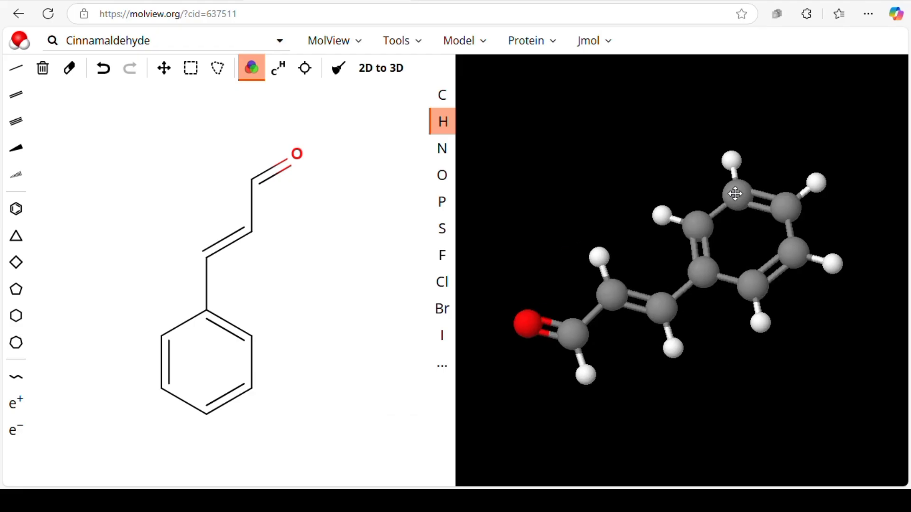
Step: Display cinnamaldehyde's overall dipole again and rerun energy minimization on the model, dismissing both accuracy warnings
{"action": "left_click", "coordinate": [605, 43]}
{"action": "left_click", "coordinate": [600, 275]}
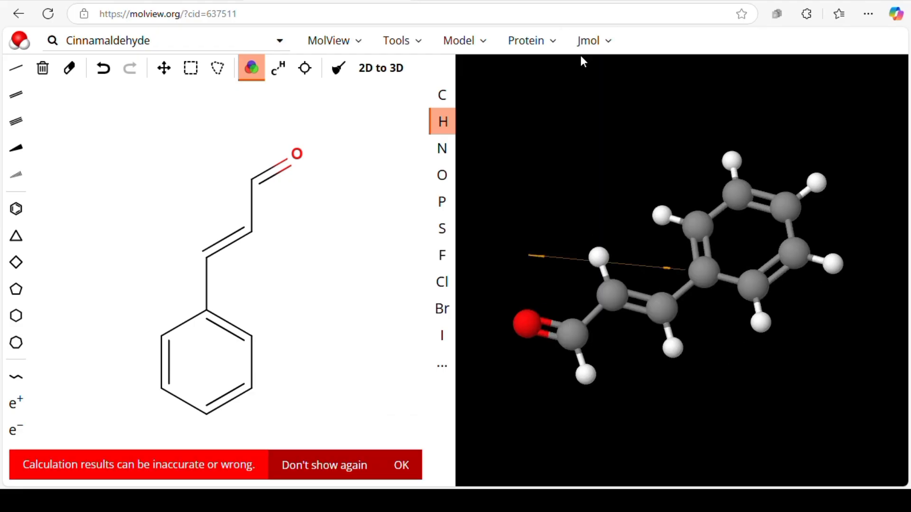
{"action": "left_click", "coordinate": [388, 472]}
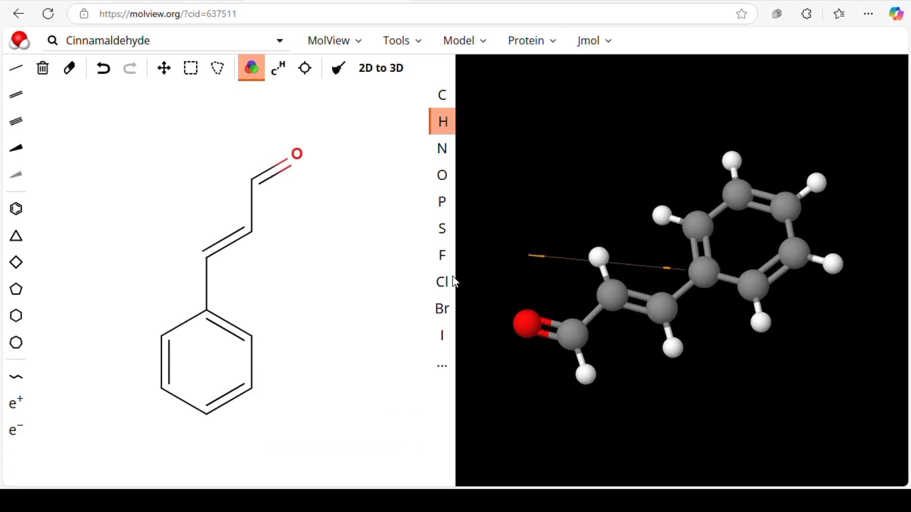
{"action": "left_click", "coordinate": [599, 42]}
{"action": "left_click", "coordinate": [593, 235]}
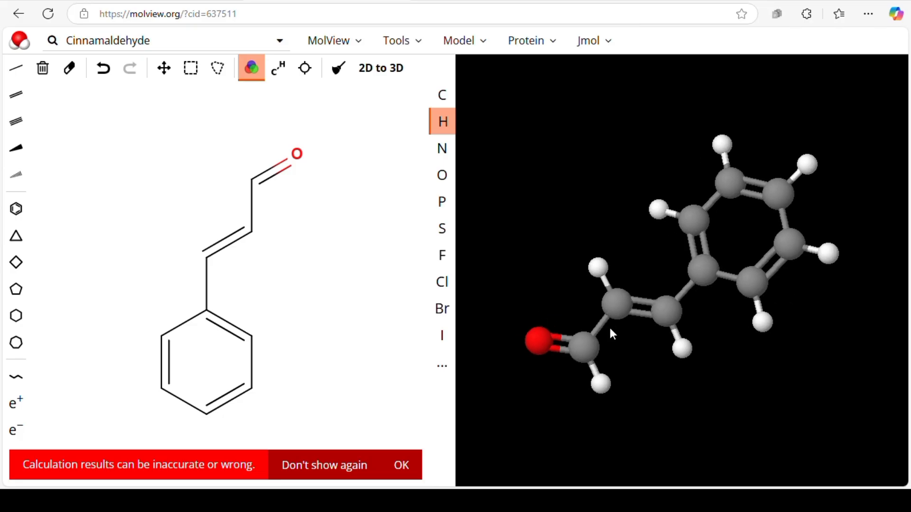
{"action": "left_click", "coordinate": [404, 466]}
Step: Turn on Distance measurement for the cinnamaldehyde model and switch it to Angle measurement, dismissing each accuracy warning
{"action": "left_click", "coordinate": [610, 44]}
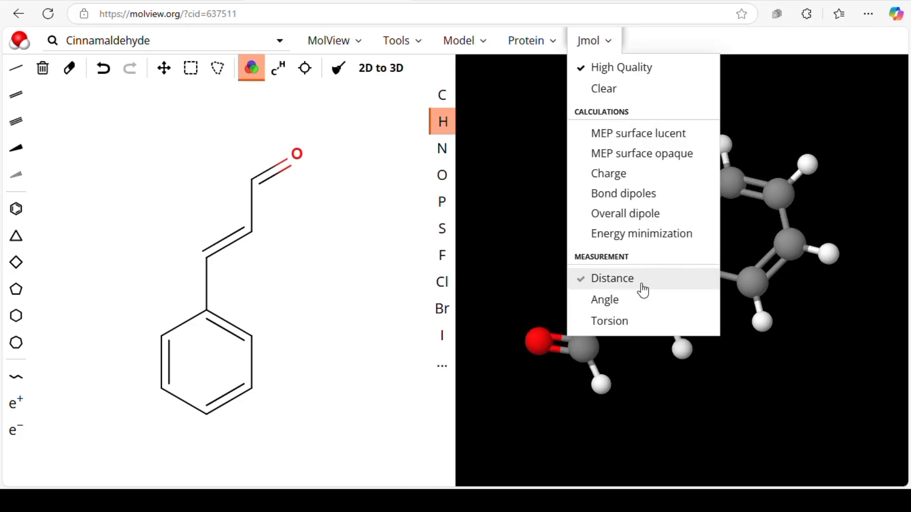
{"action": "left_click", "coordinate": [610, 278]}
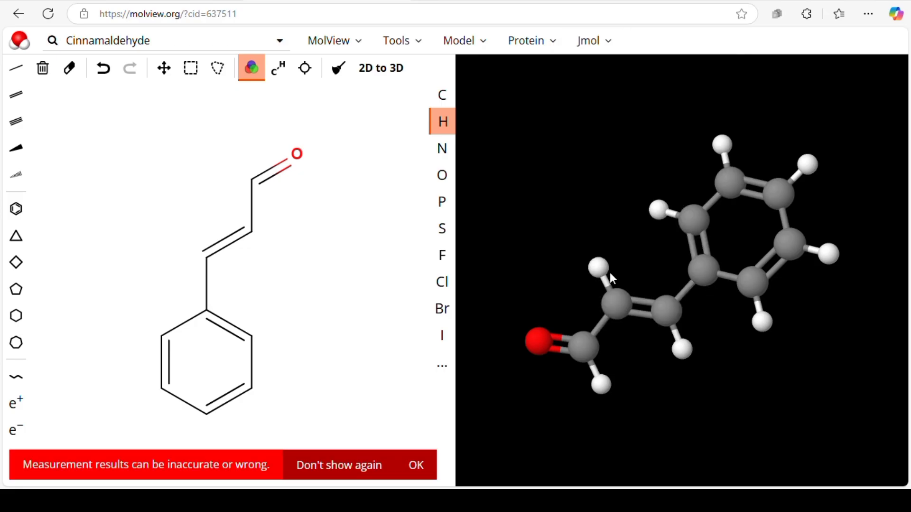
{"action": "left_click", "coordinate": [417, 465]}
{"action": "left_click", "coordinate": [598, 44]}
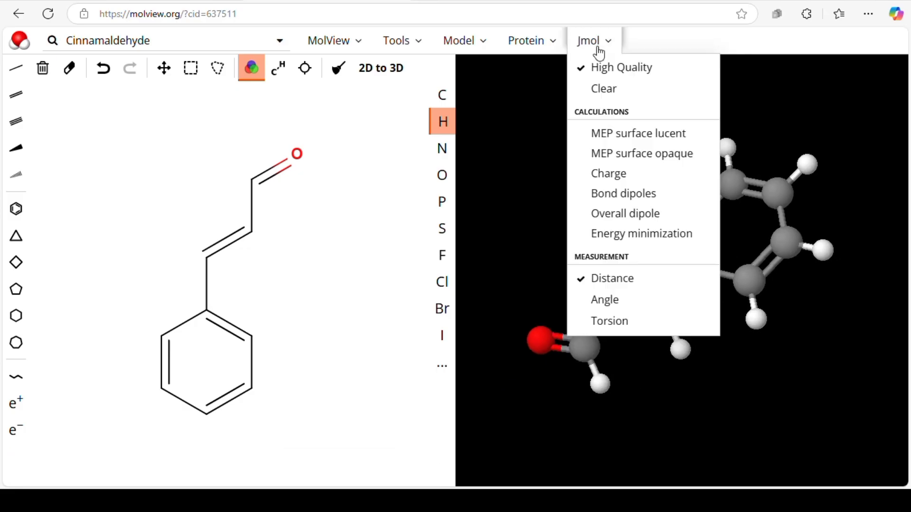
{"action": "left_click", "coordinate": [603, 300]}
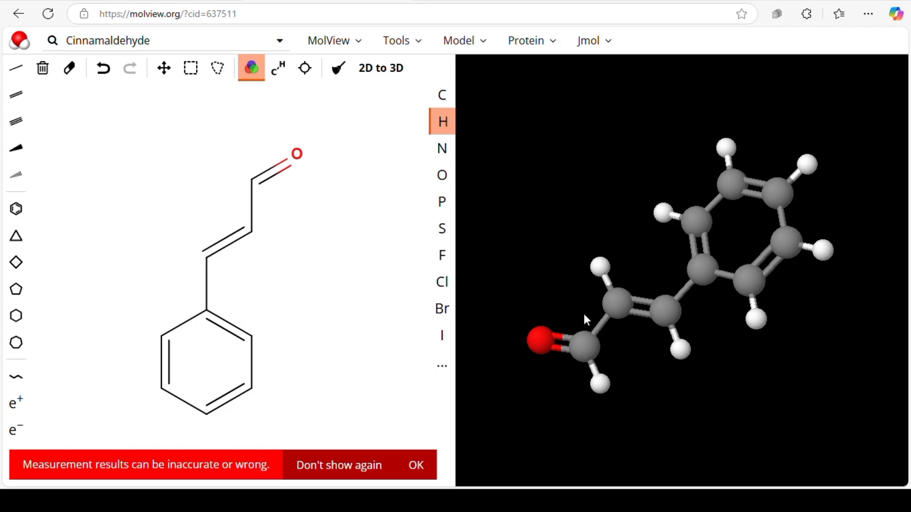
{"action": "left_click", "coordinate": [405, 467]}
Step: Change the measurement mode from Angle to Torsion and dismiss the accuracy warning
{"action": "left_click", "coordinate": [600, 43]}
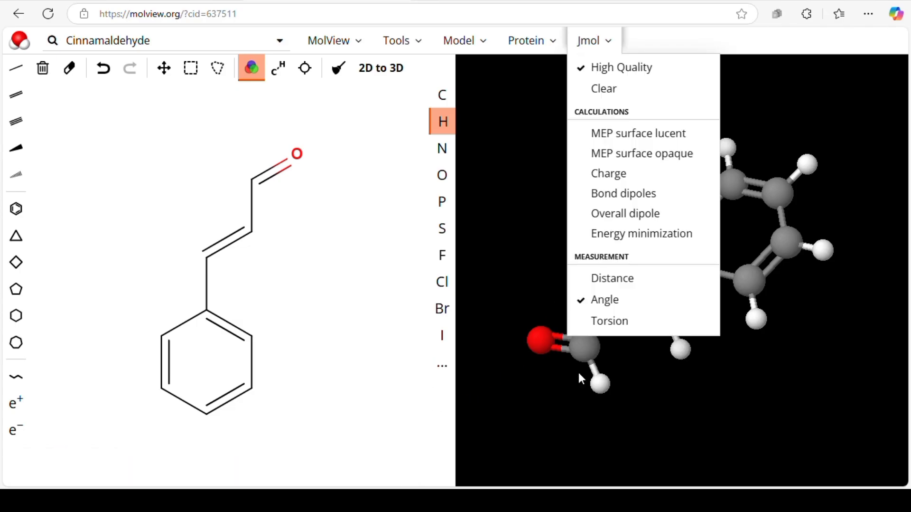
{"action": "left_click", "coordinate": [596, 326]}
{"action": "left_click", "coordinate": [411, 465]}
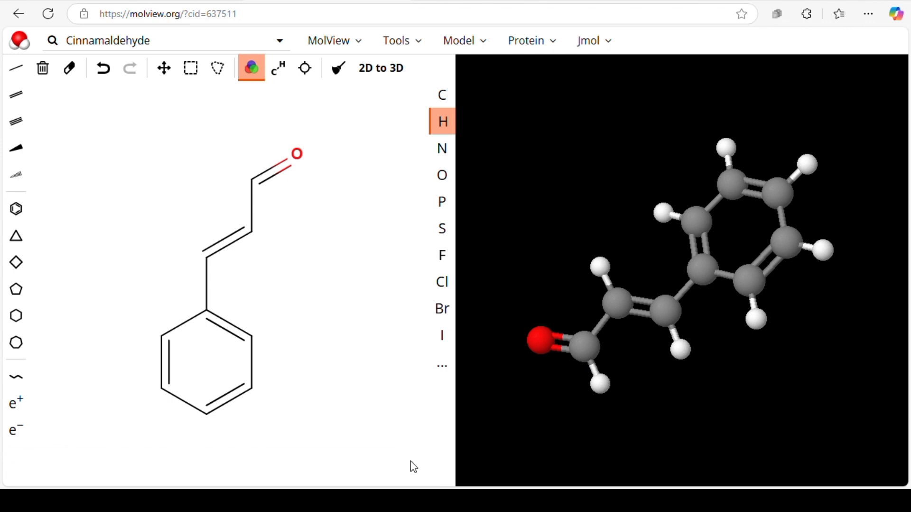
Step: Switch the measurement mode back to Distance for the cinnamaldehyde model and dismiss the accuracy warnings
{"action": "left_click", "coordinate": [601, 48]}
{"action": "left_click", "coordinate": [643, 279]}
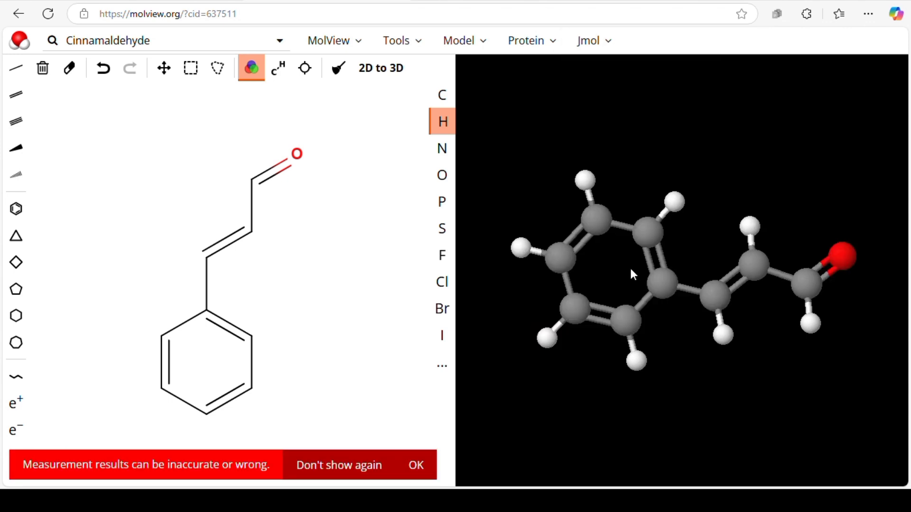
{"action": "left_click", "coordinate": [610, 43]}
{"action": "left_click", "coordinate": [627, 280]}
{"action": "left_click", "coordinate": [420, 473]}
{"action": "left_click", "coordinate": [607, 48]}
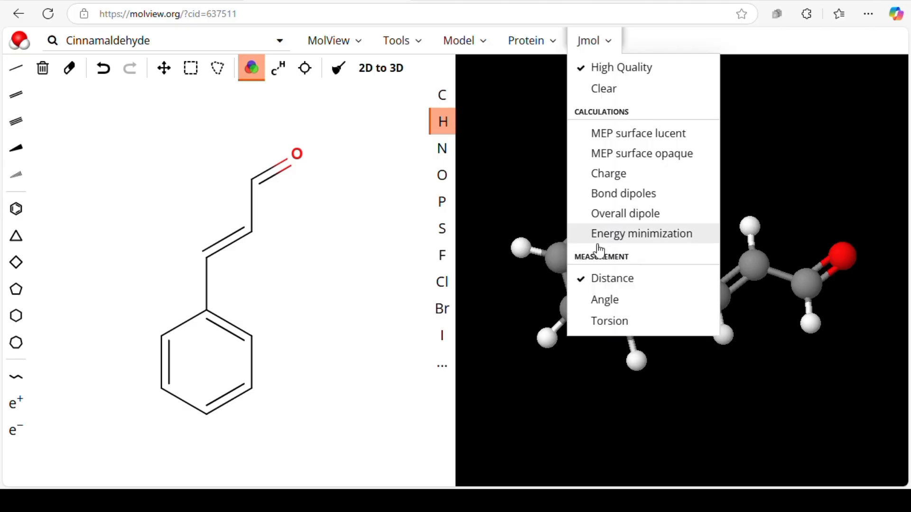
{"action": "left_click", "coordinate": [598, 280]}
{"action": "left_click", "coordinate": [416, 465]}
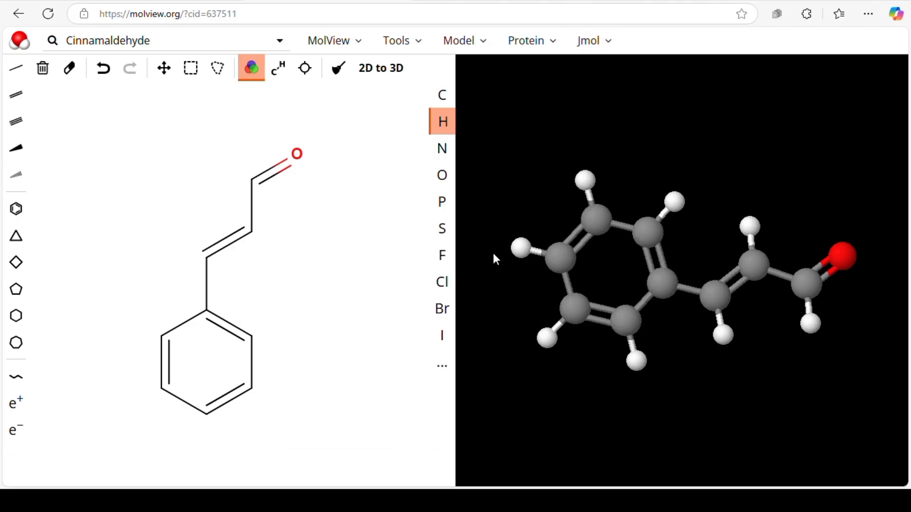
Step: Select Torsion measurement again, dismiss the accuracy warning and rotate the cinnamaldehyde model slightly
{"action": "left_click", "coordinate": [617, 42]}
{"action": "left_click", "coordinate": [617, 321]}
{"action": "left_click", "coordinate": [420, 466]}
{"action": "left_click_drag", "start_coordinate": [601, 280], "coordinate": [580, 269]}
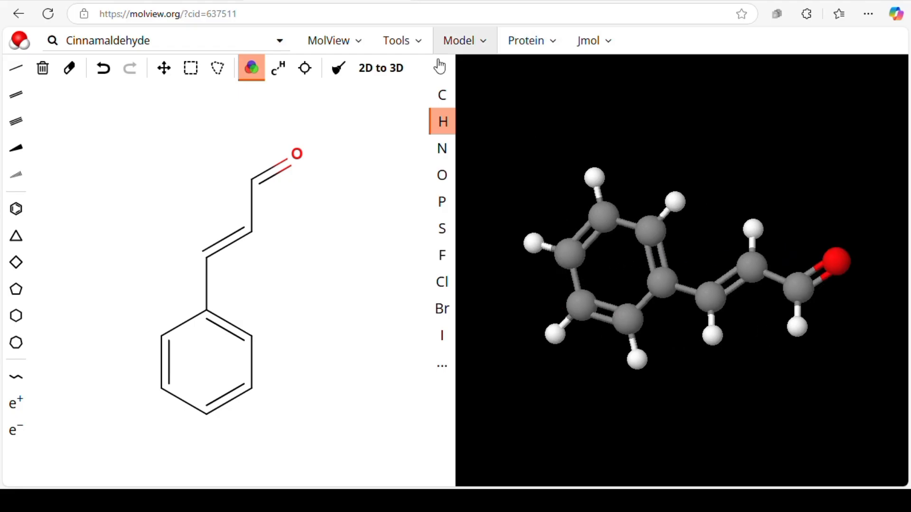